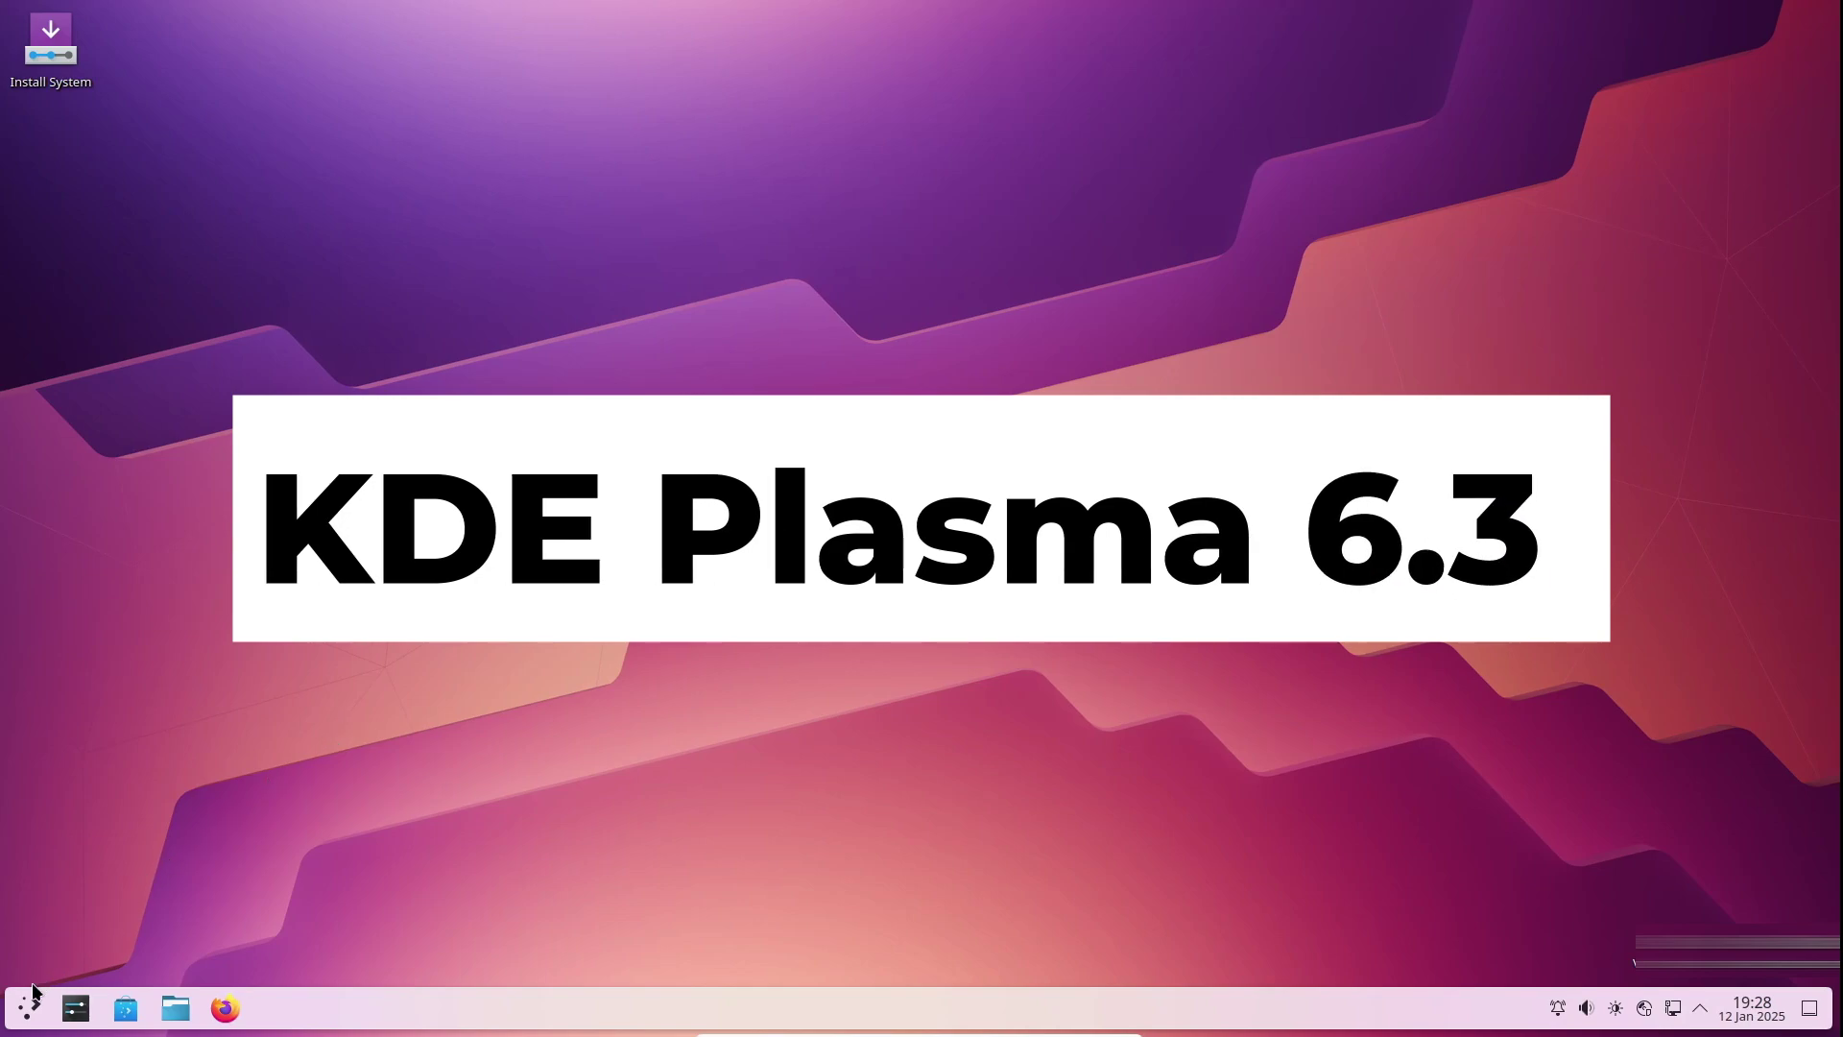
Open the launcher and browse its Multimedia, Development and System categories, returning to Favorites.
click(28, 1006)
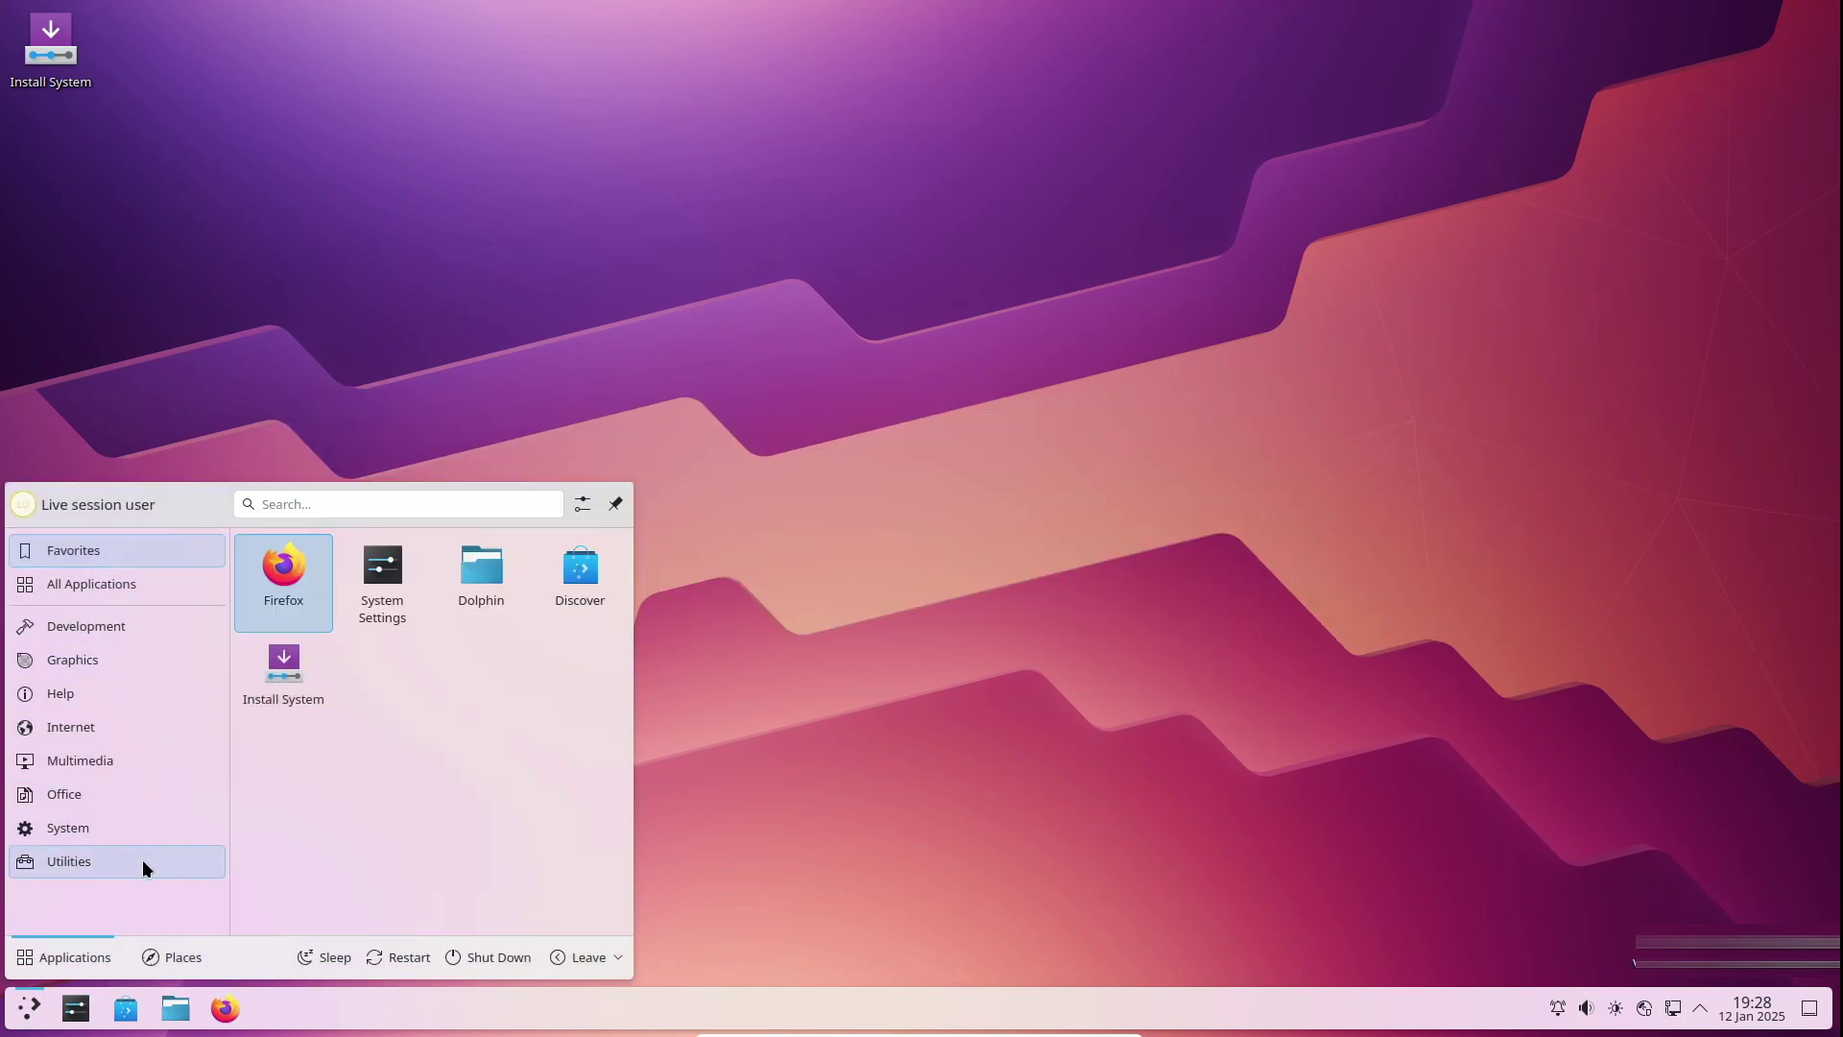
click(146, 831)
click(152, 781)
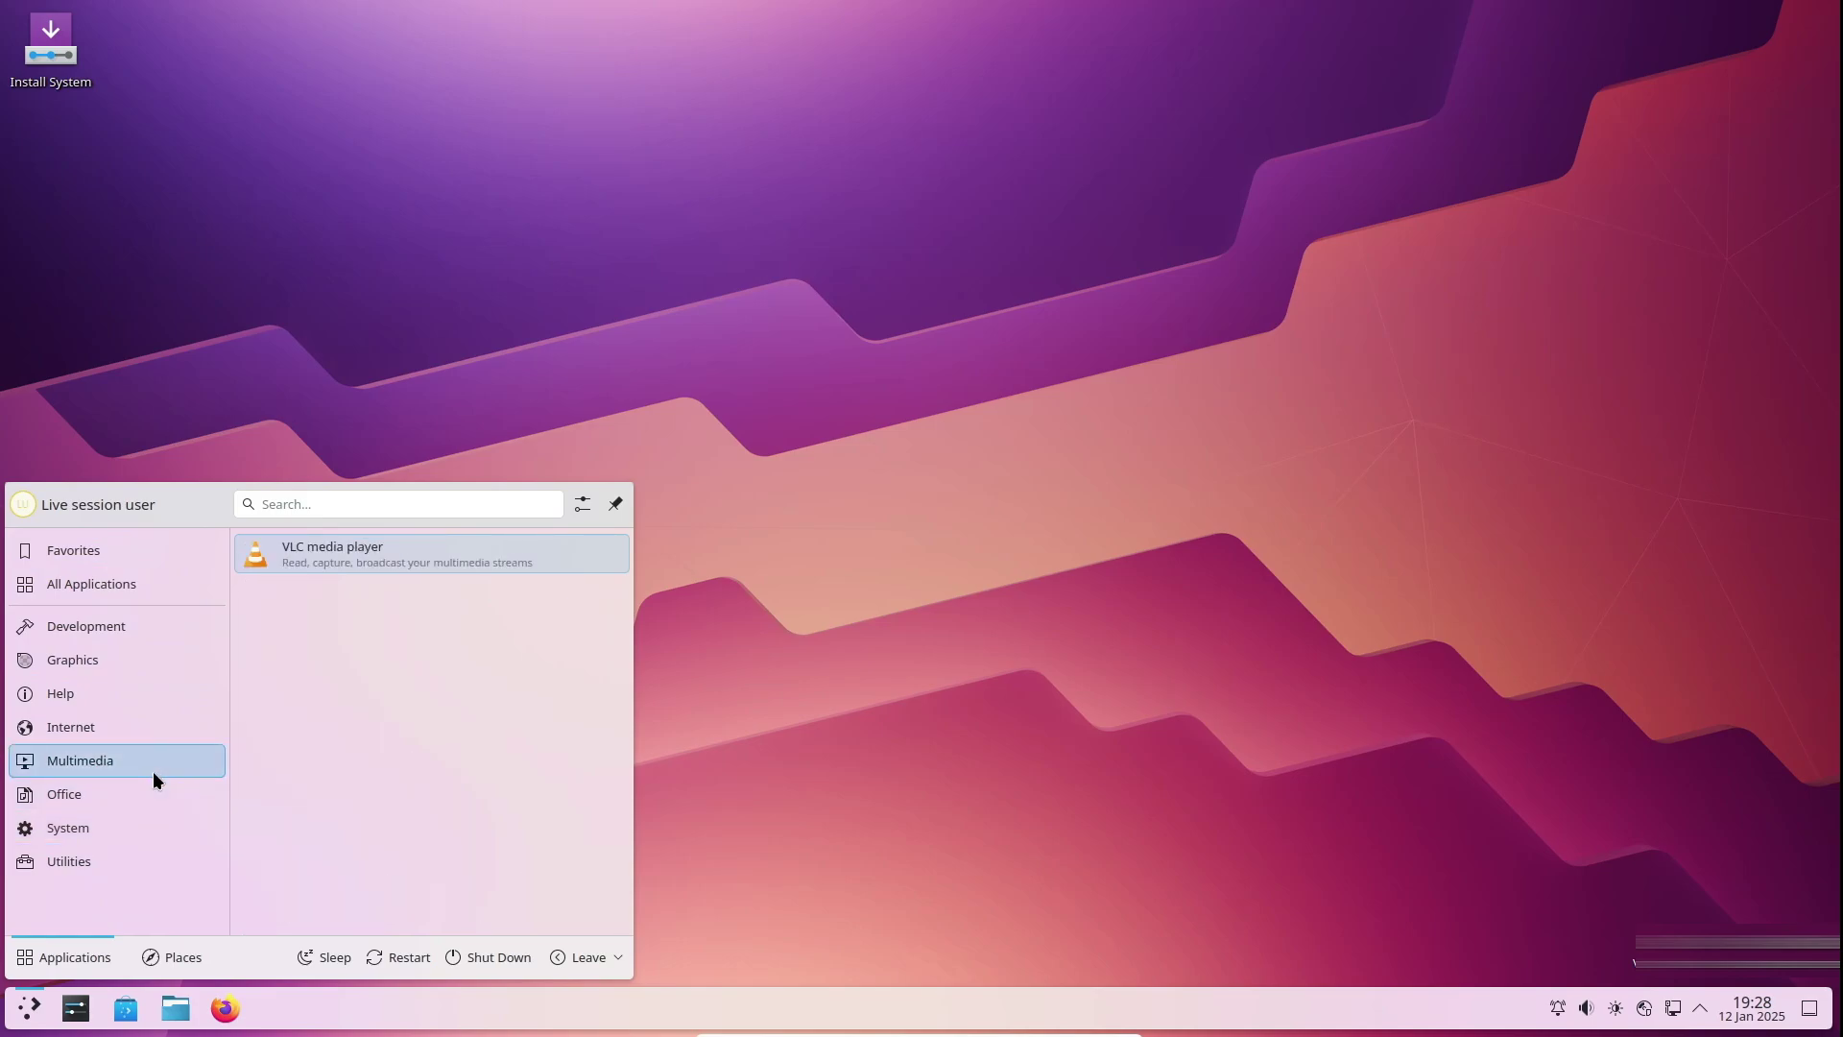
mouse_move(166, 672)
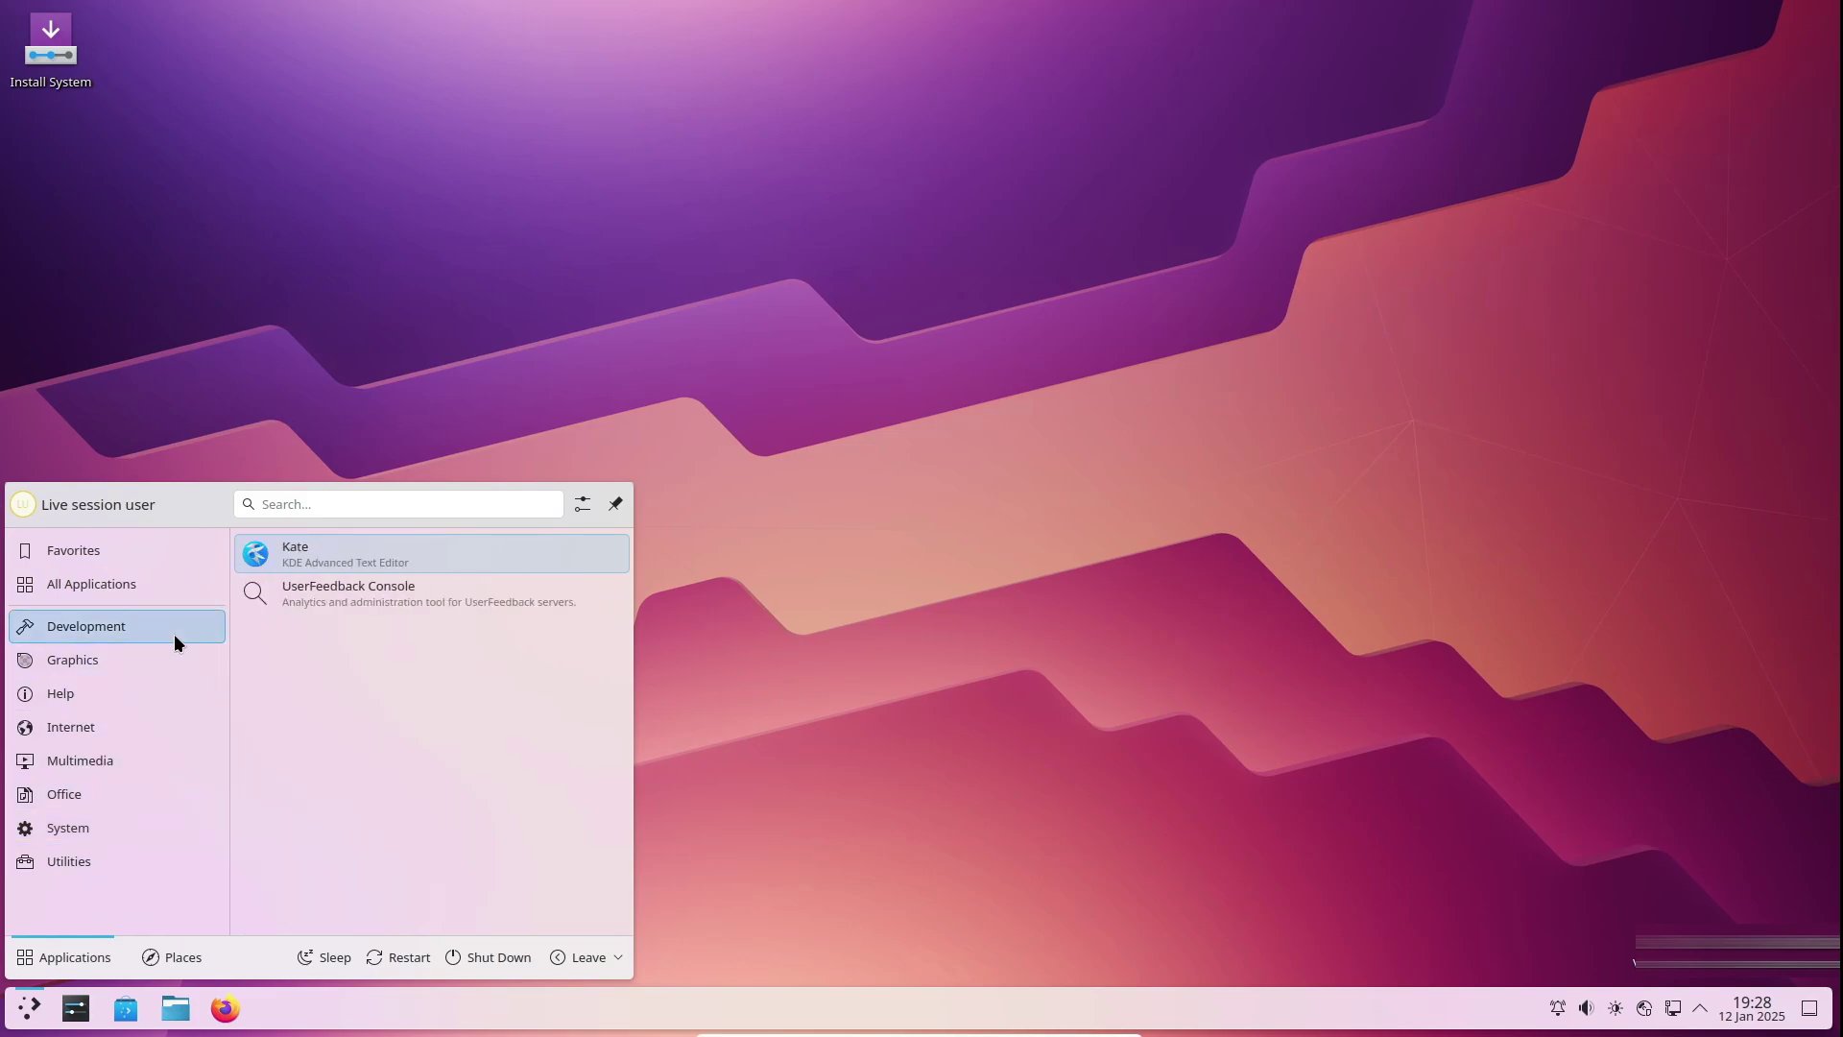
mouse_move(135, 820)
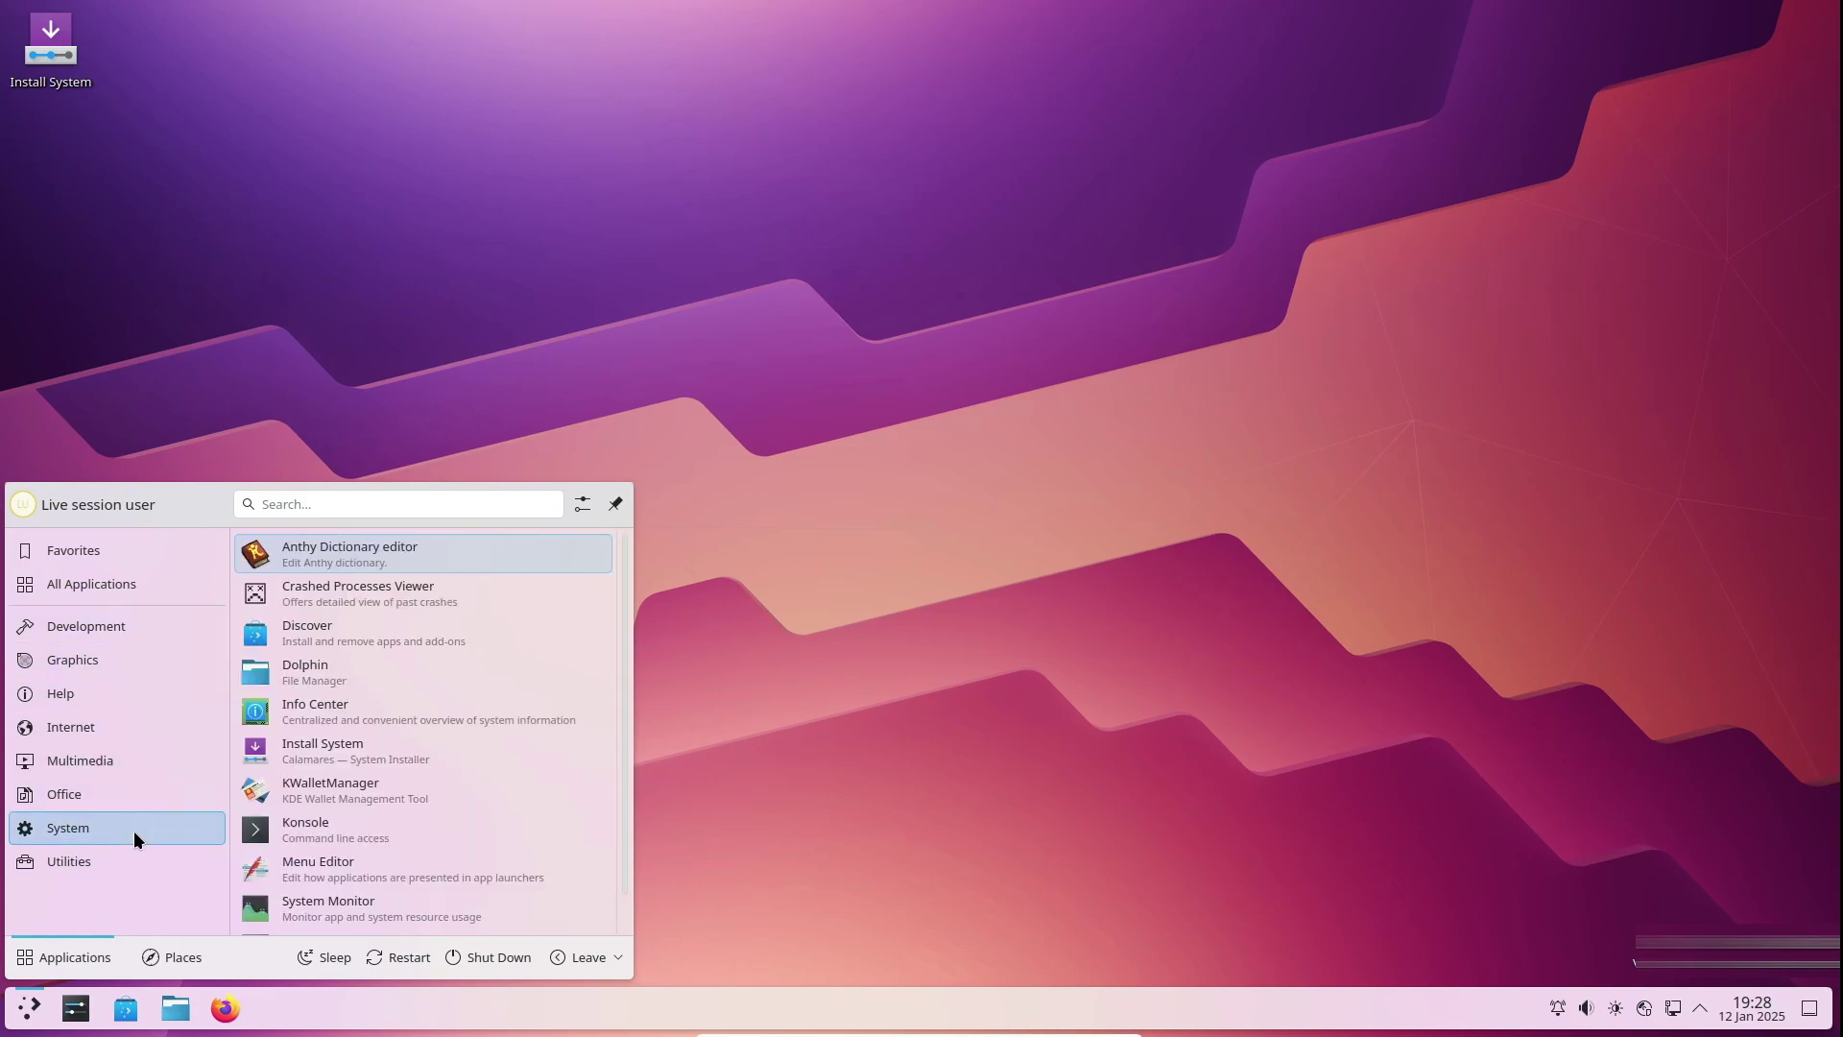
Launch System Settings from Favorites and move its window up and left.
mouse_move(151, 562)
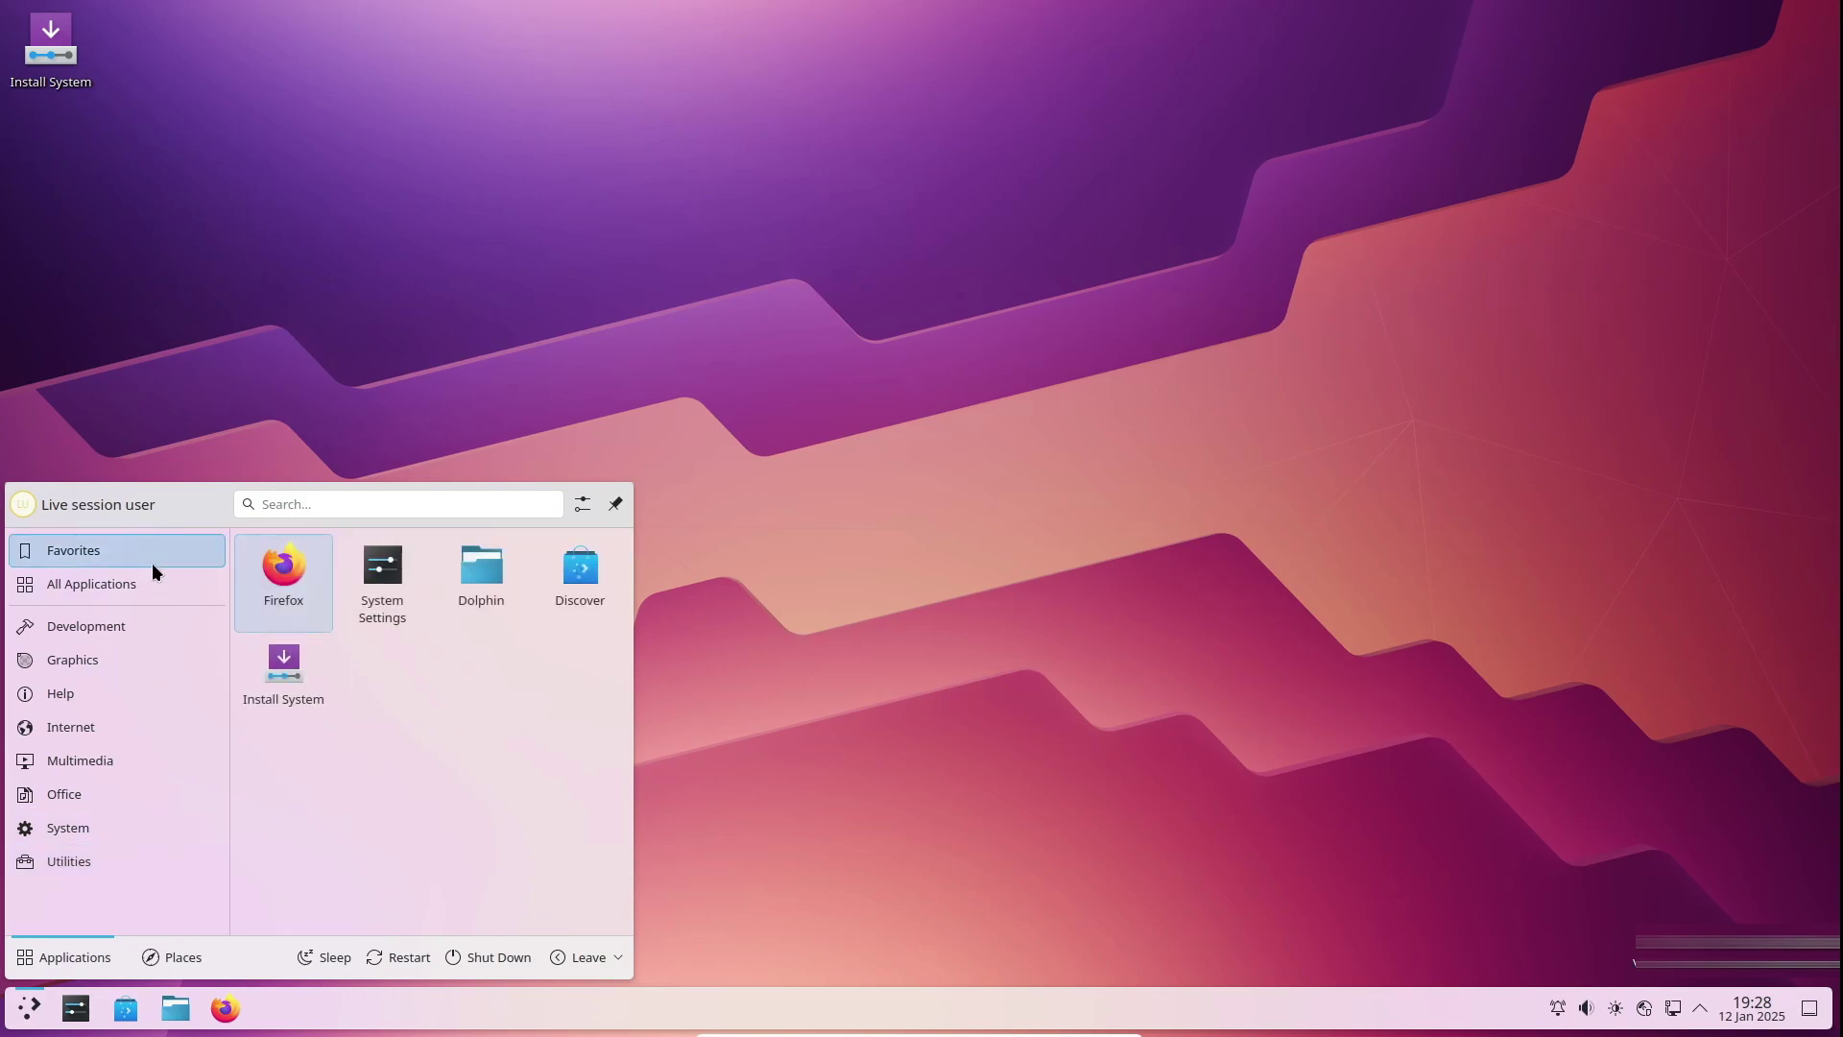
drag(383, 584, 396, 599)
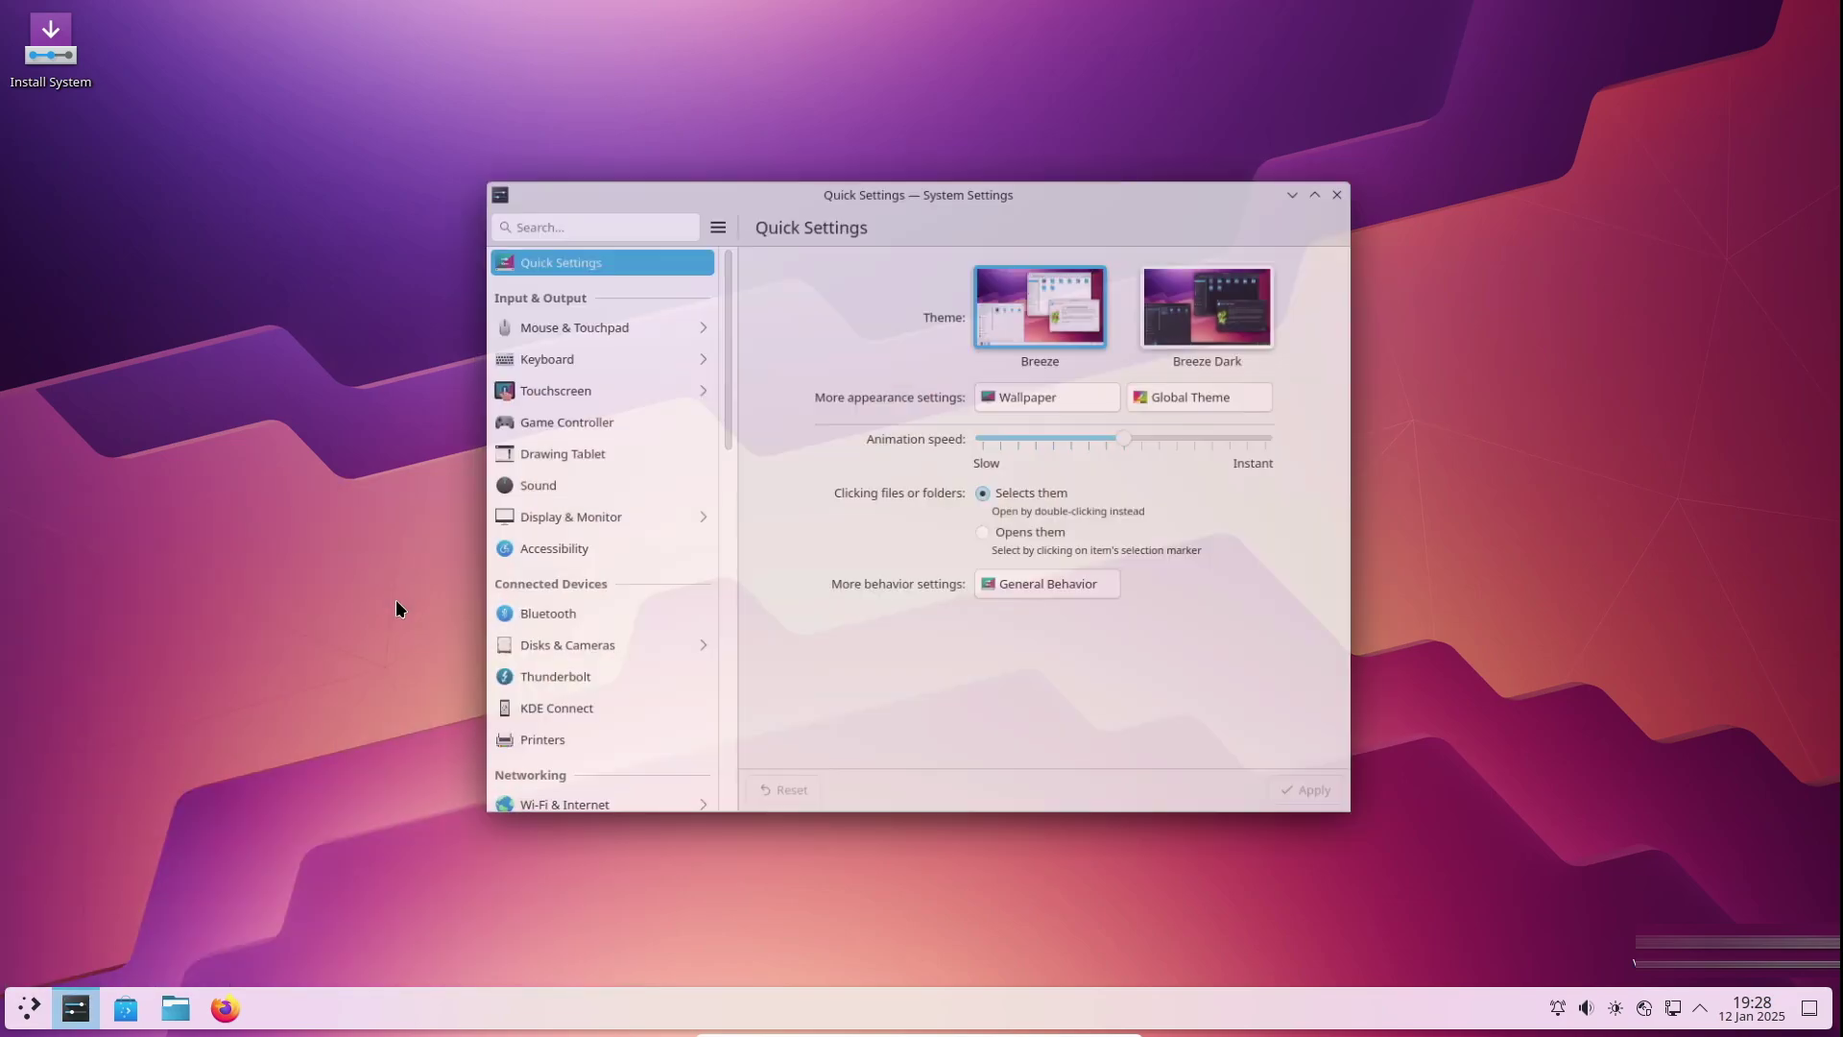
drag(768, 193, 687, 166)
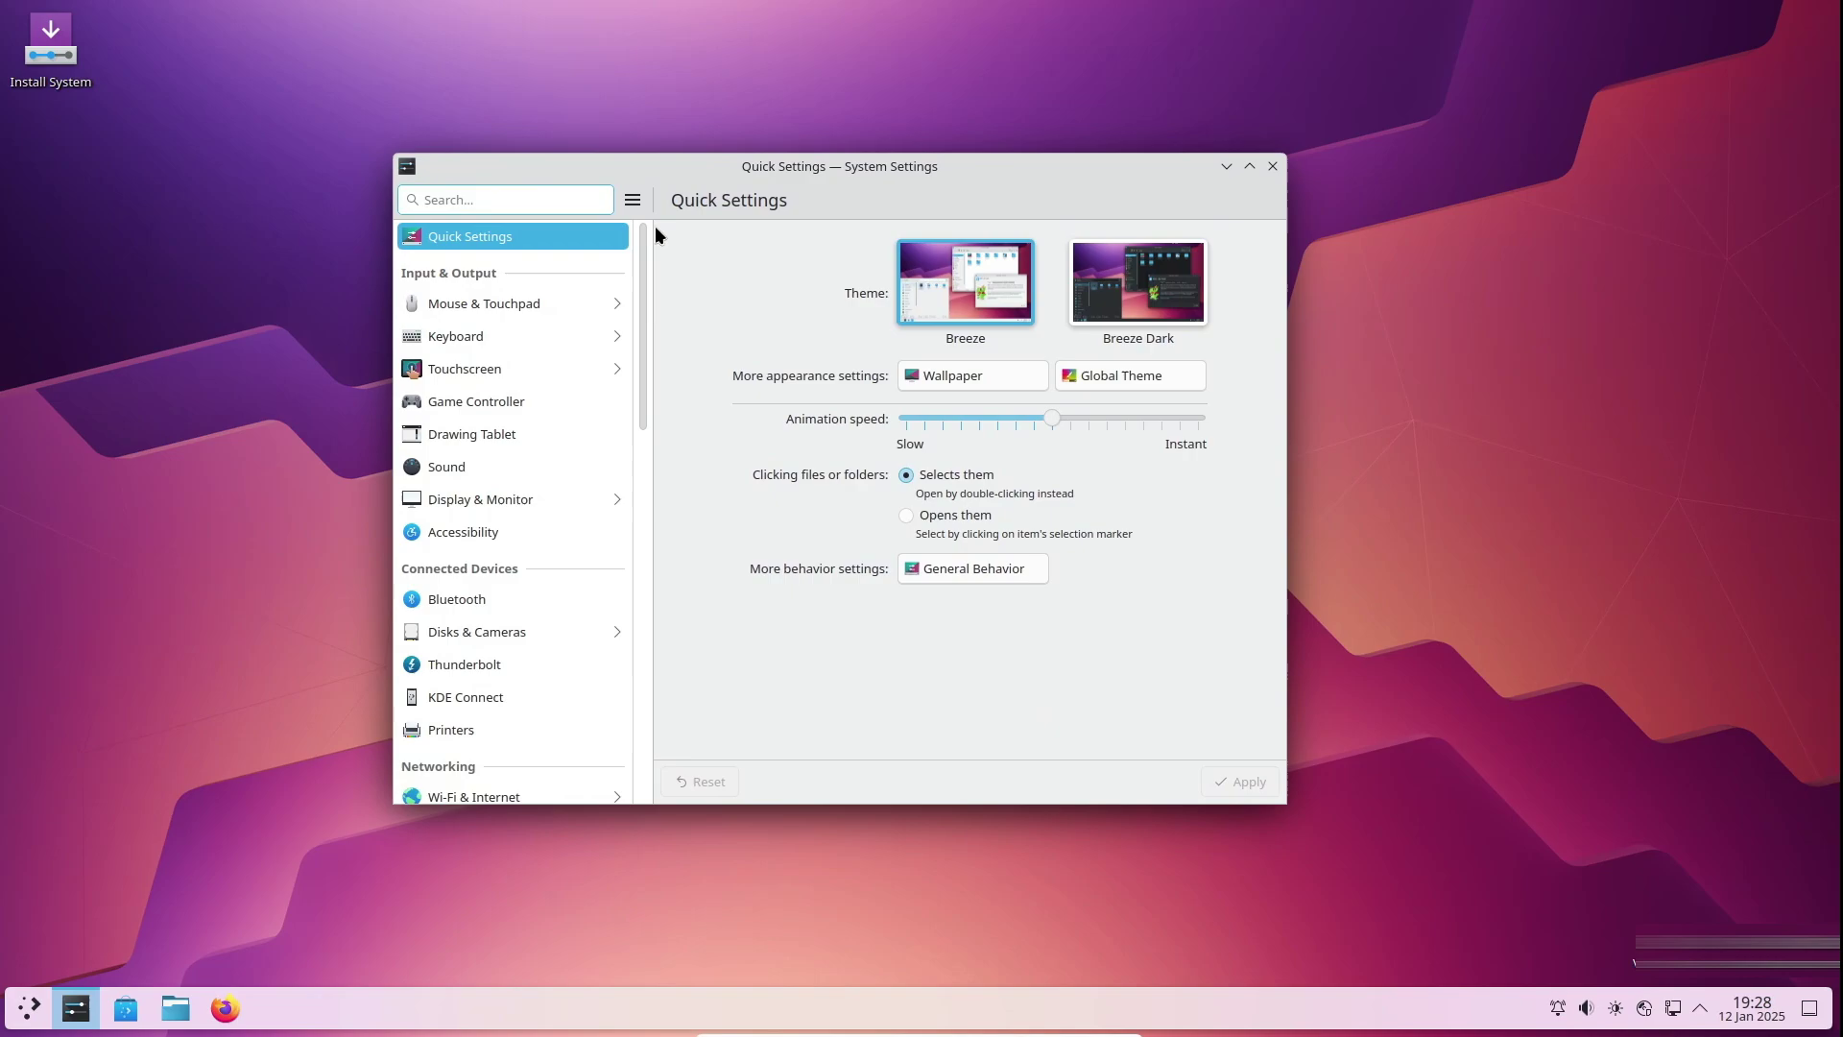
View About this System for the Plasma version and hardware, then close System Settings.
scroll(585, 516, down, 12)
scroll(584, 523, down, 2)
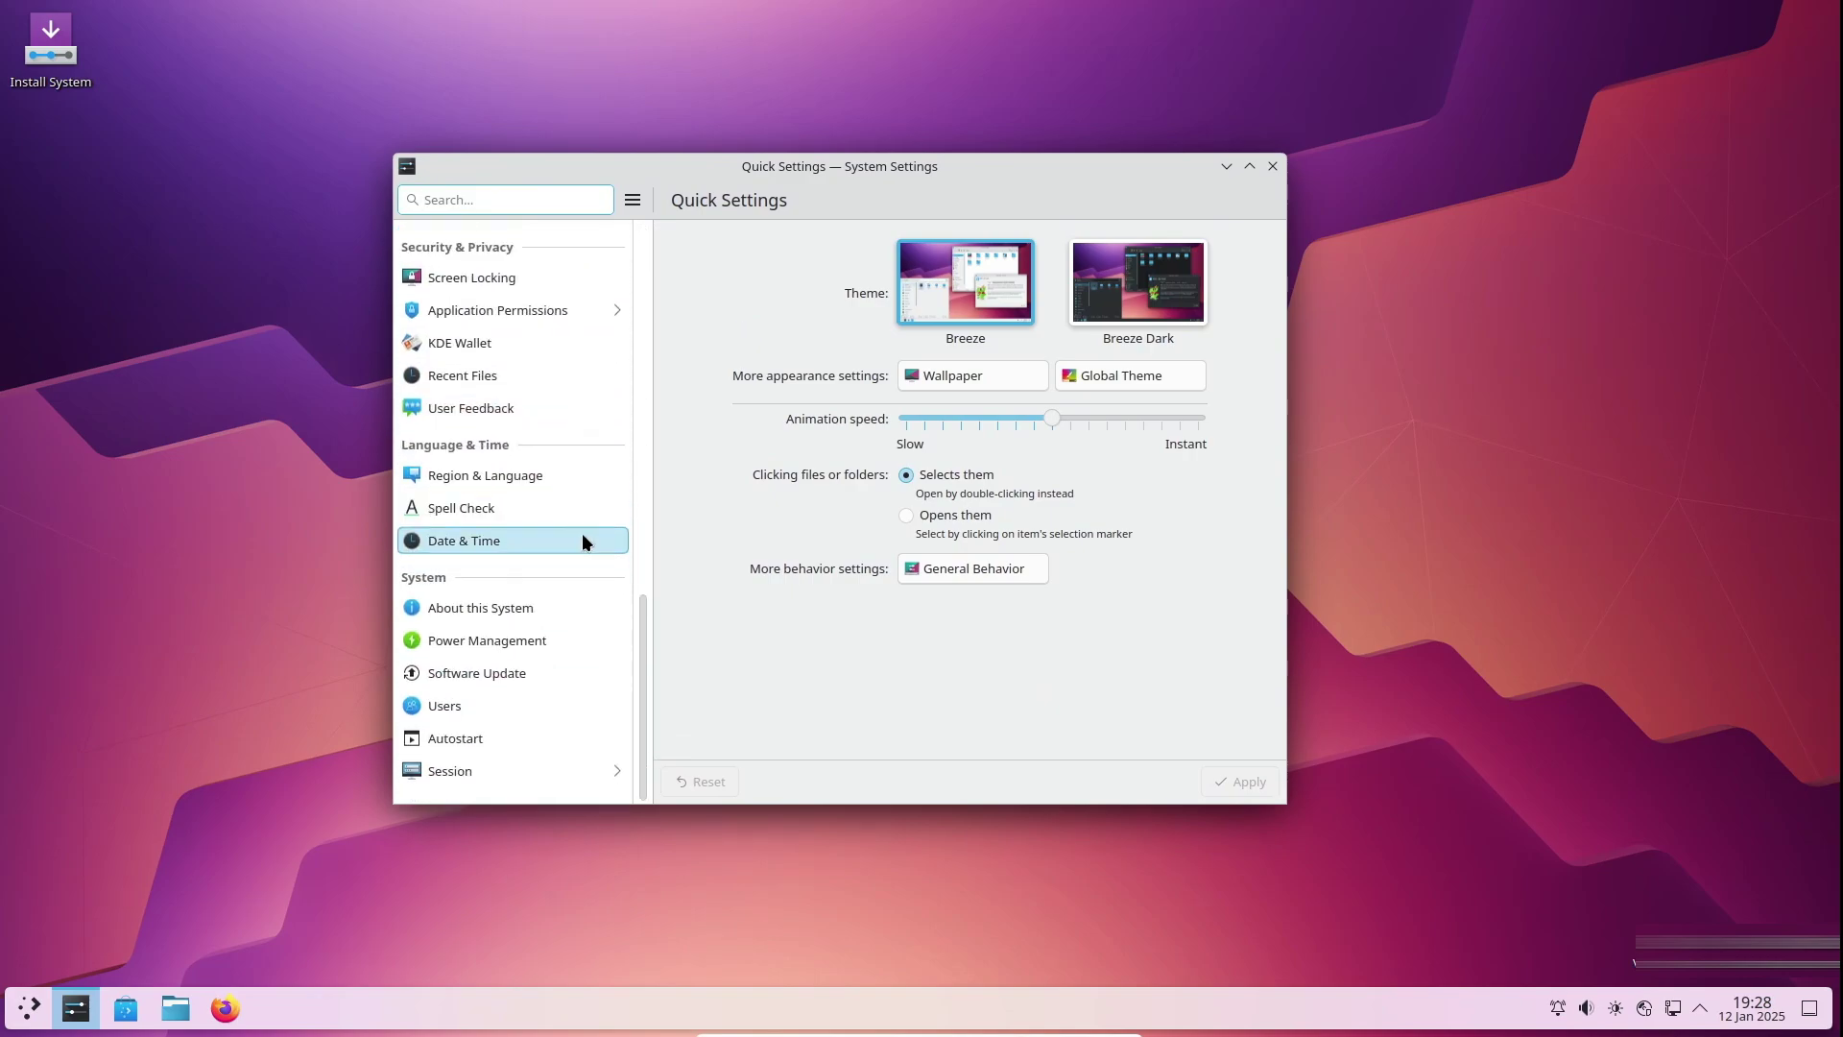
click(566, 612)
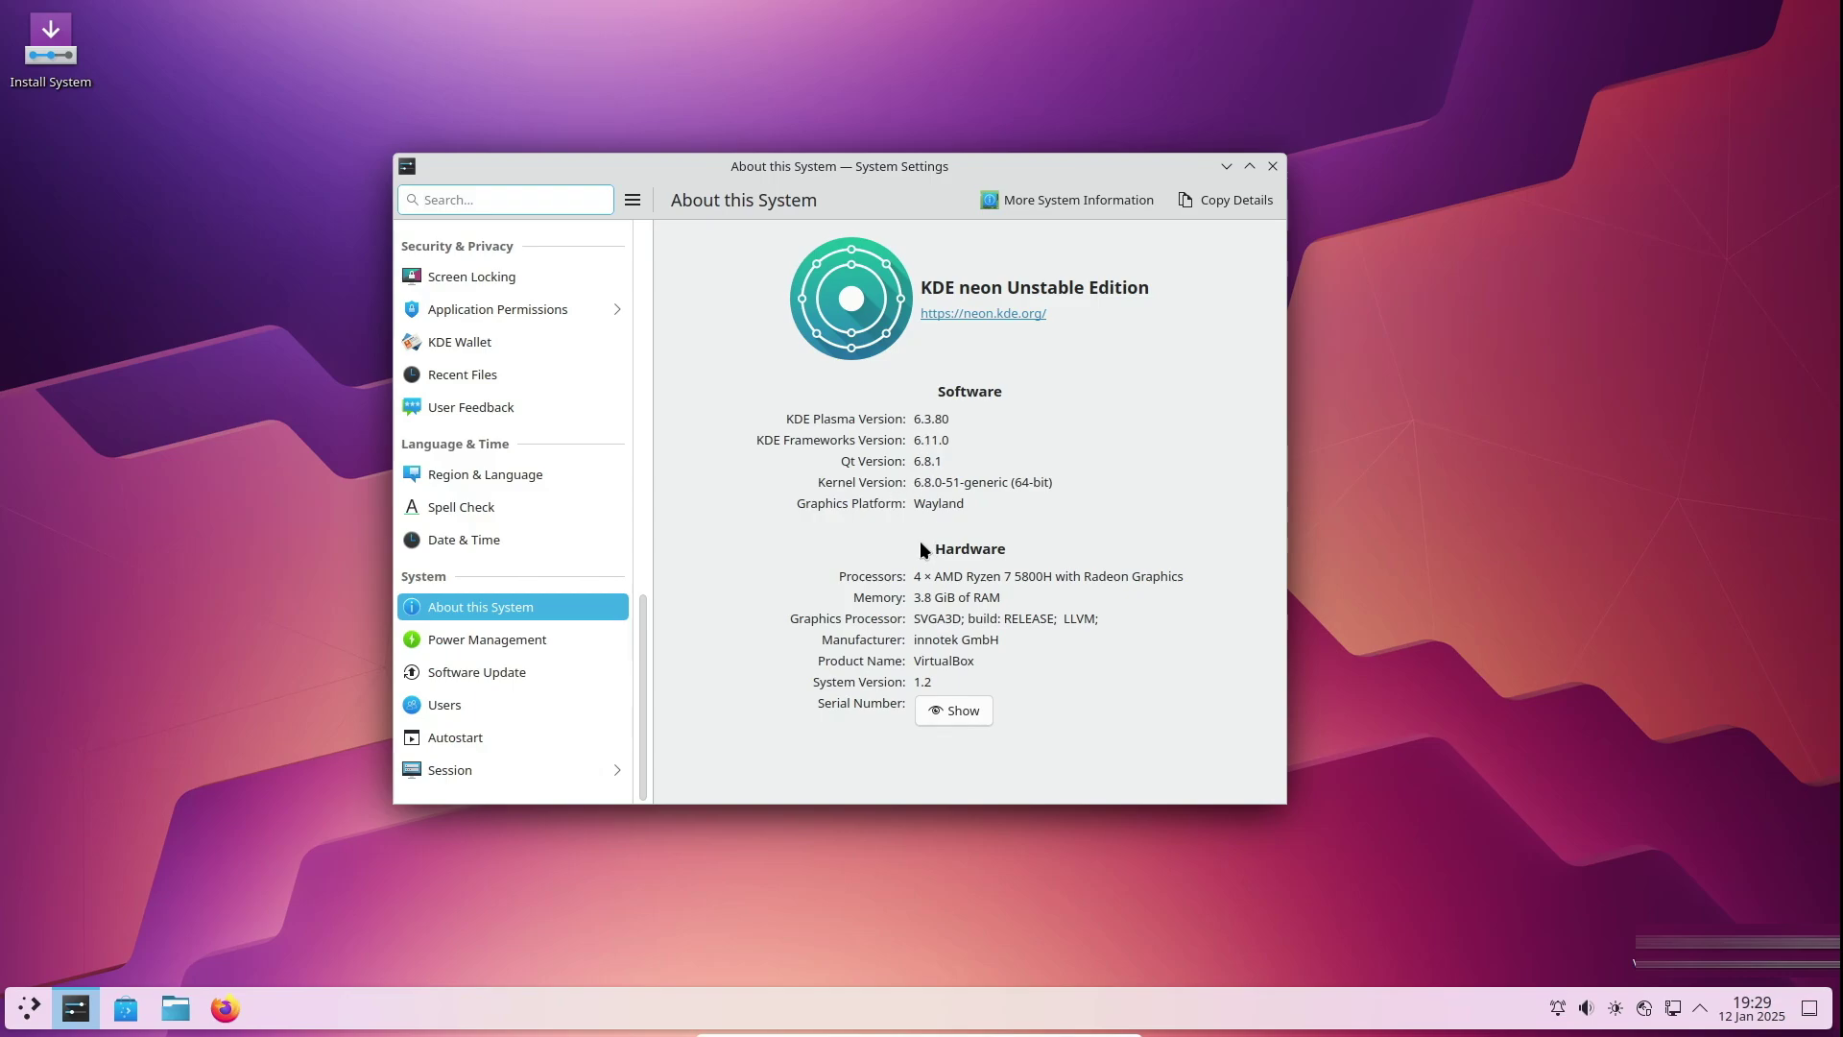
click(1272, 167)
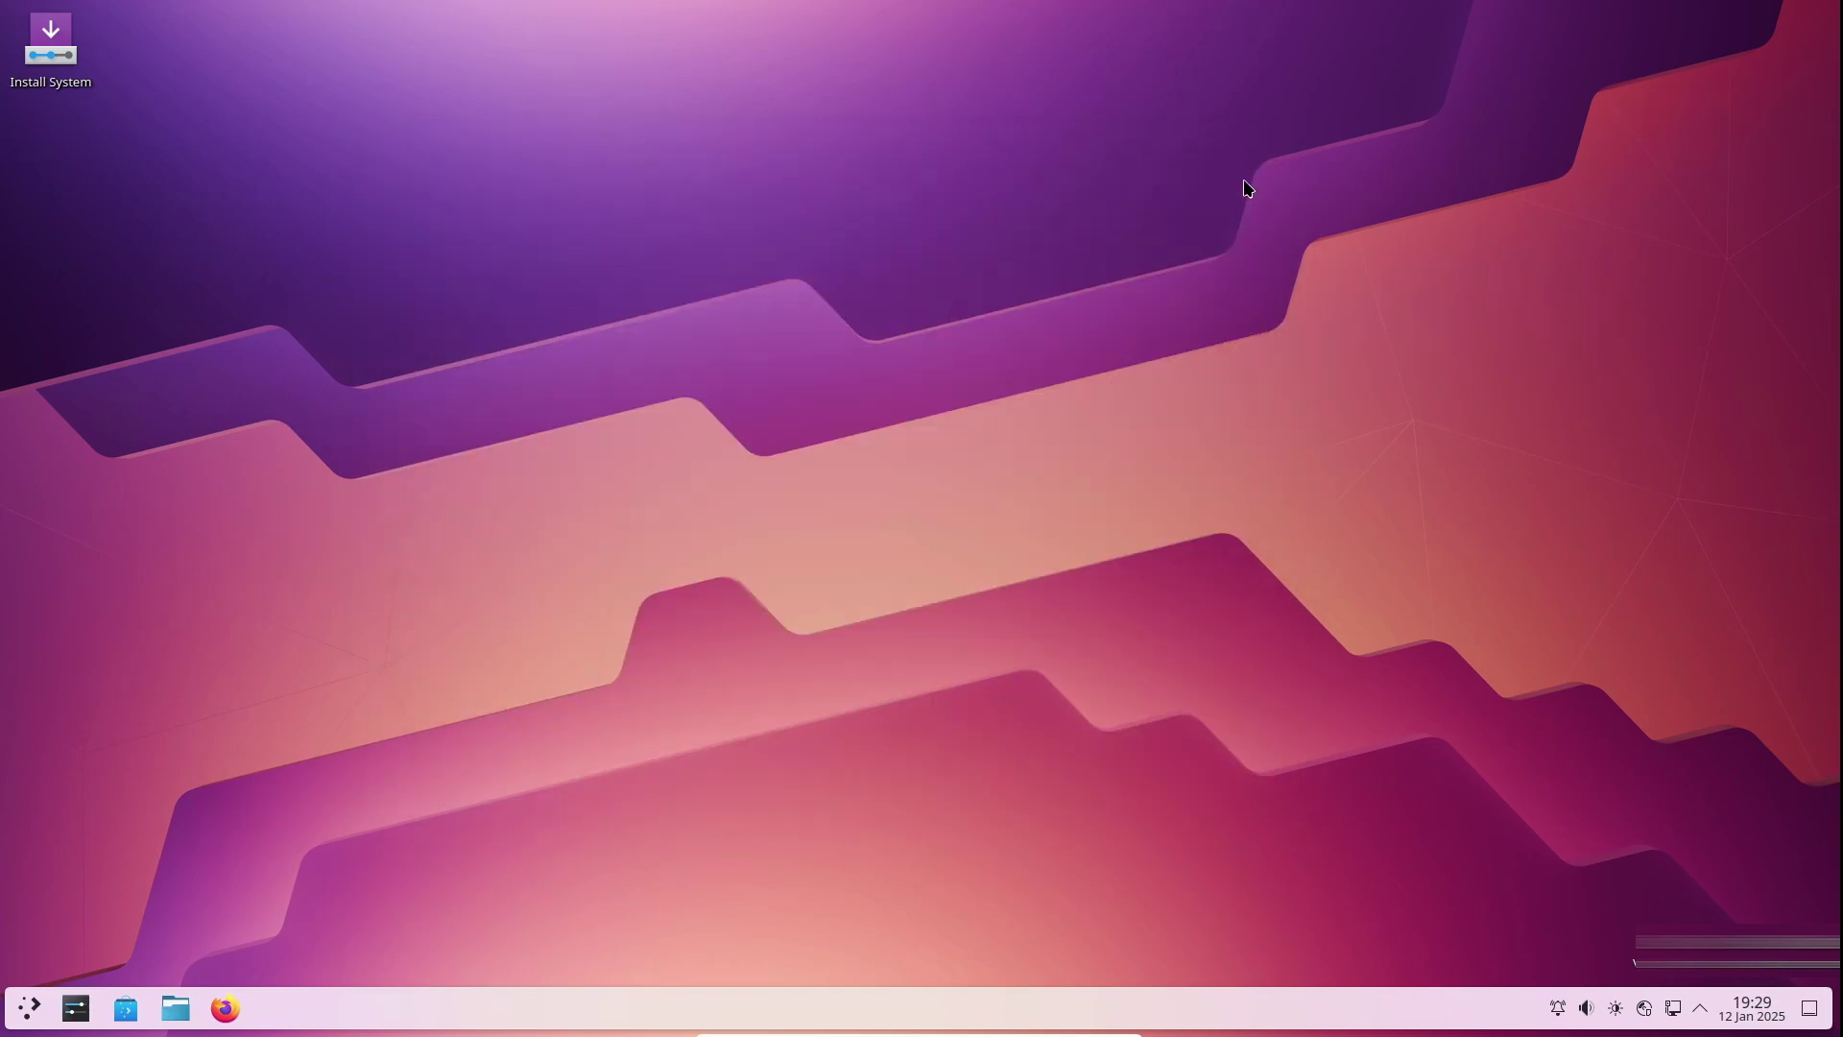
click(182, 1003)
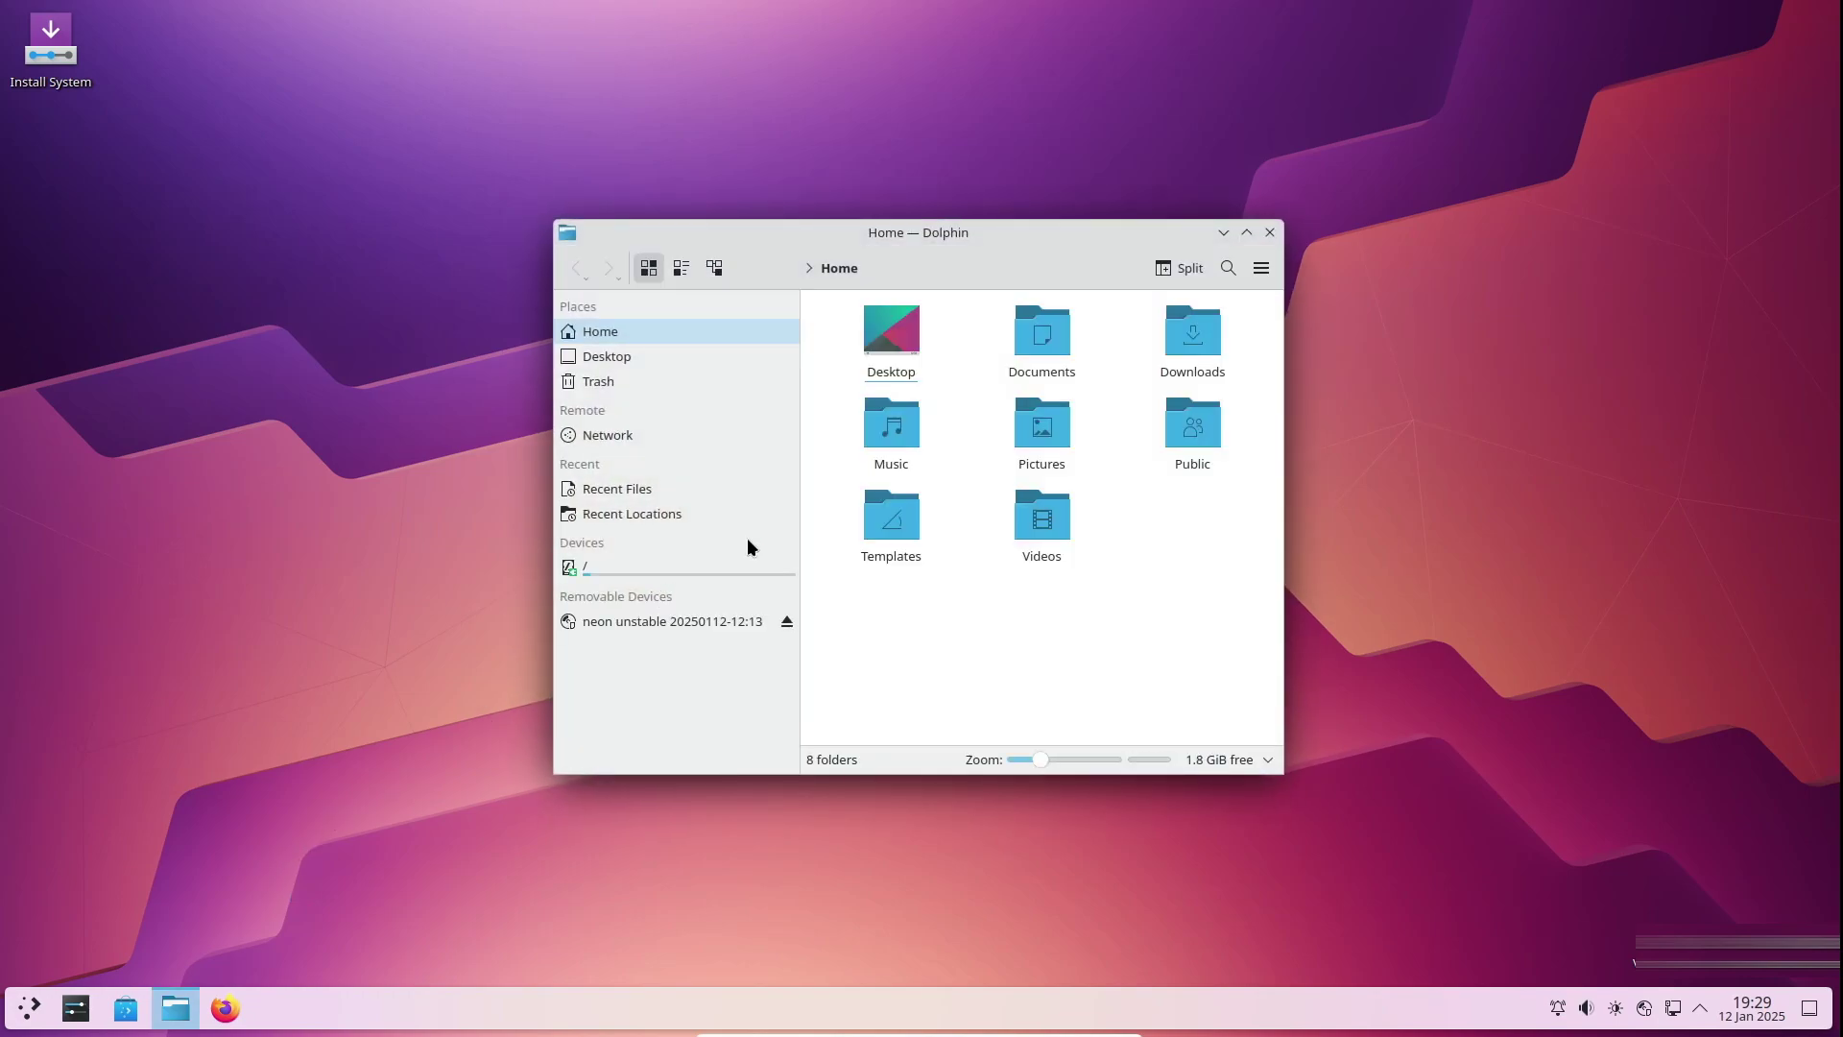
click(1261, 267)
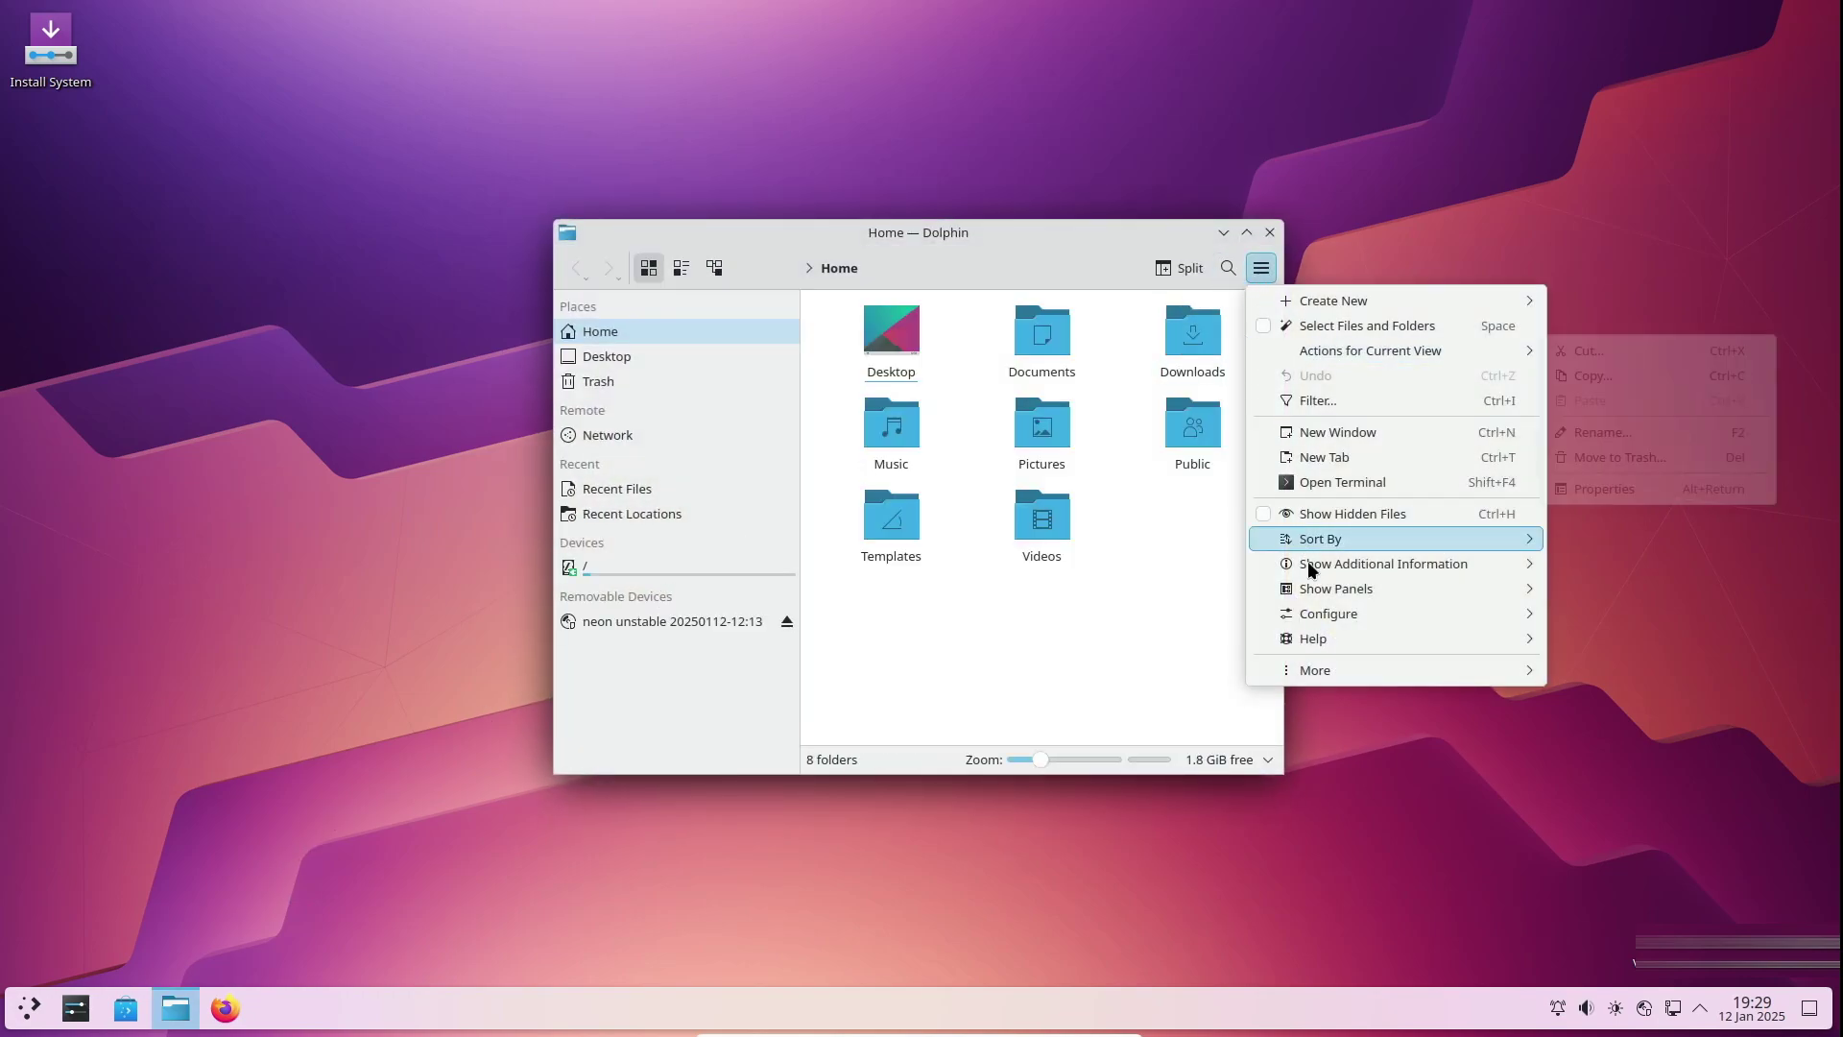
mouse_move(1317, 636)
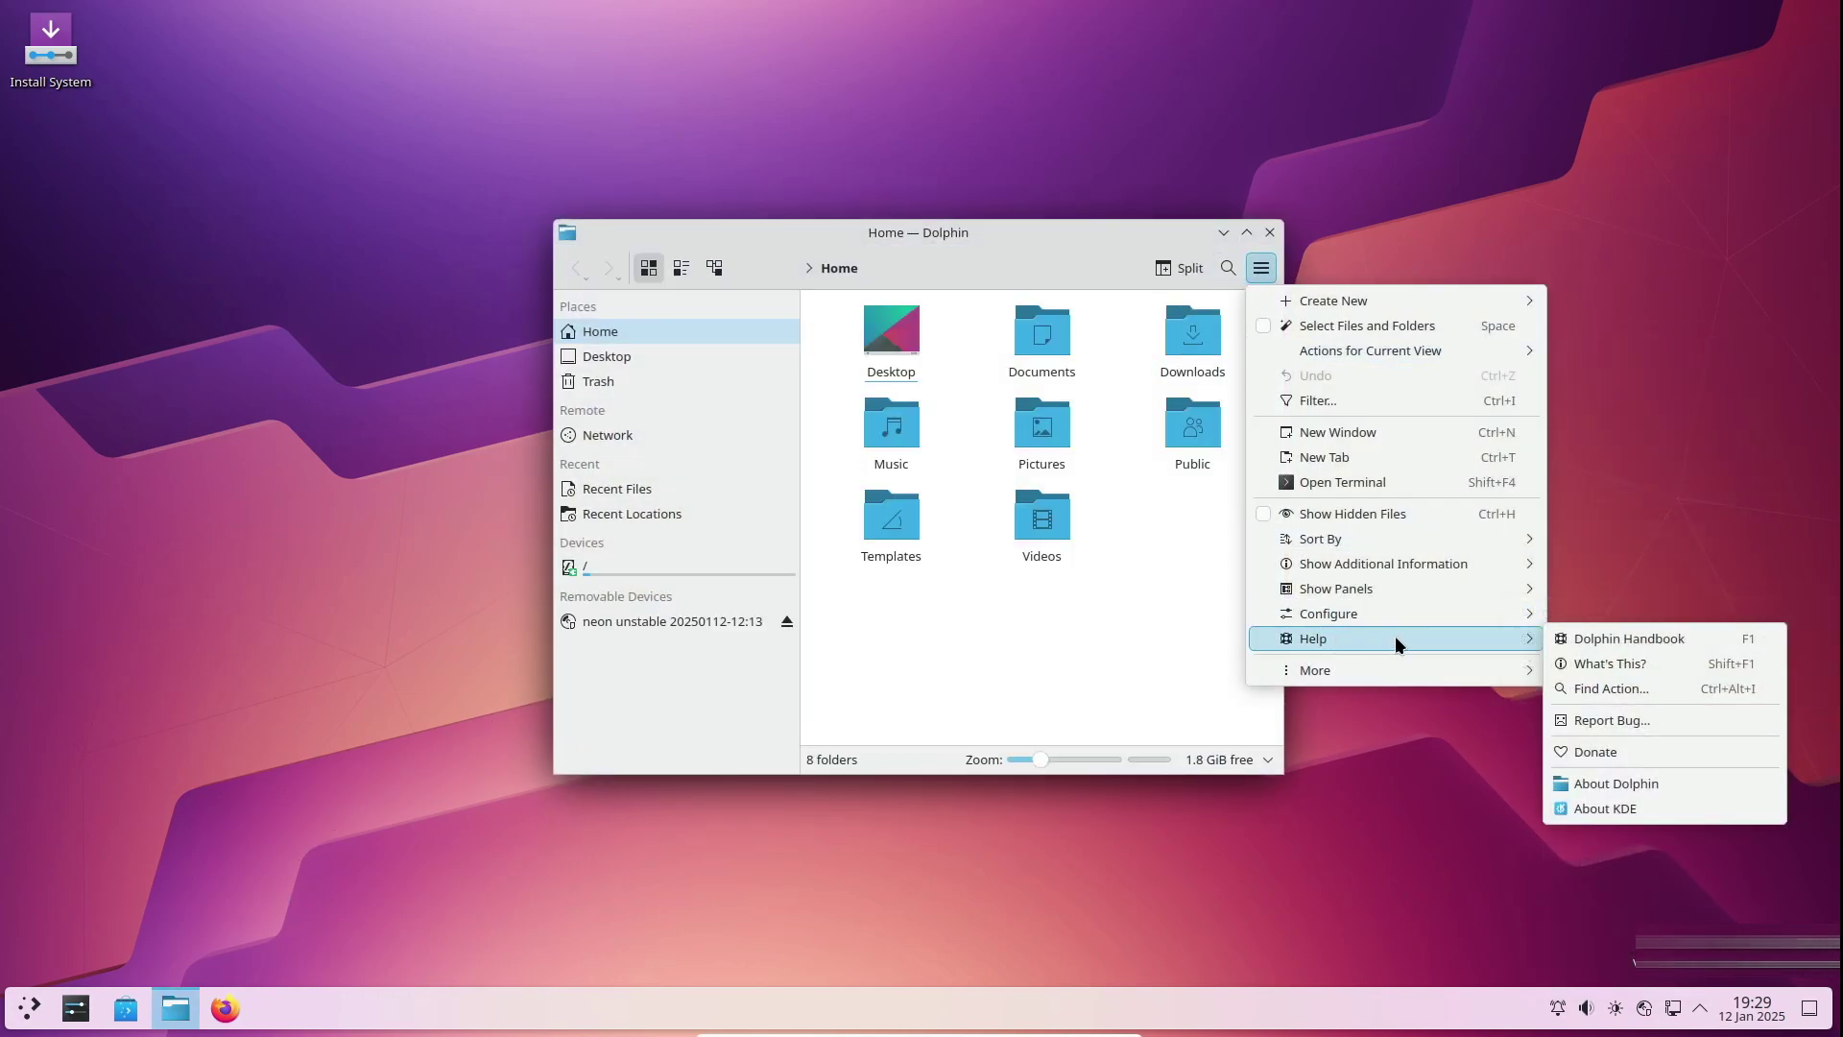
click(1593, 781)
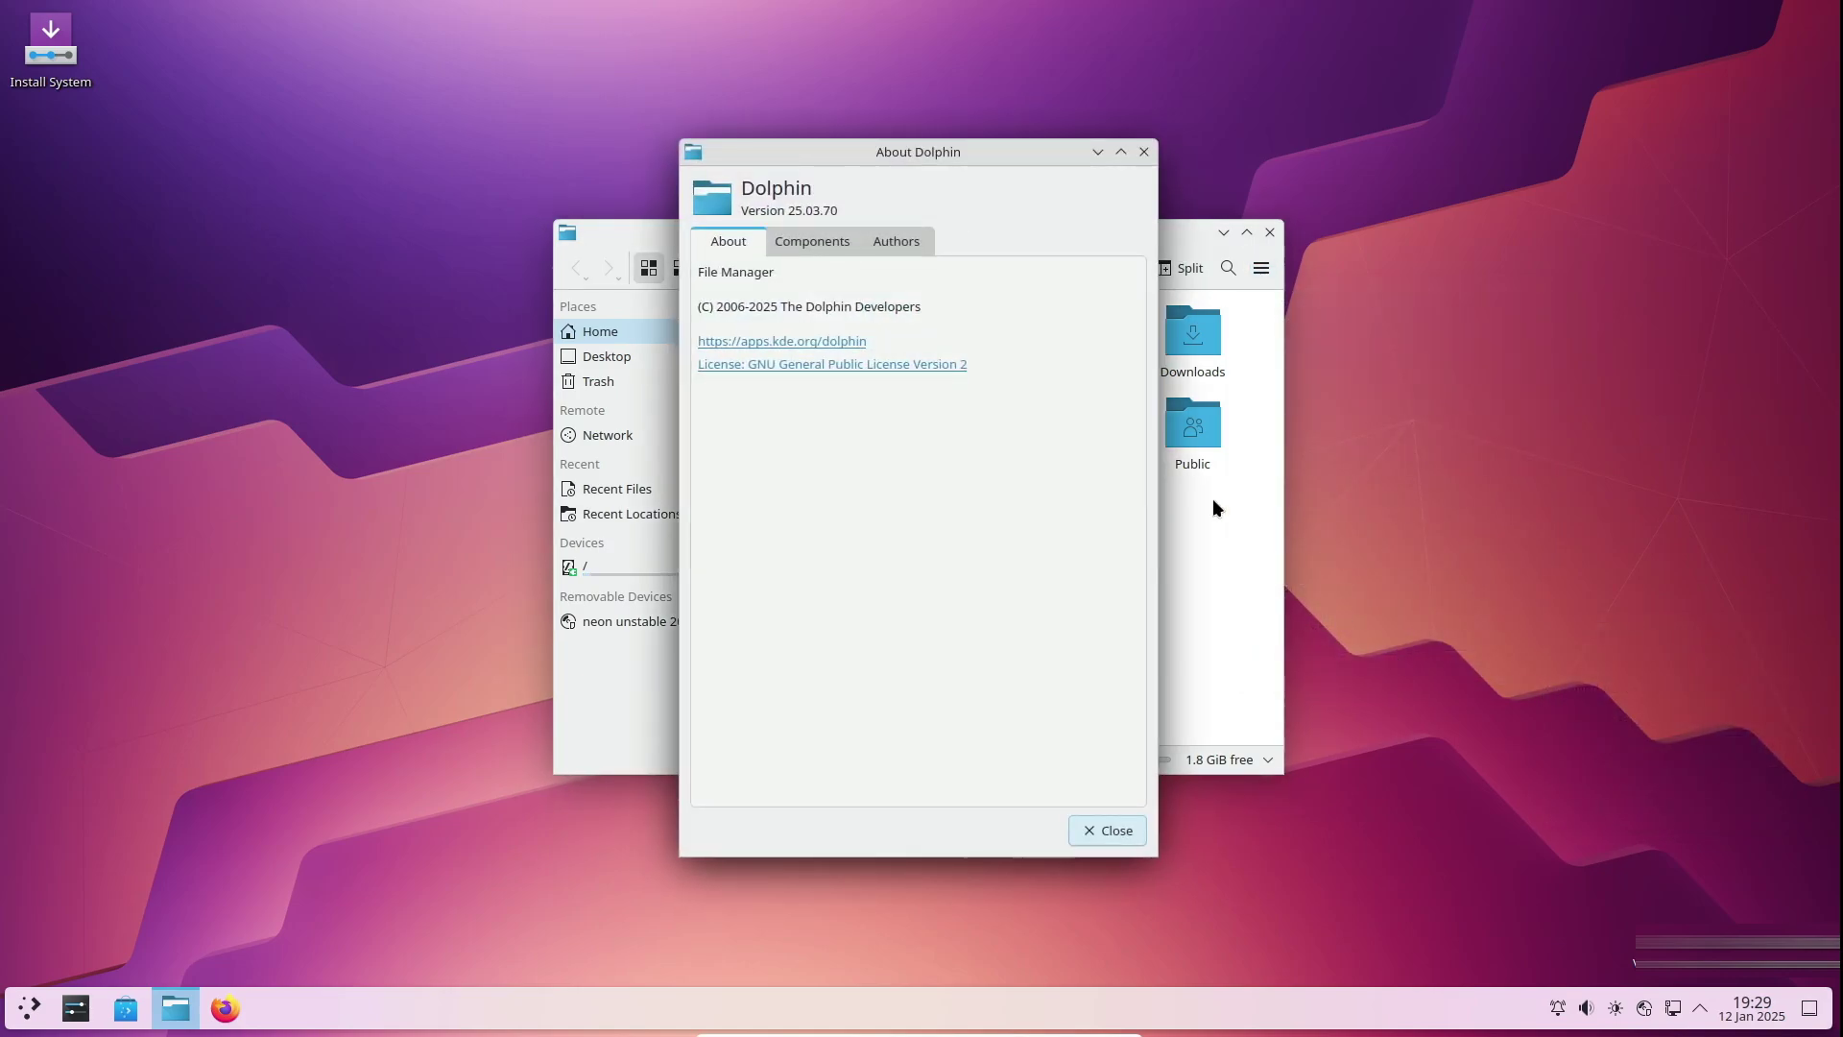
click(807, 241)
click(885, 242)
click(739, 242)
click(1142, 151)
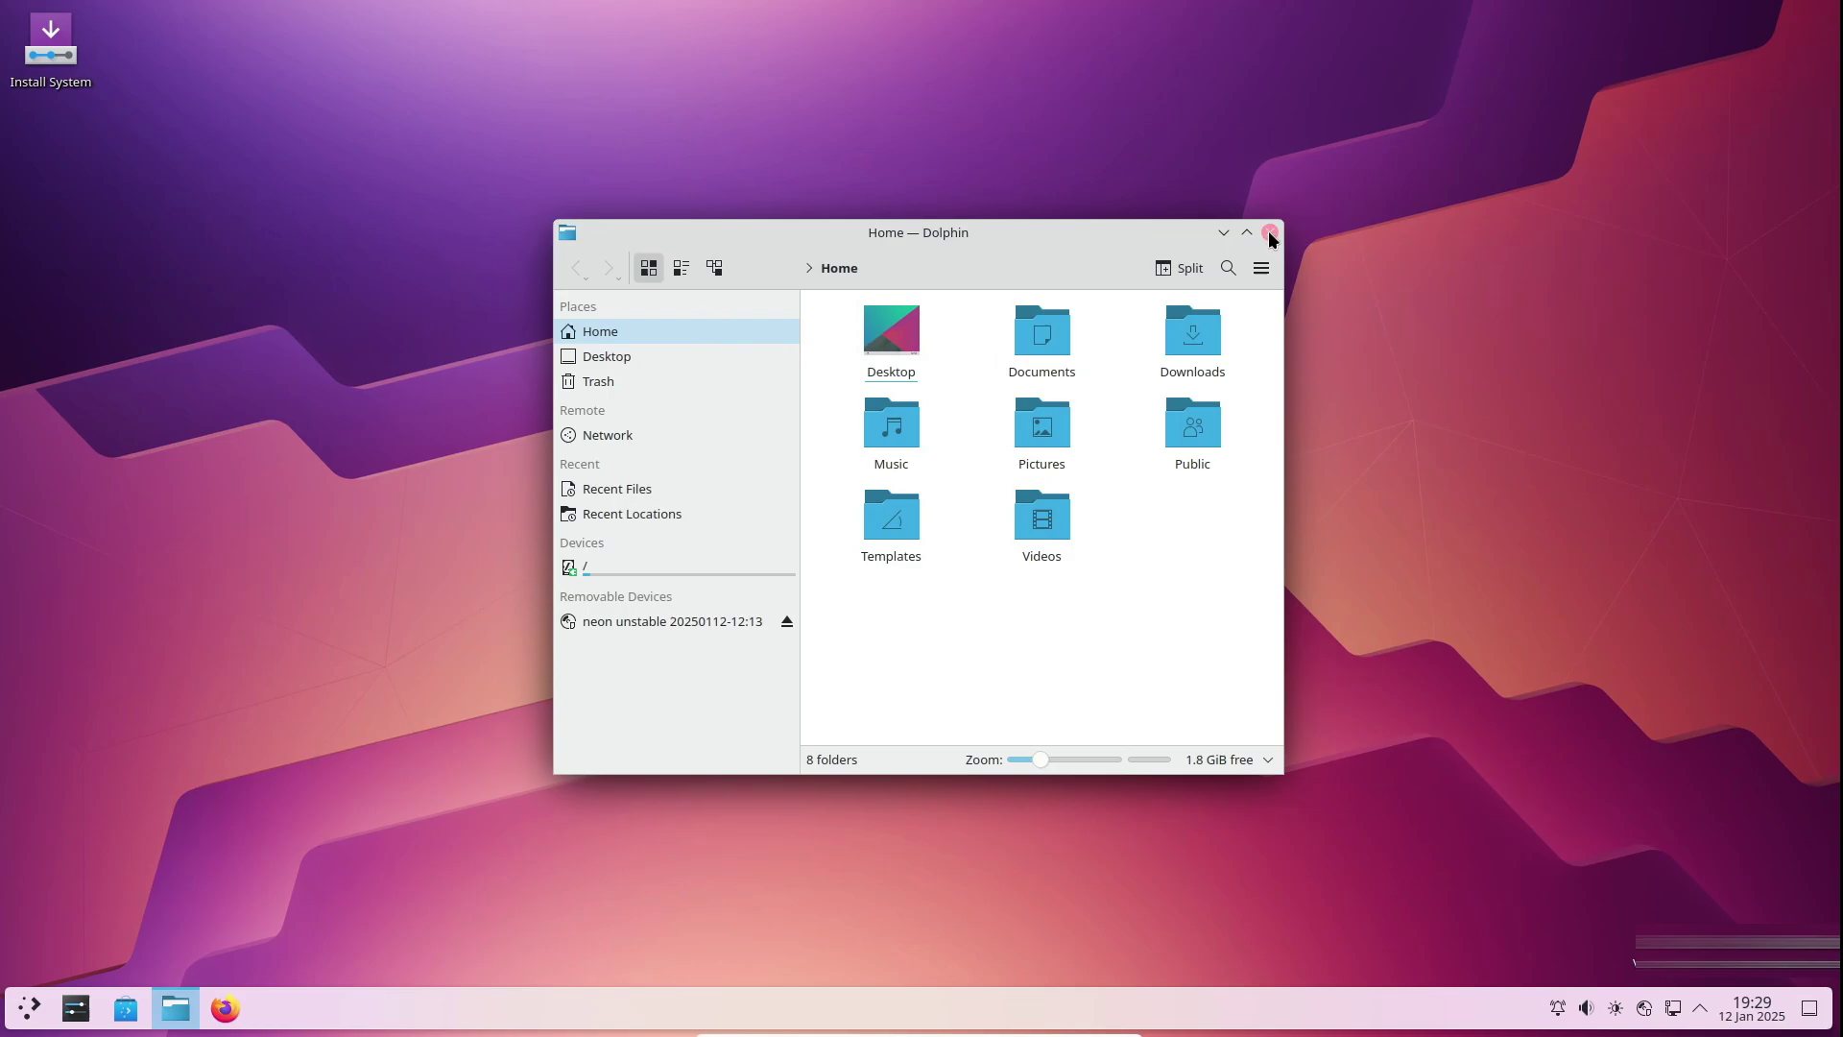
click(1269, 232)
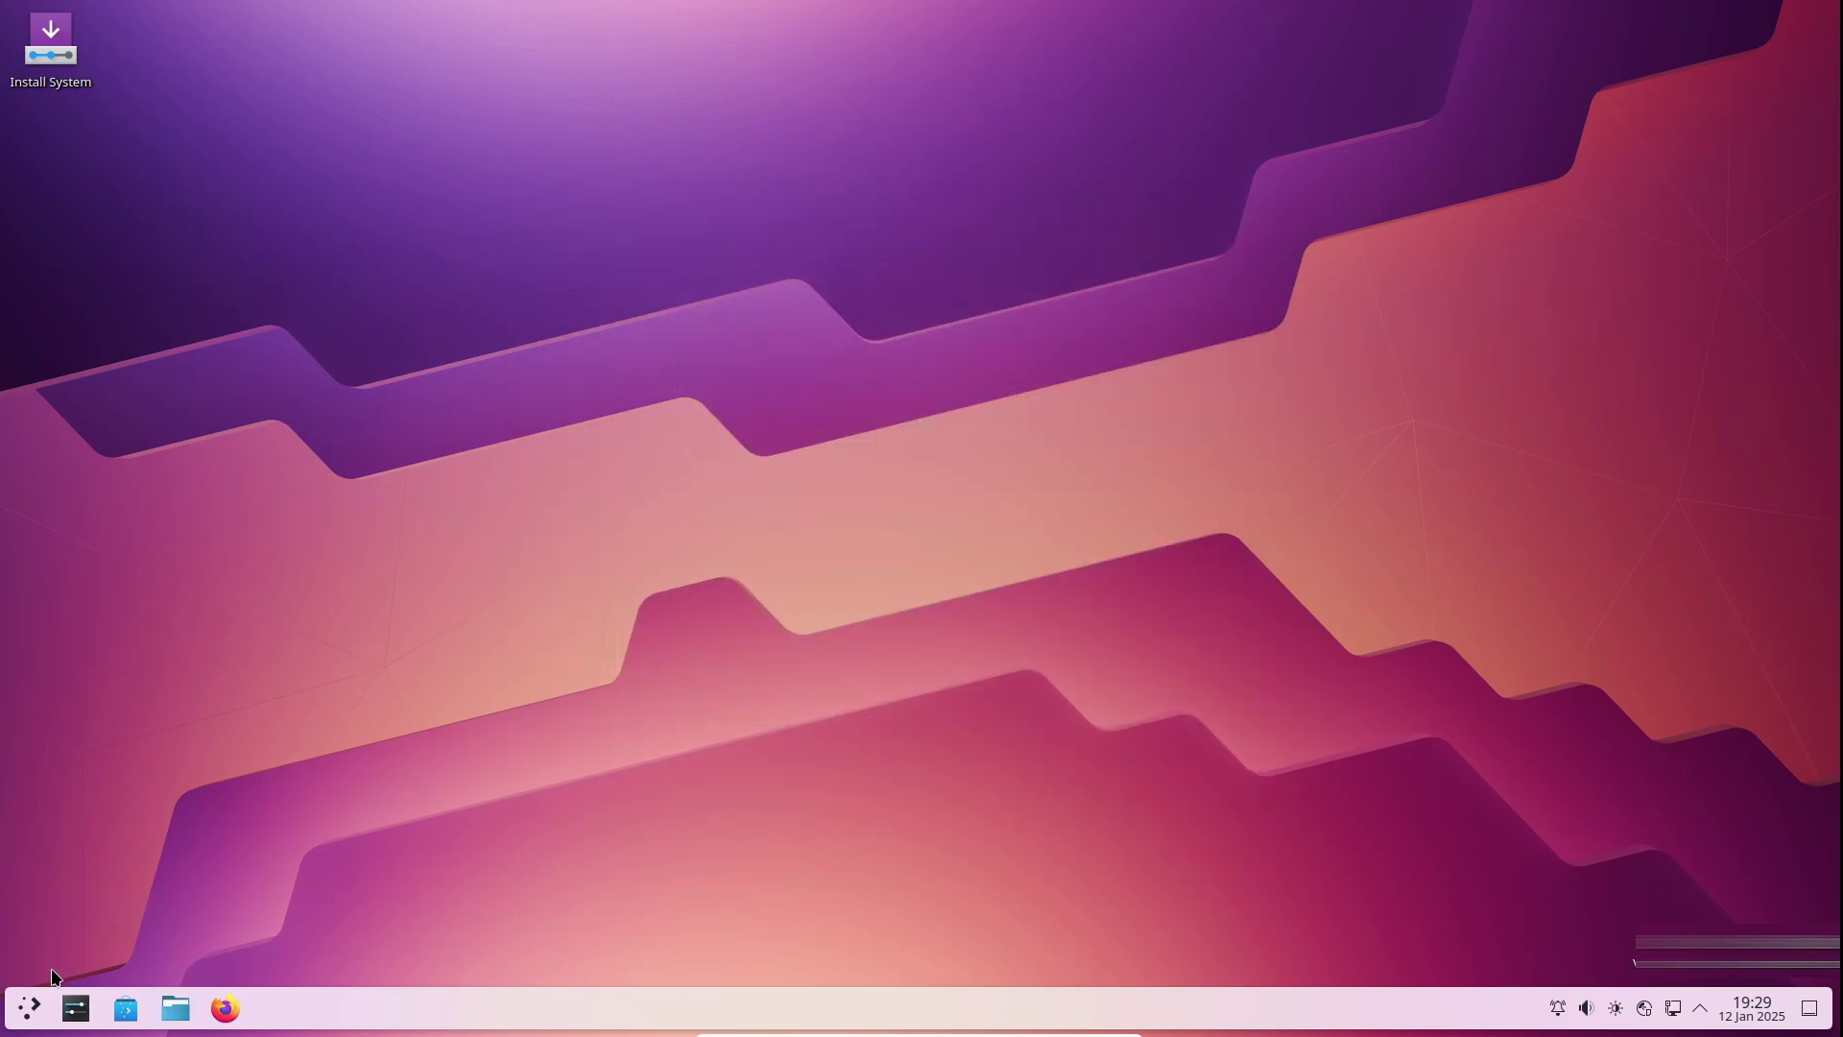
click(29, 1007)
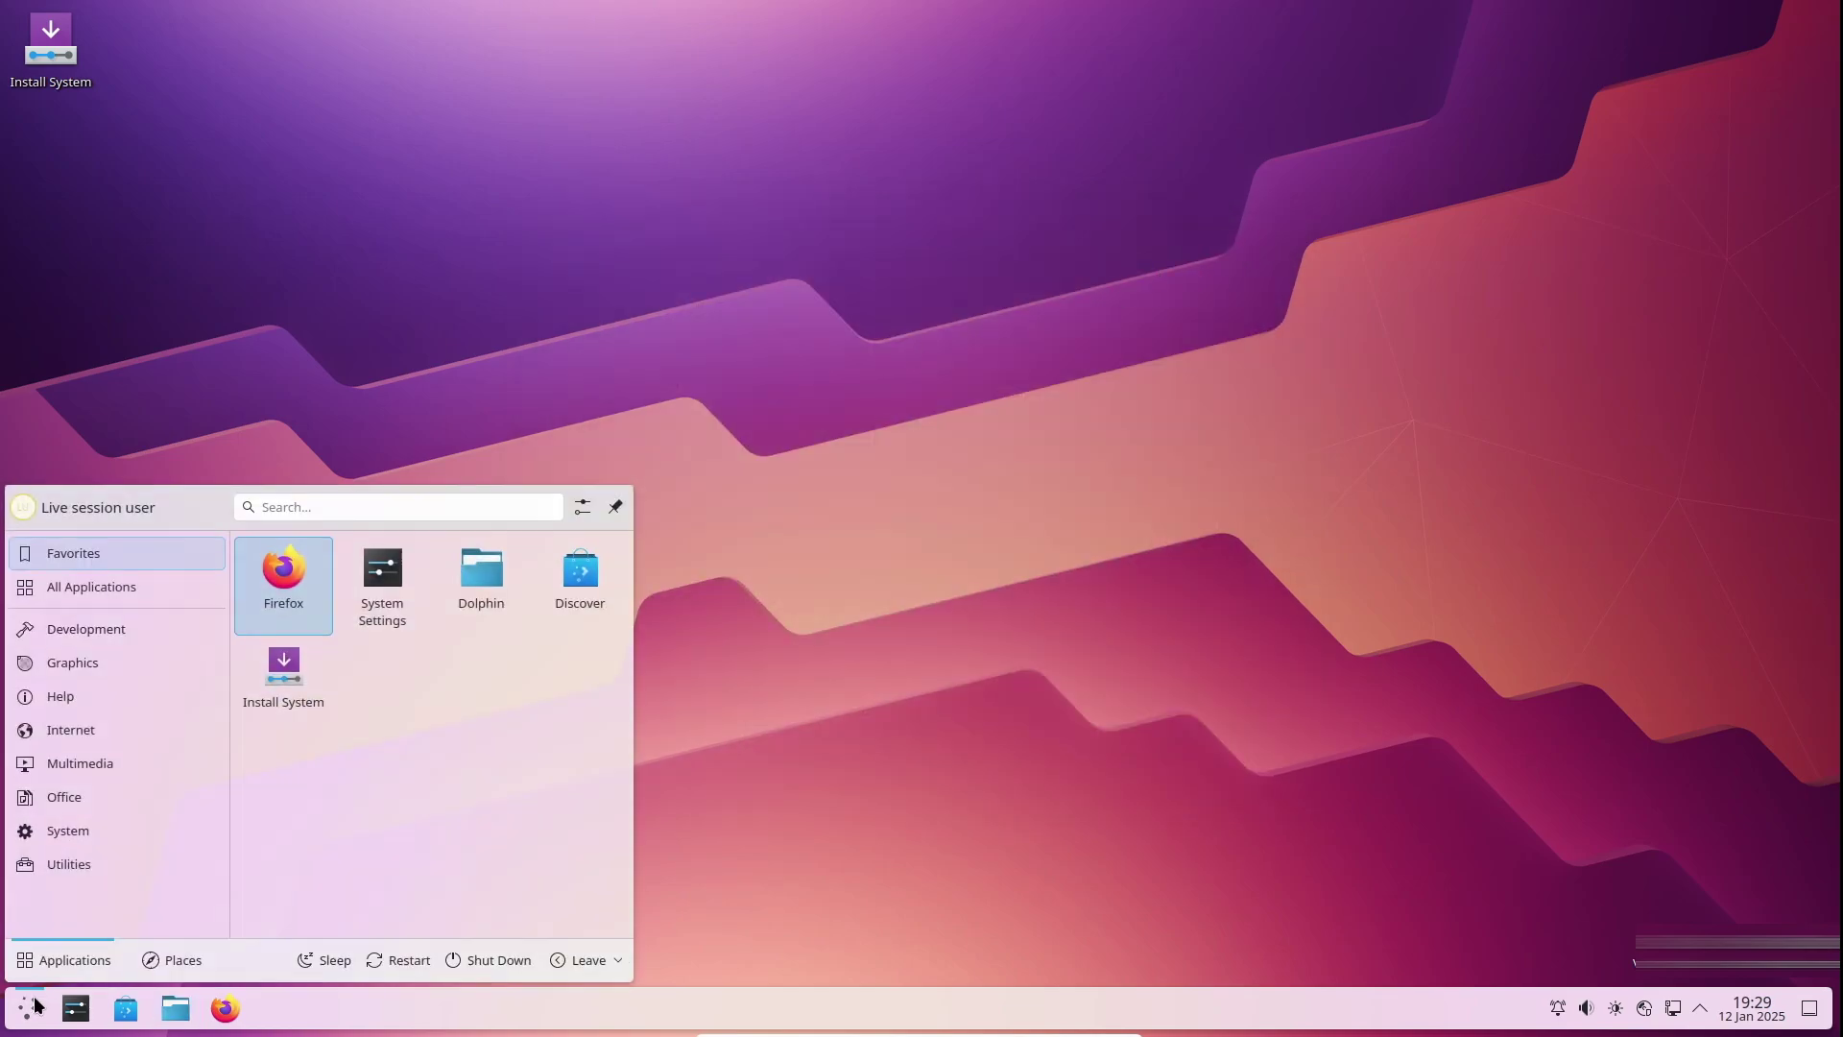
click(132, 629)
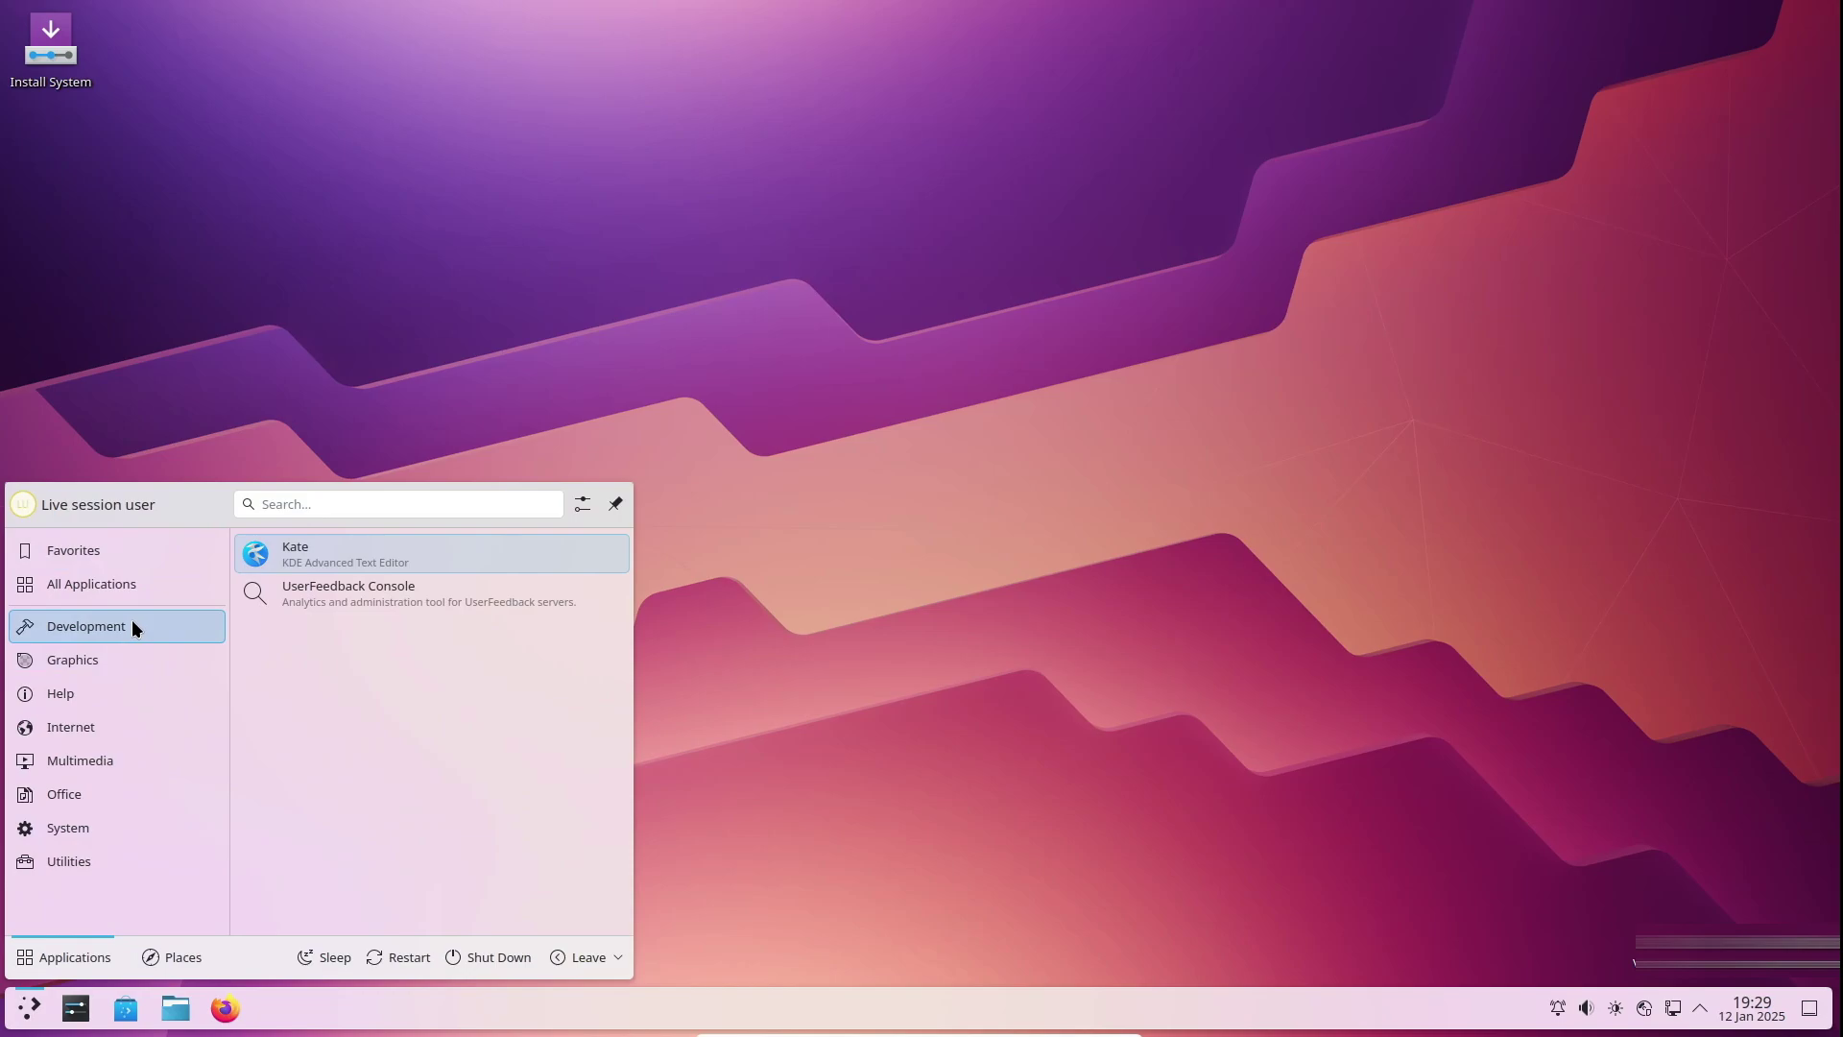
click(314, 567)
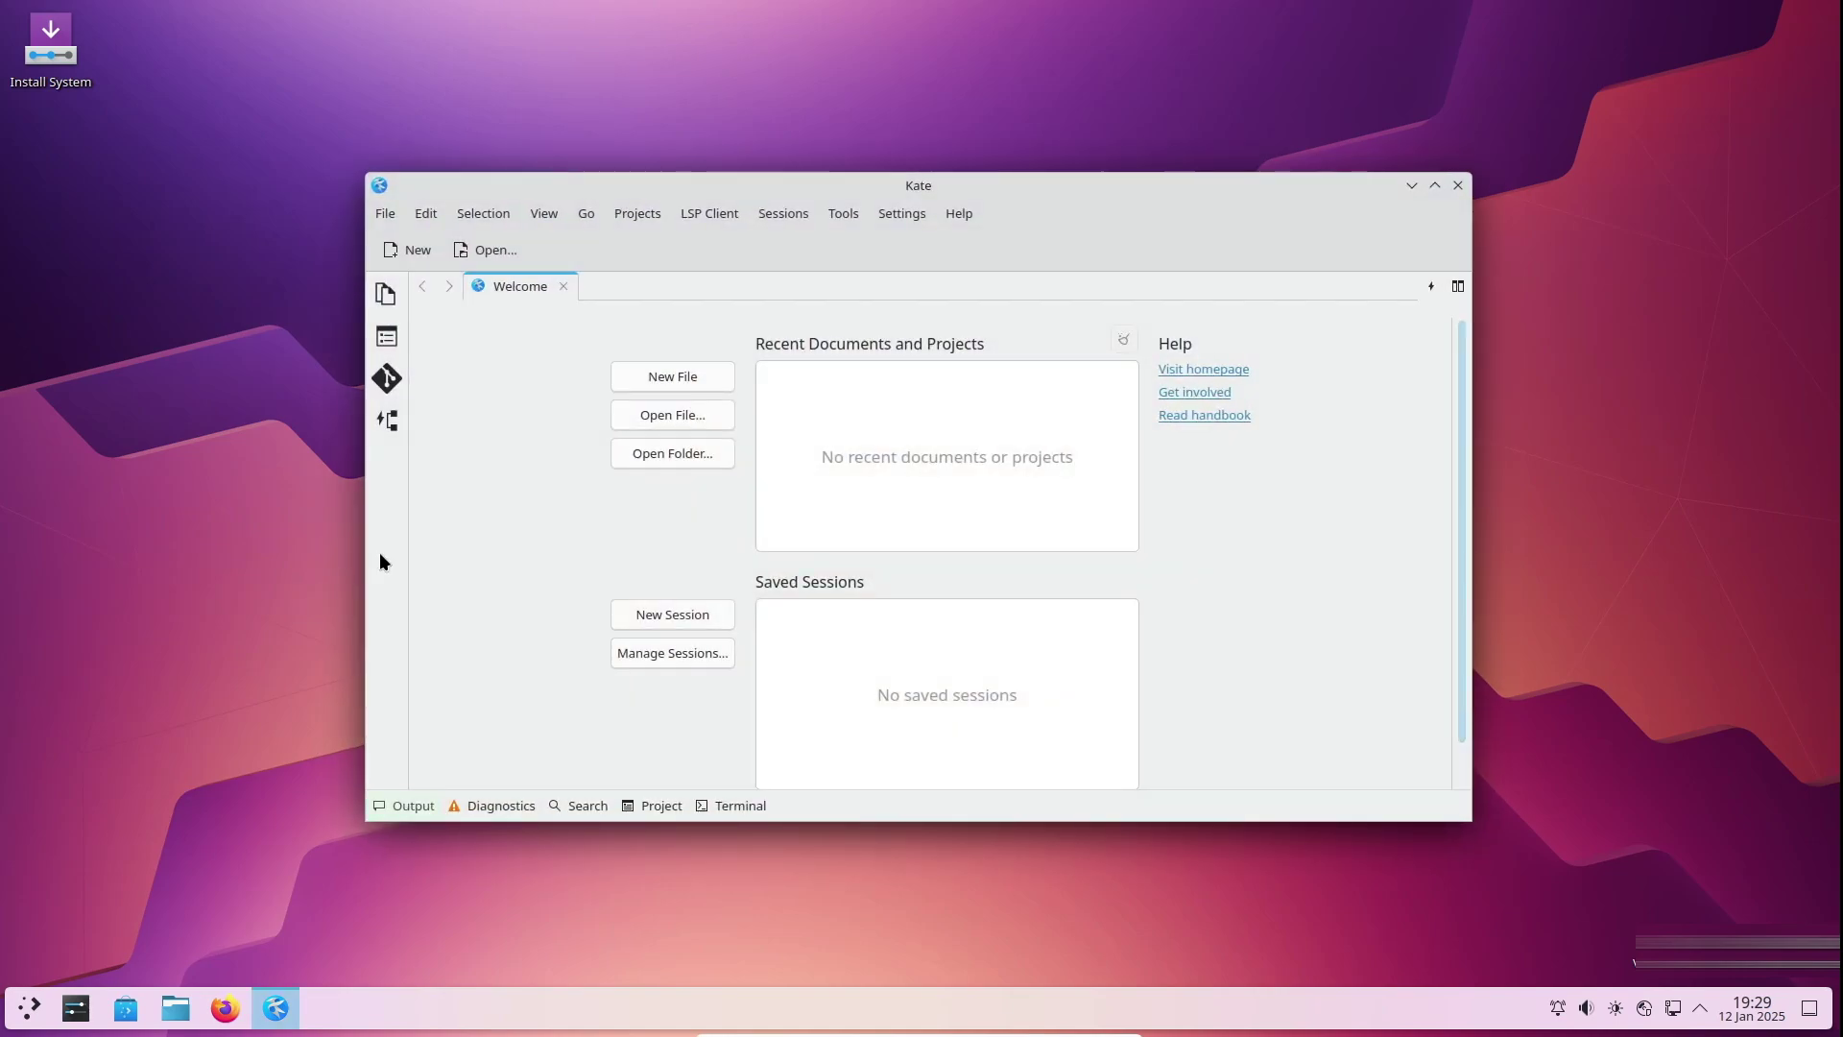
click(959, 214)
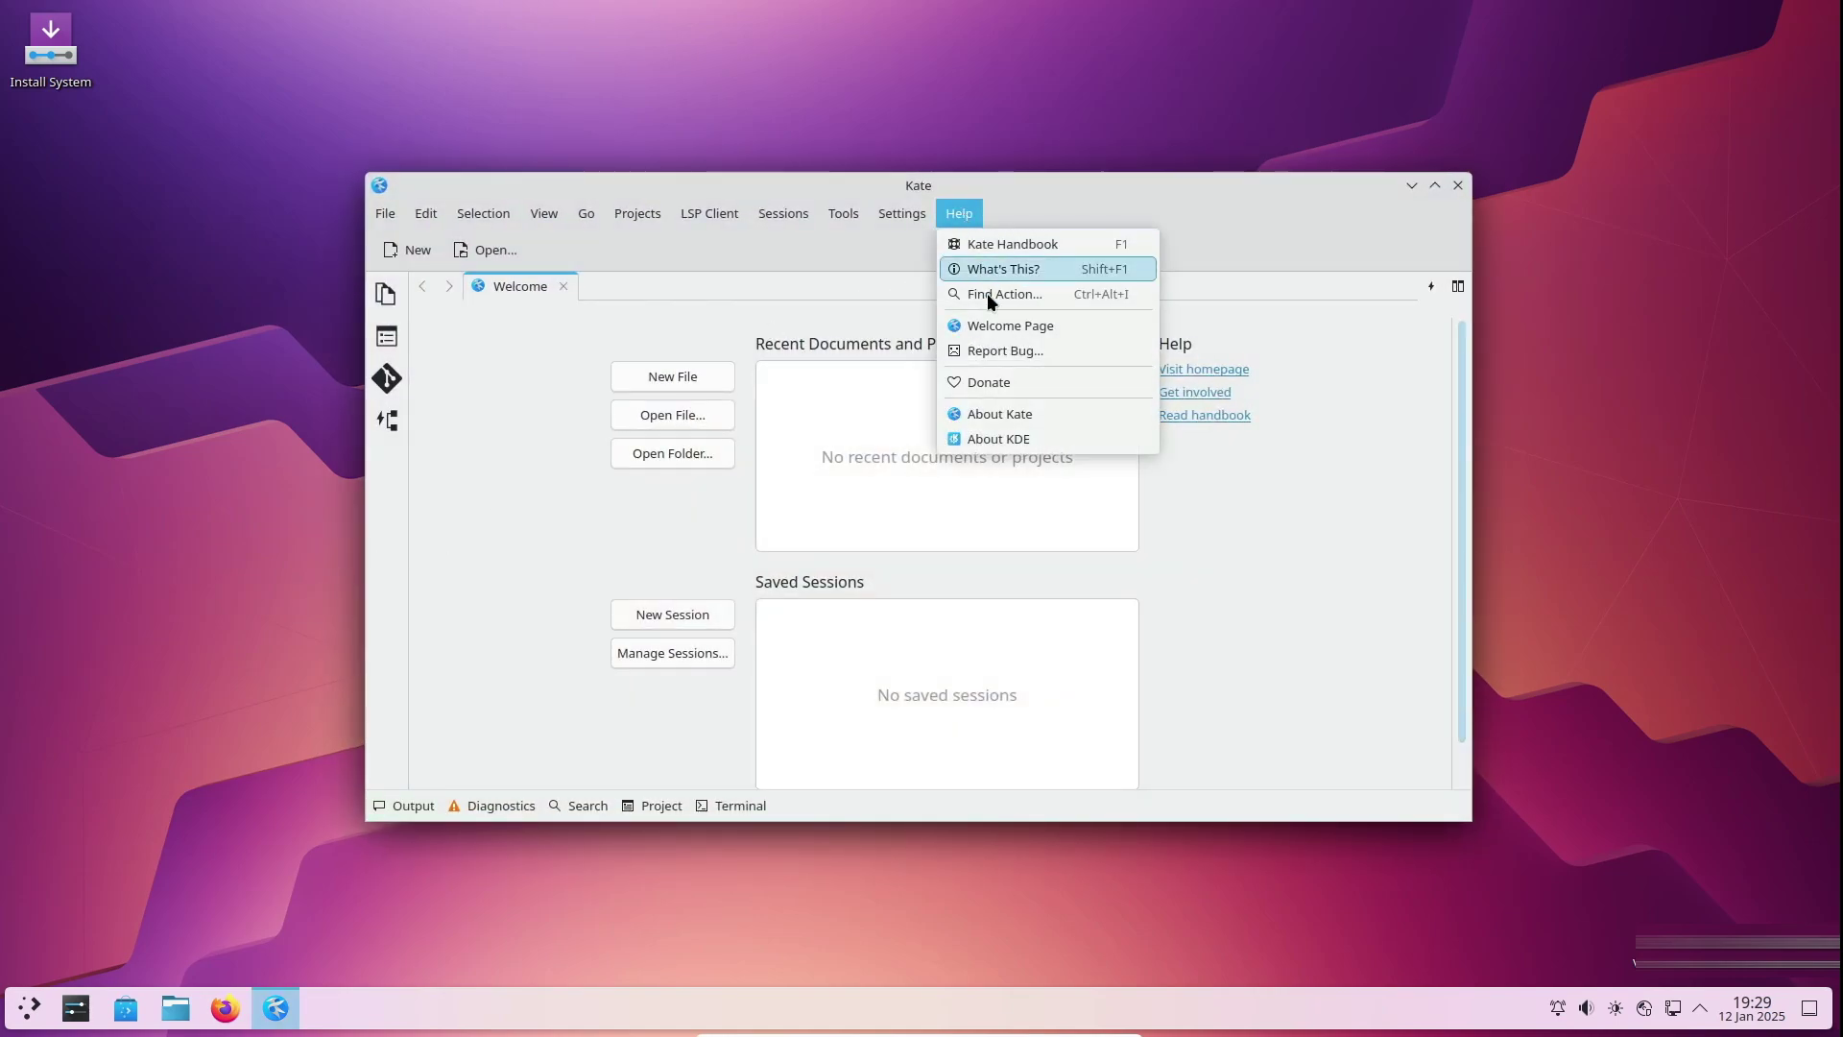
click(1006, 414)
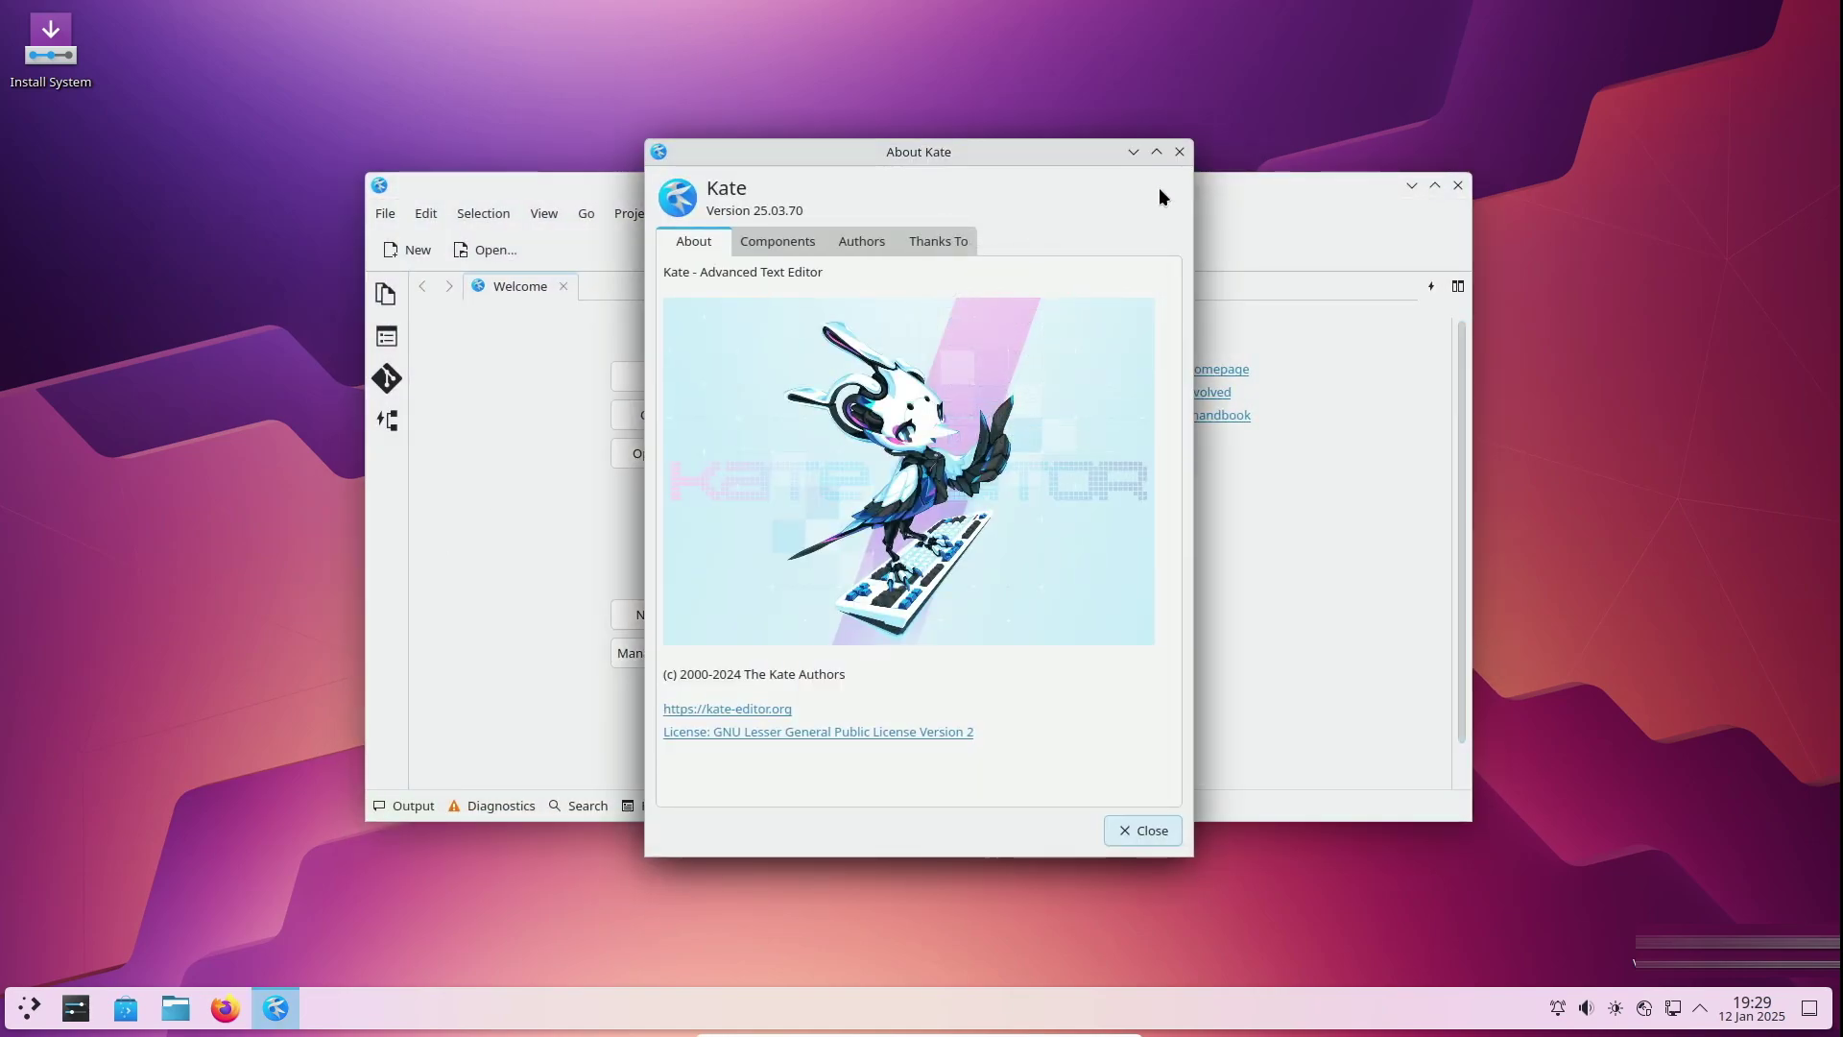
click(1180, 152)
click(1457, 184)
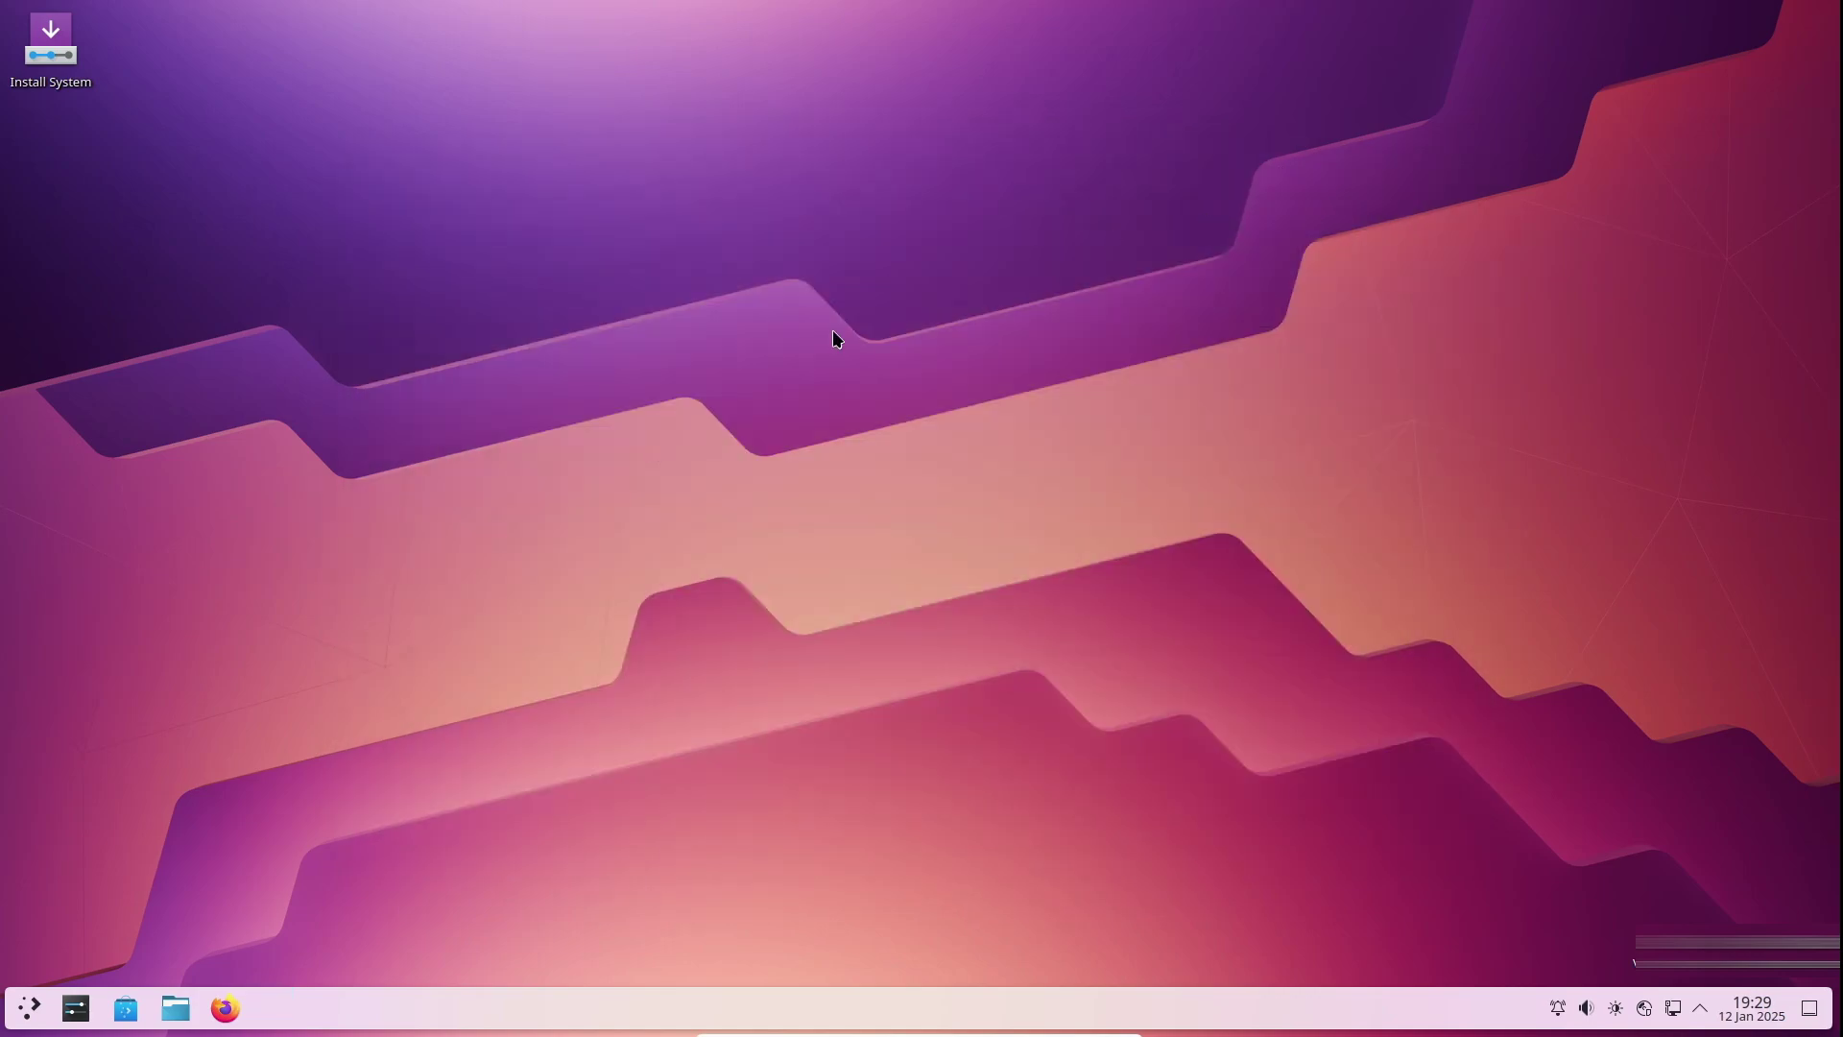
Open Desktop Settings from the desktop context menu and reposition the window.
right_click(352, 425)
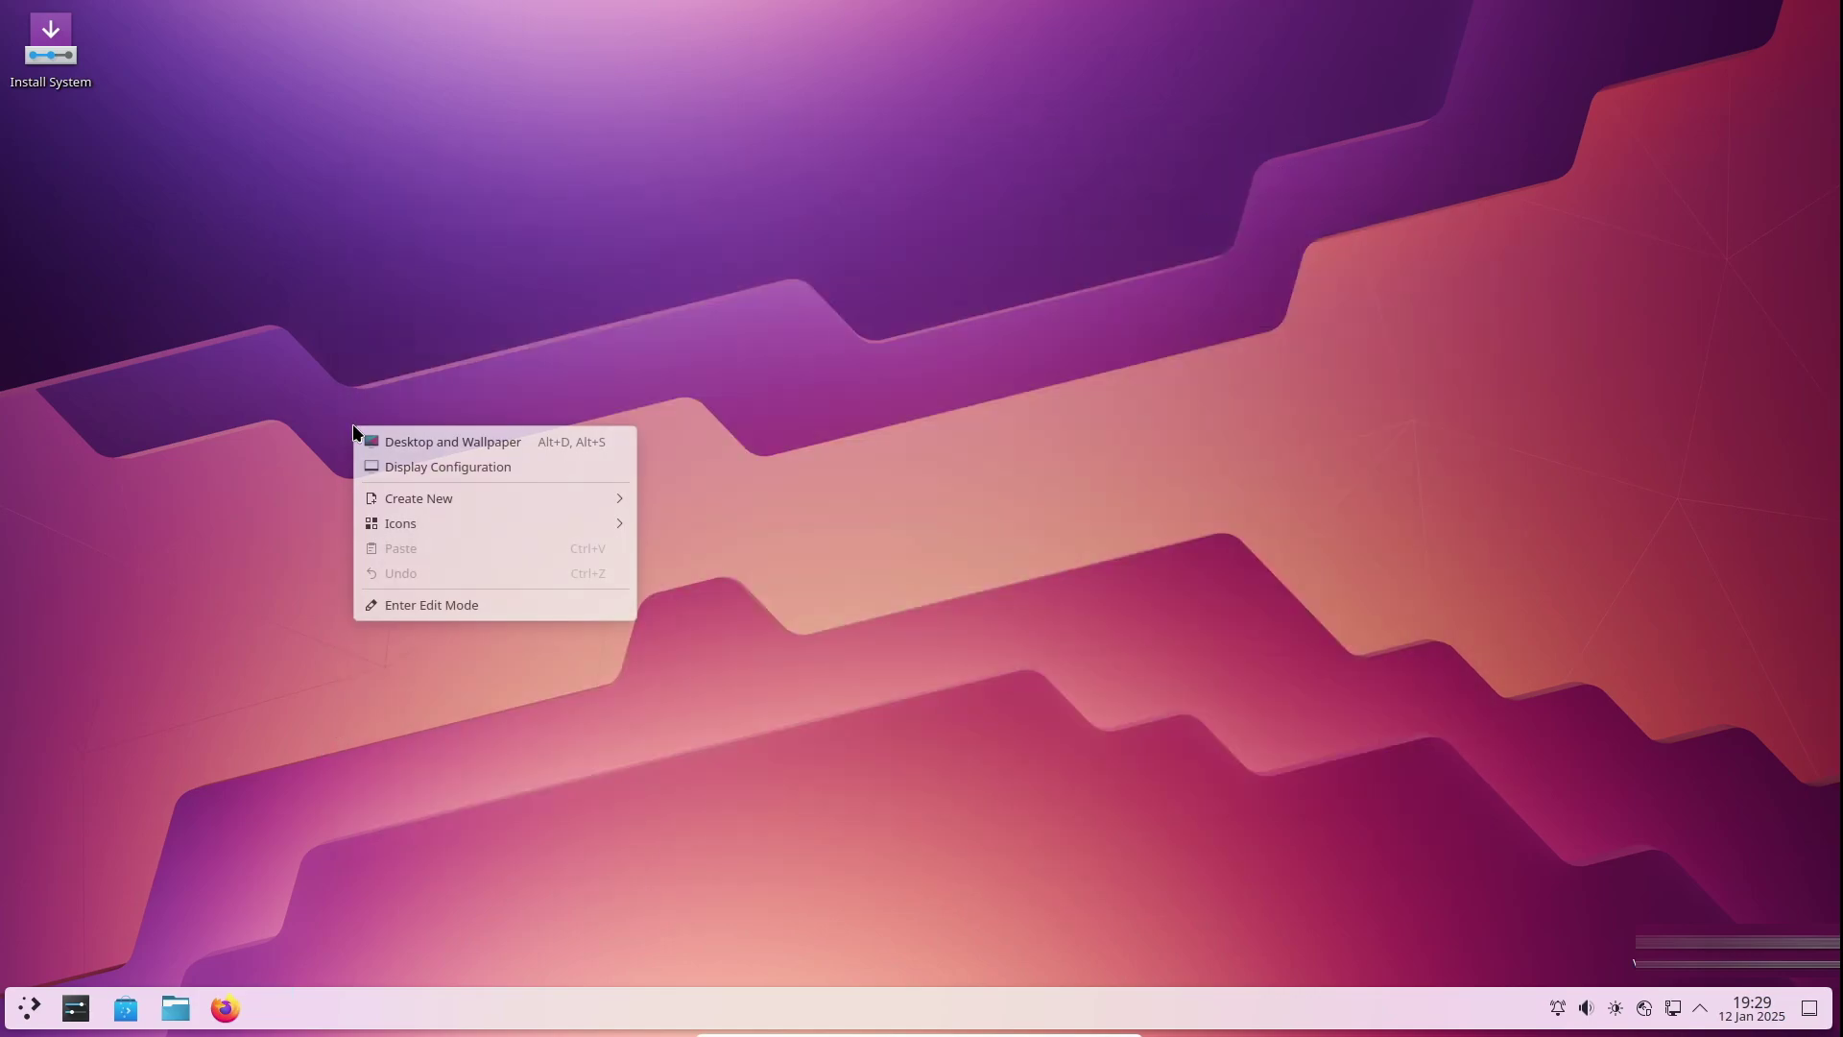
click(417, 441)
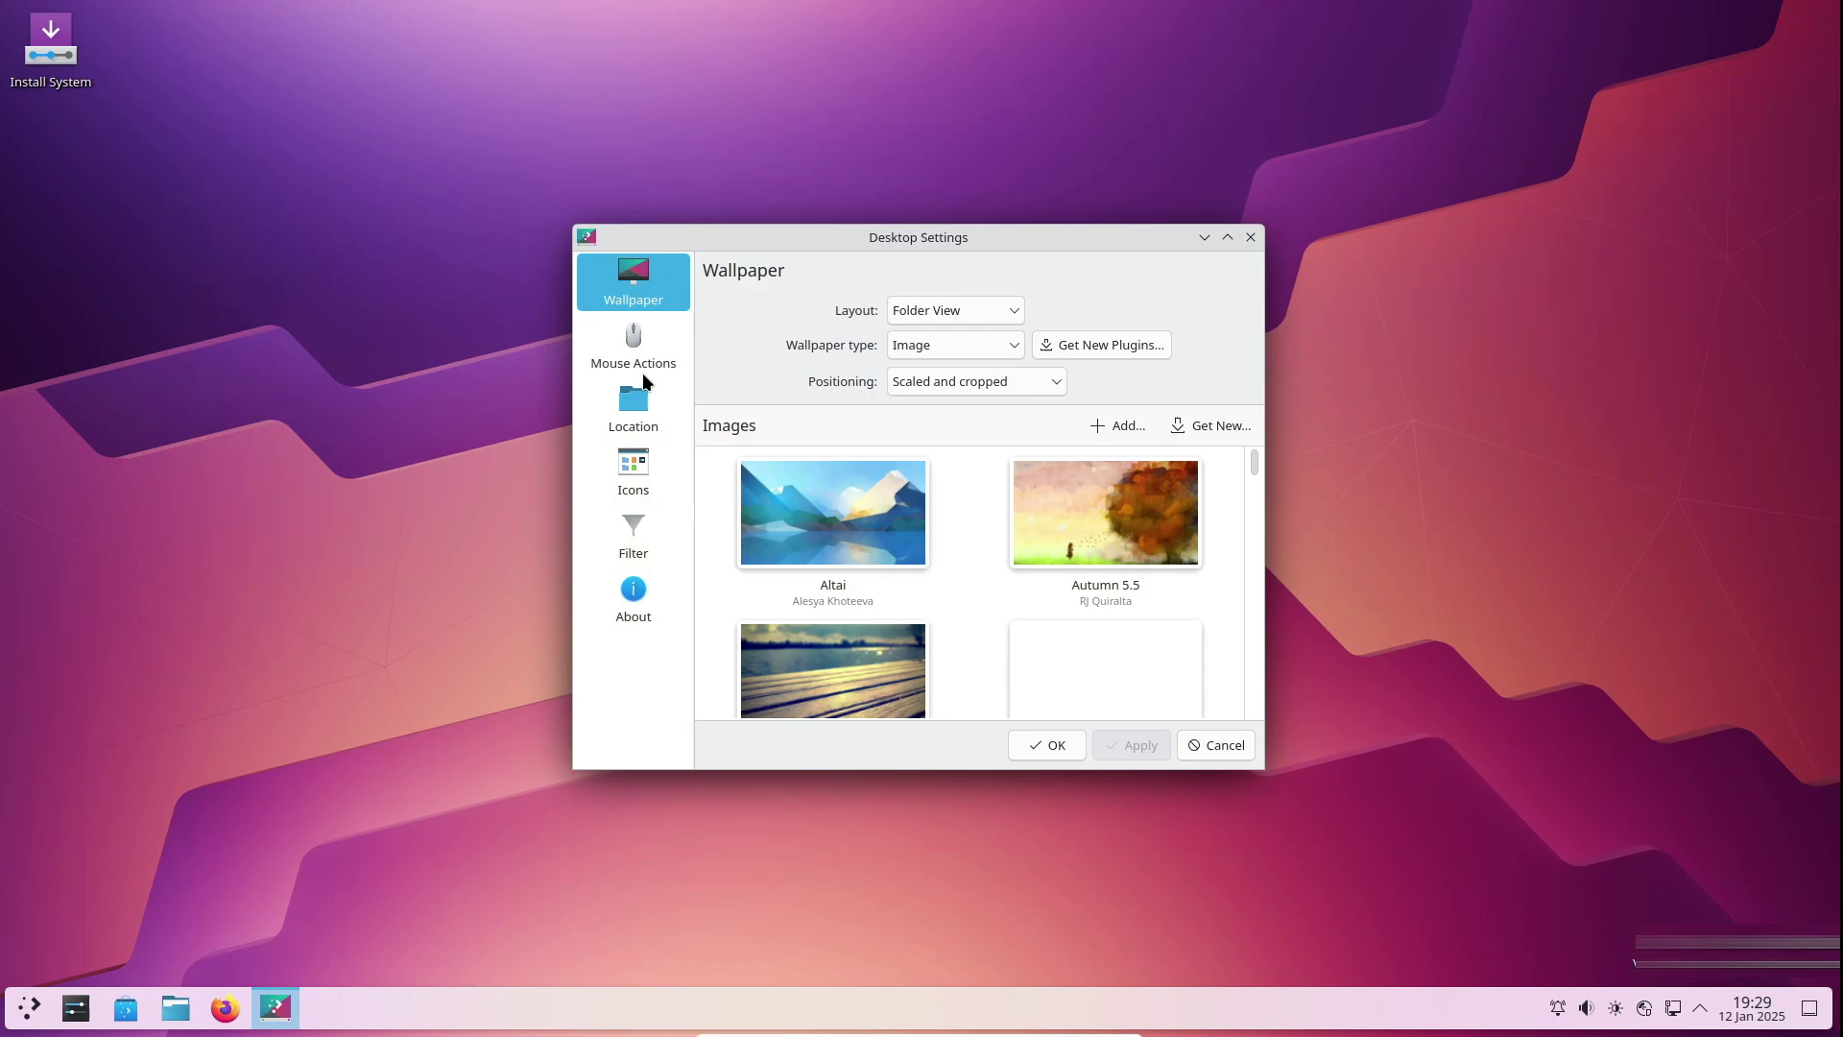
drag(815, 246, 630, 161)
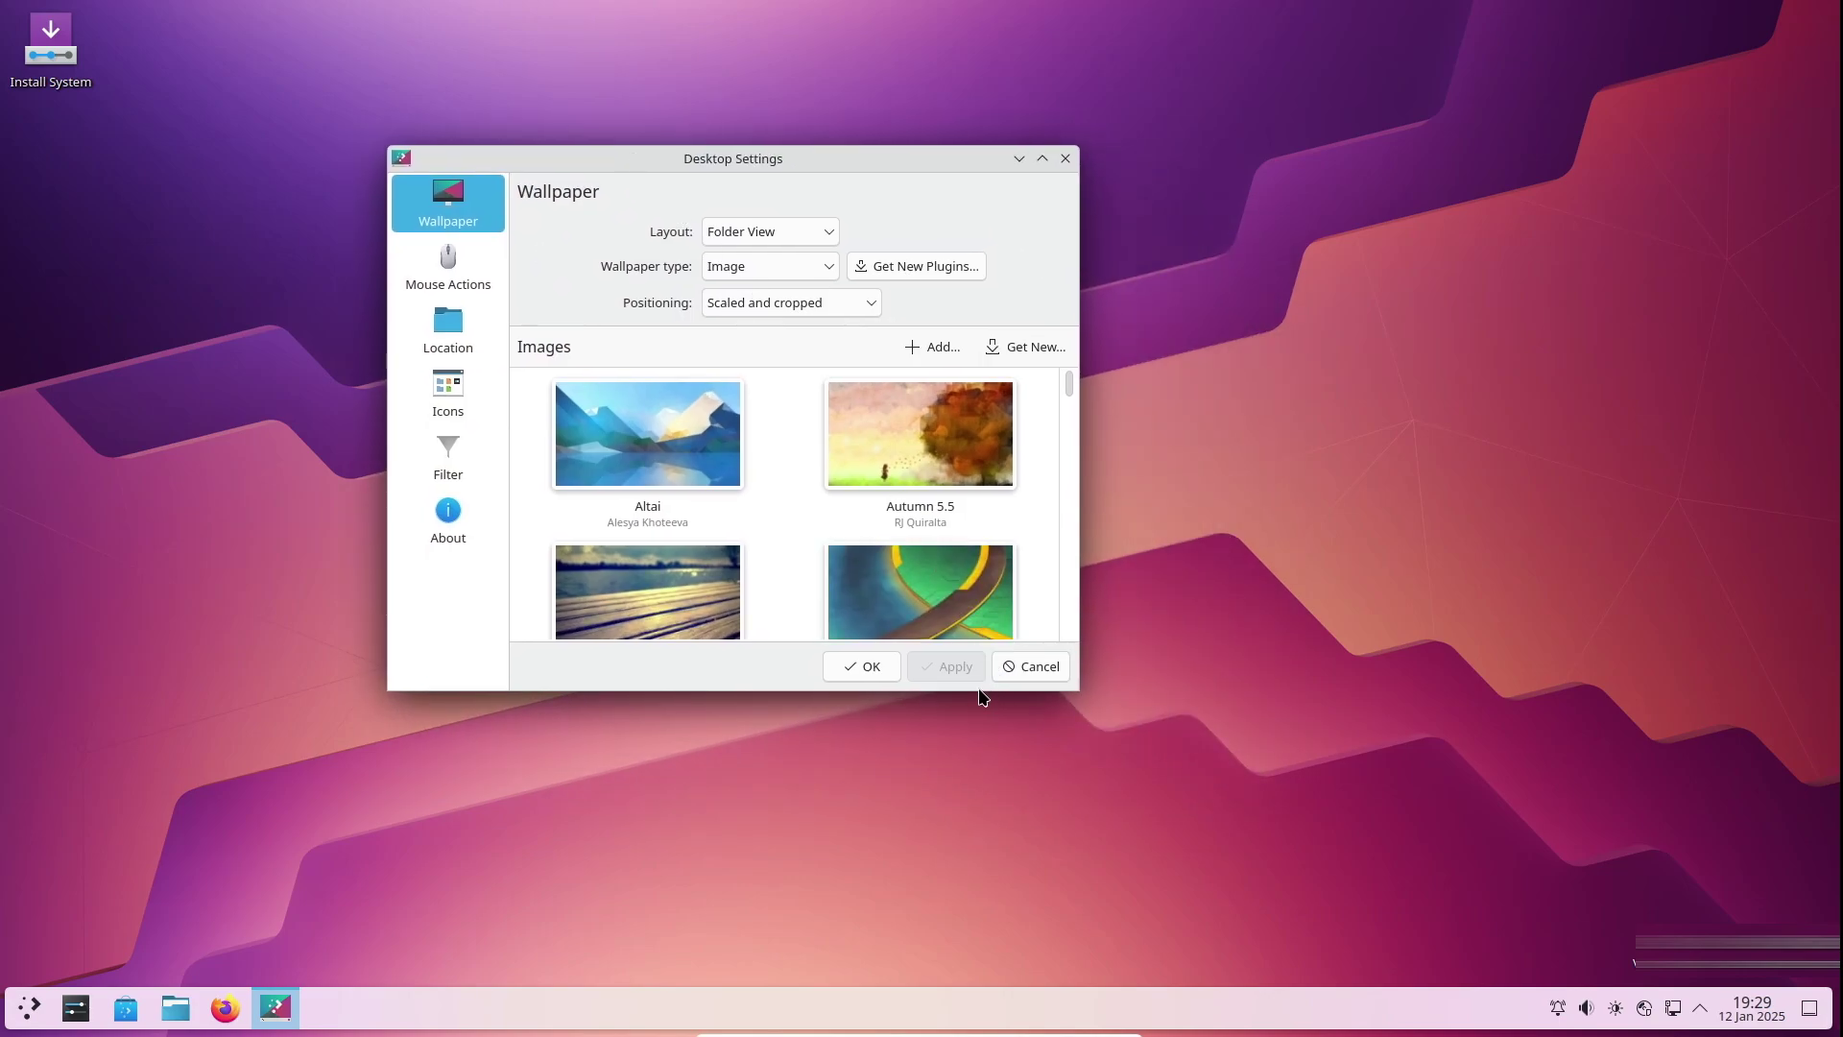
drag(971, 691, 963, 867)
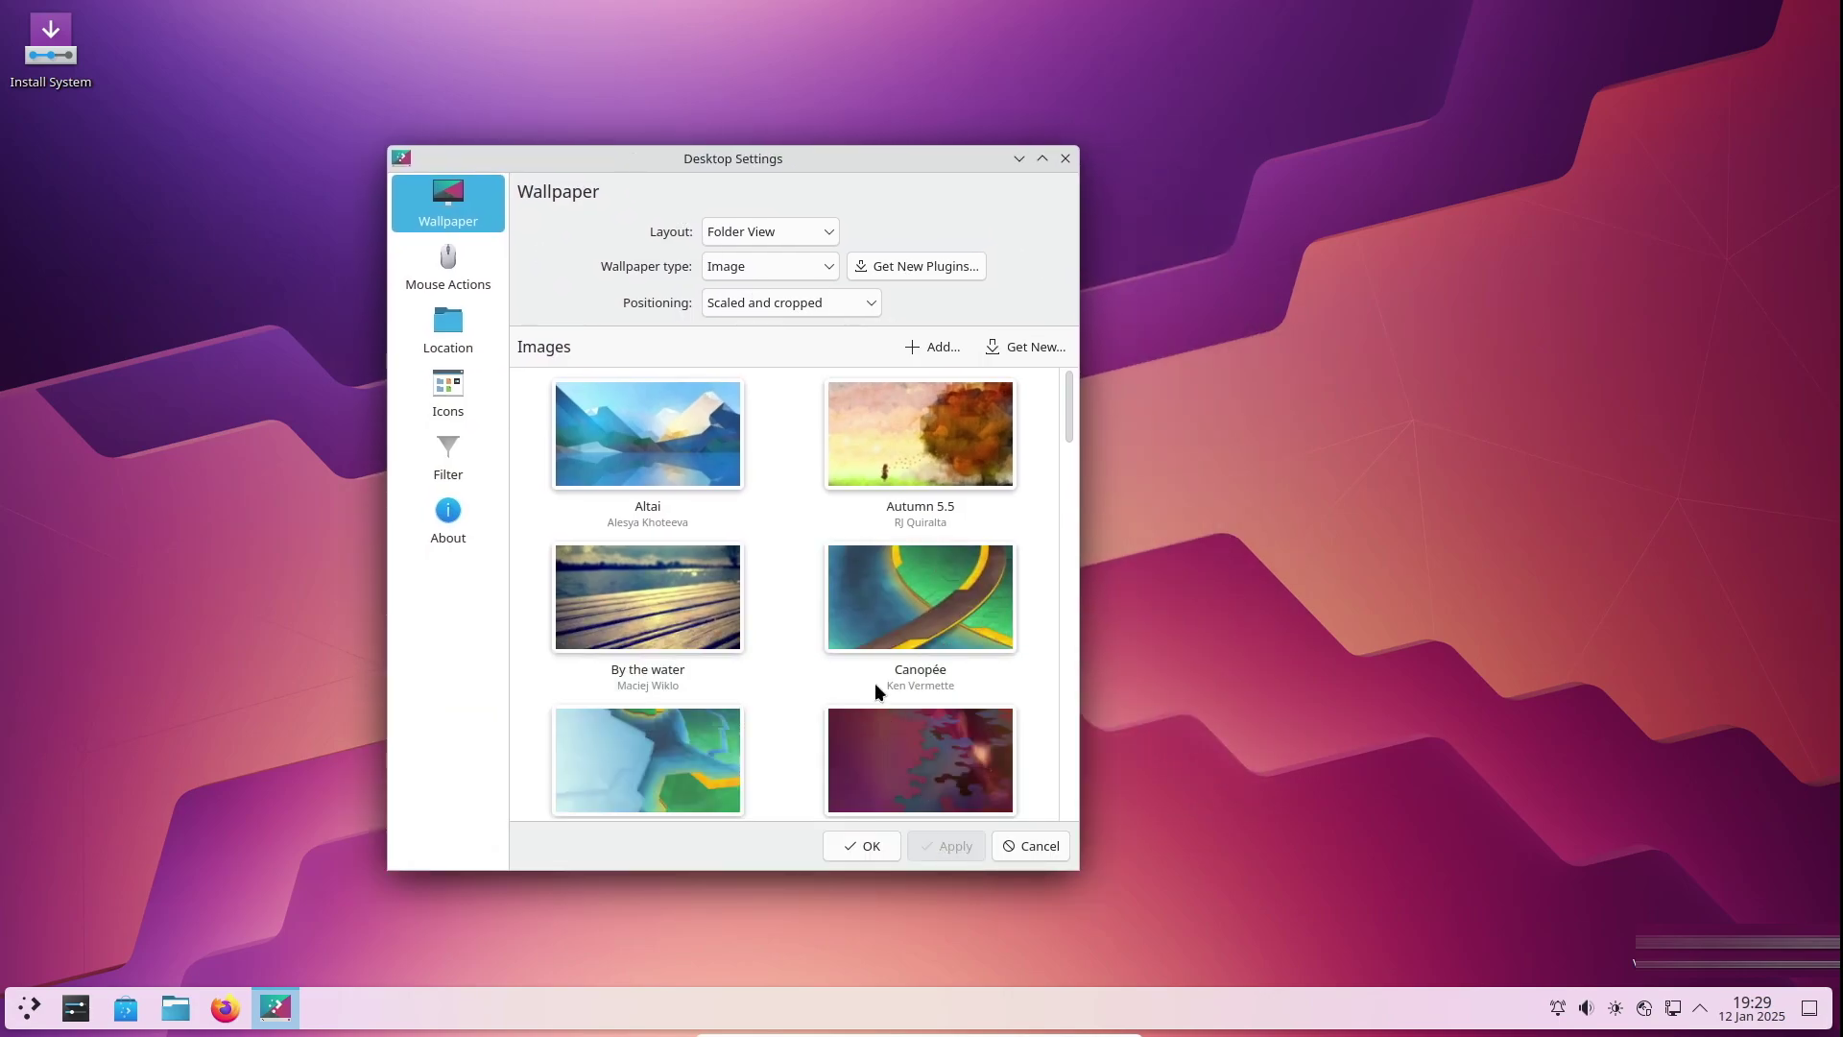
Preview the Cluster, Cold Ripple, Colorful Cups, Honeywave and Nuvole wallpapers.
scroll(843, 593, down, 2)
scroll(842, 593, down, 5)
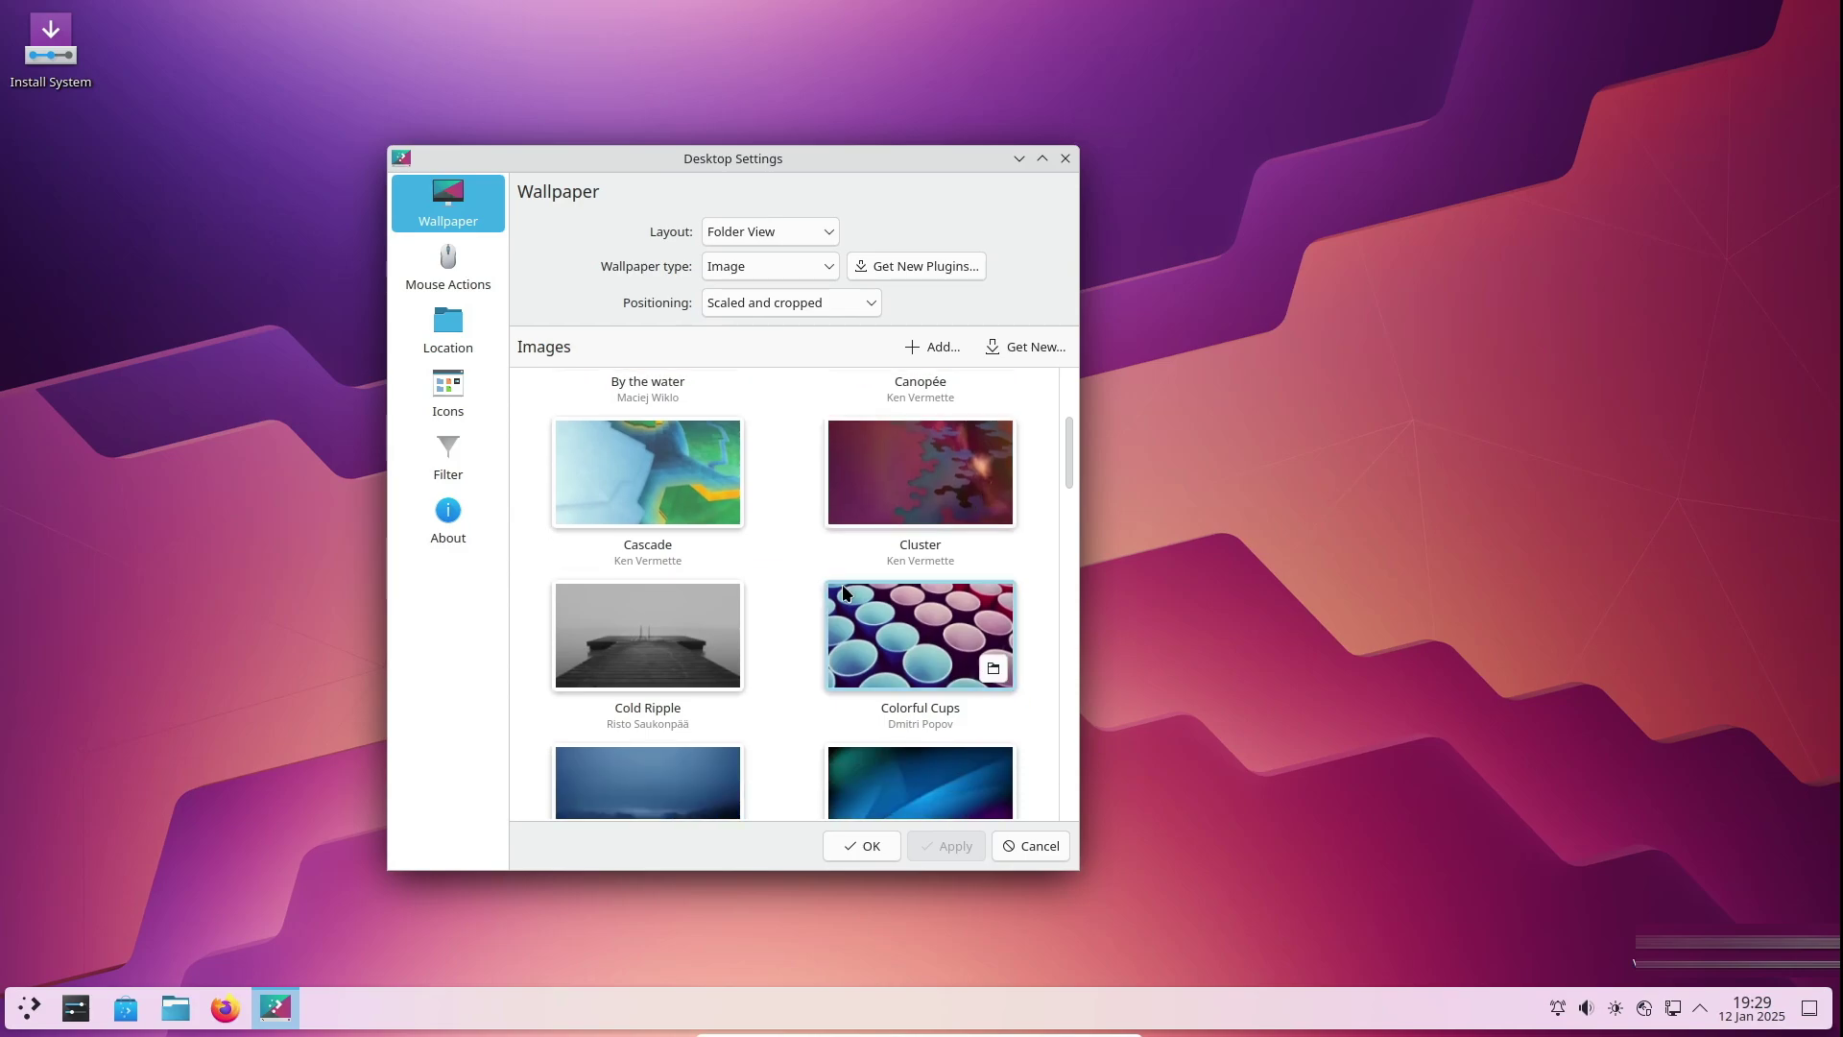
click(881, 494)
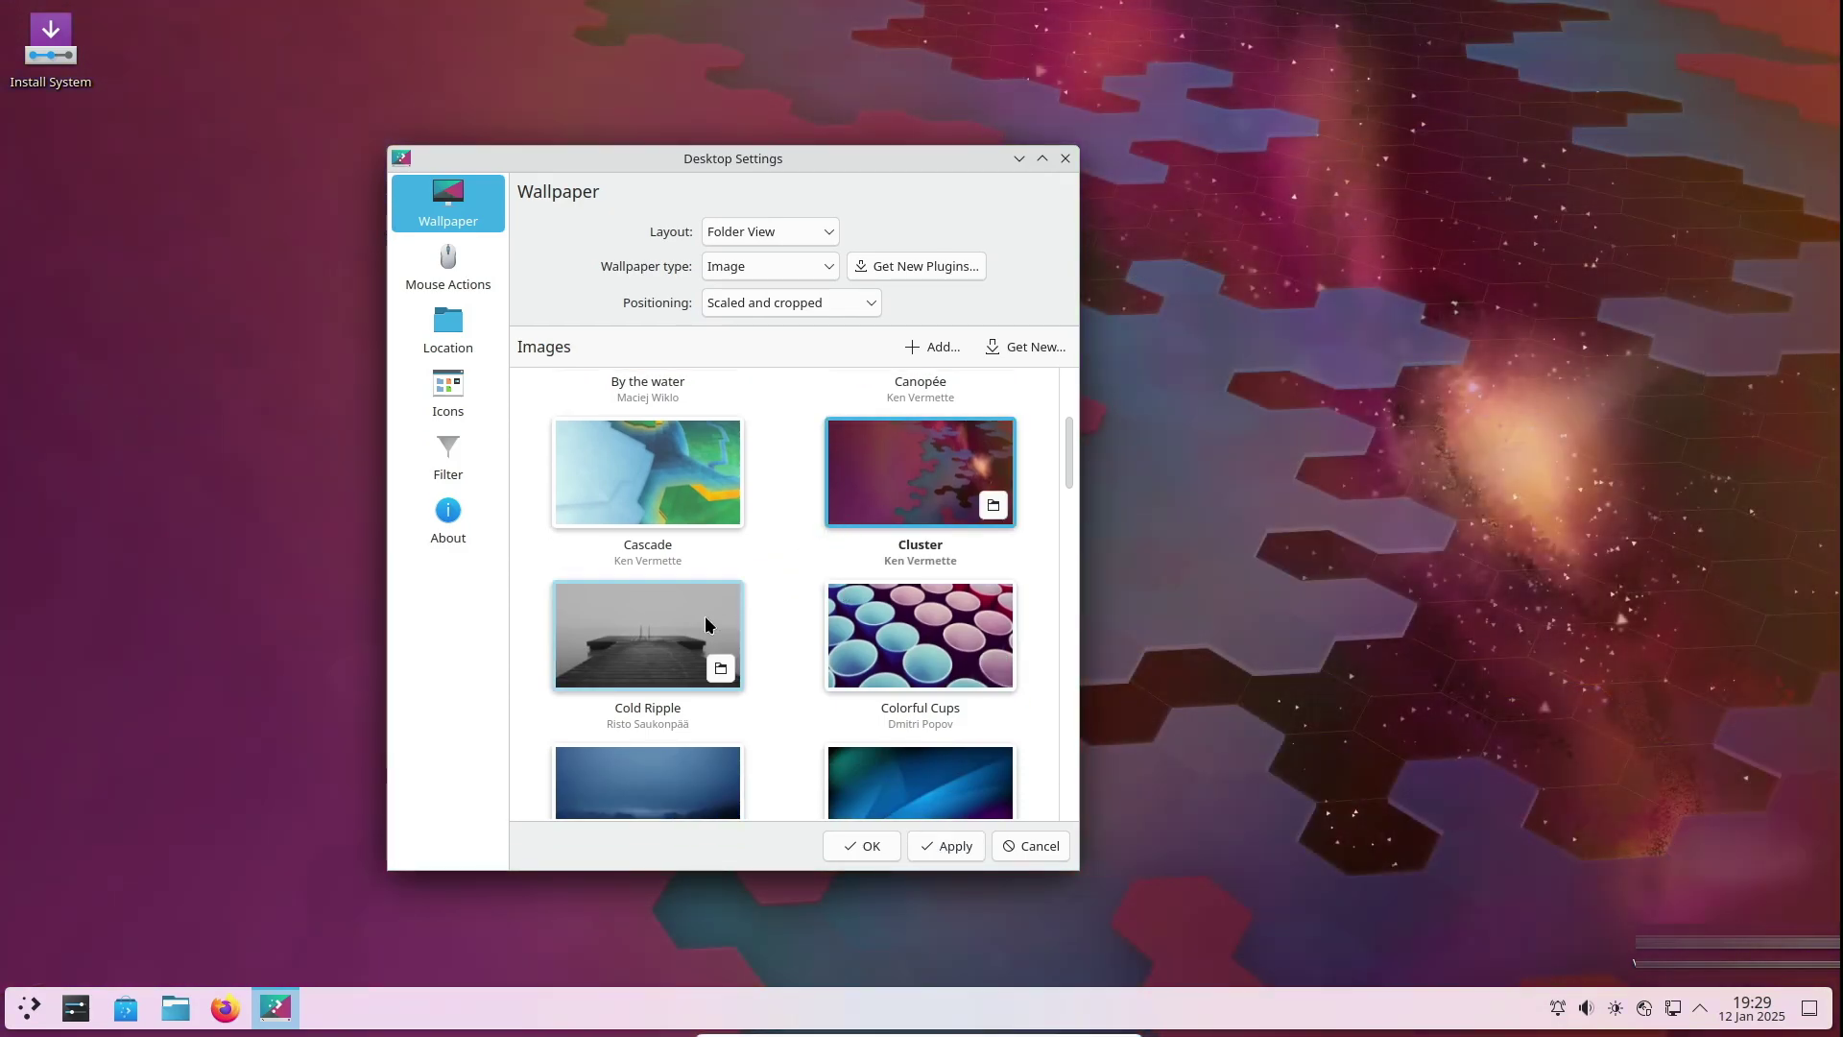
click(735, 625)
click(858, 635)
scroll(862, 633, down, 6)
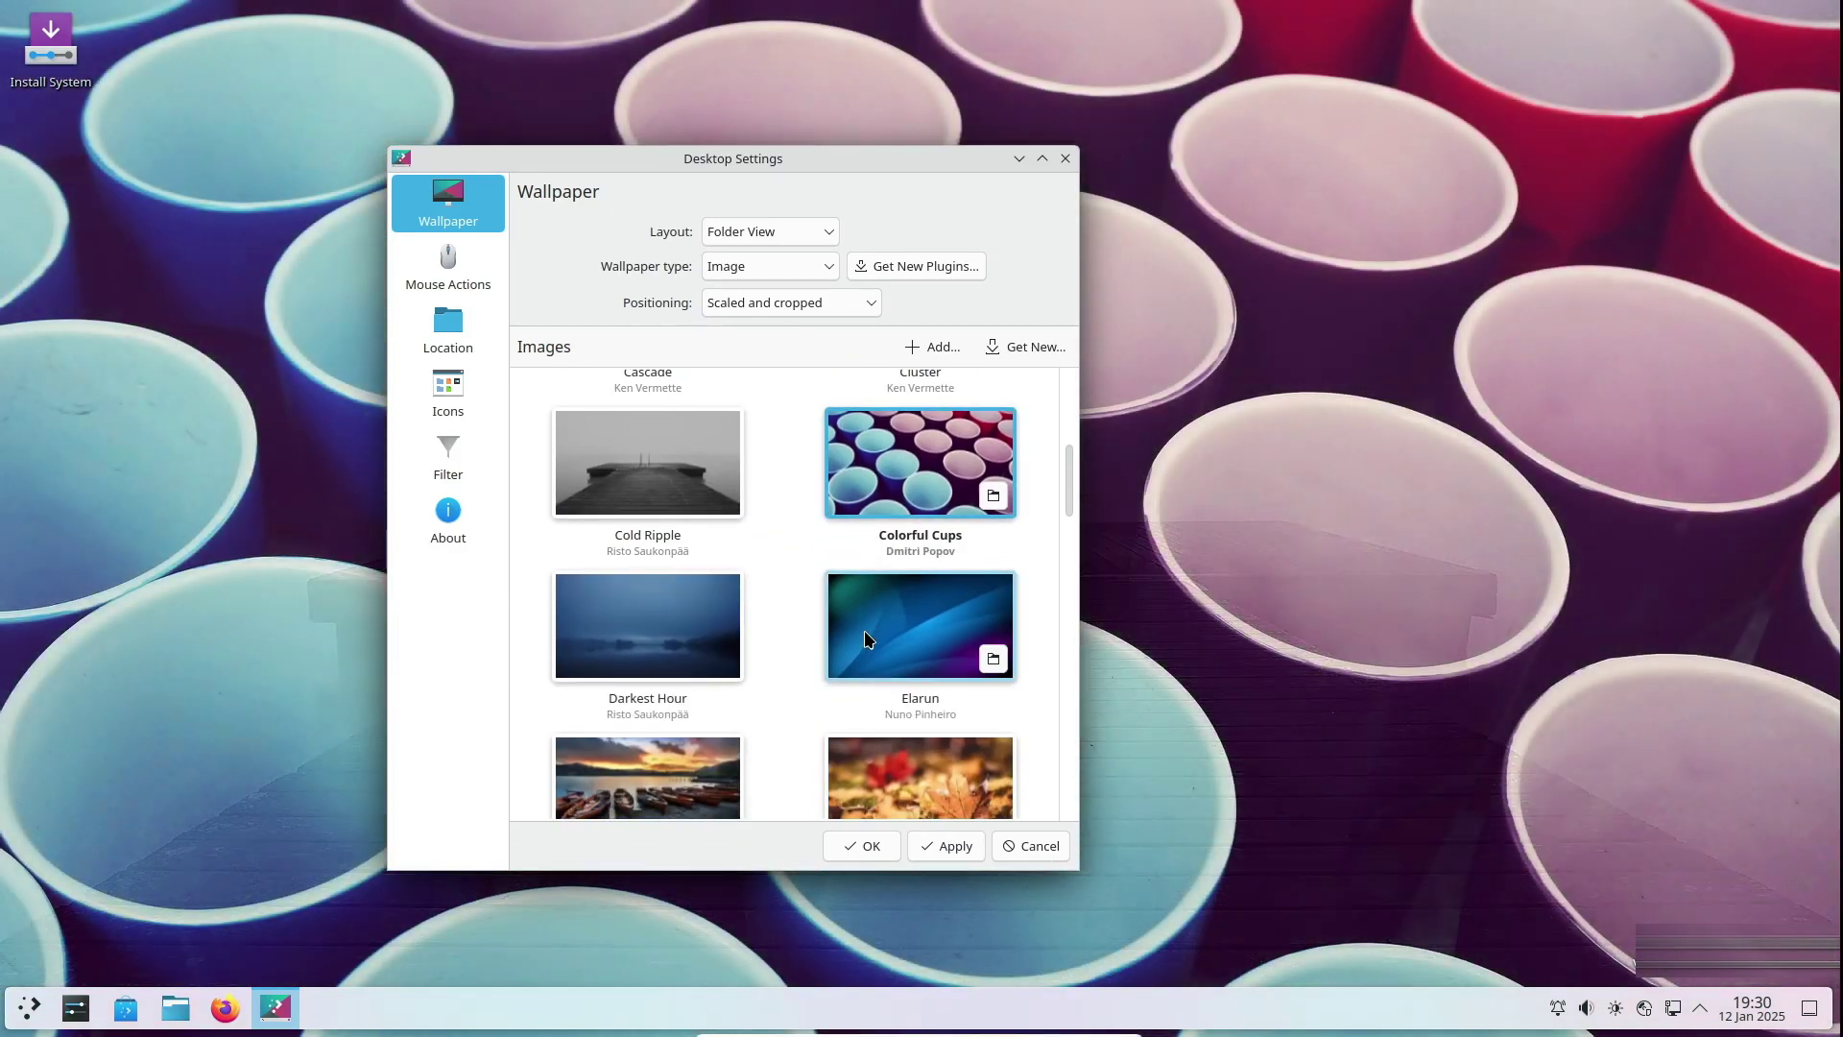
scroll(864, 629, down, 8)
click(871, 606)
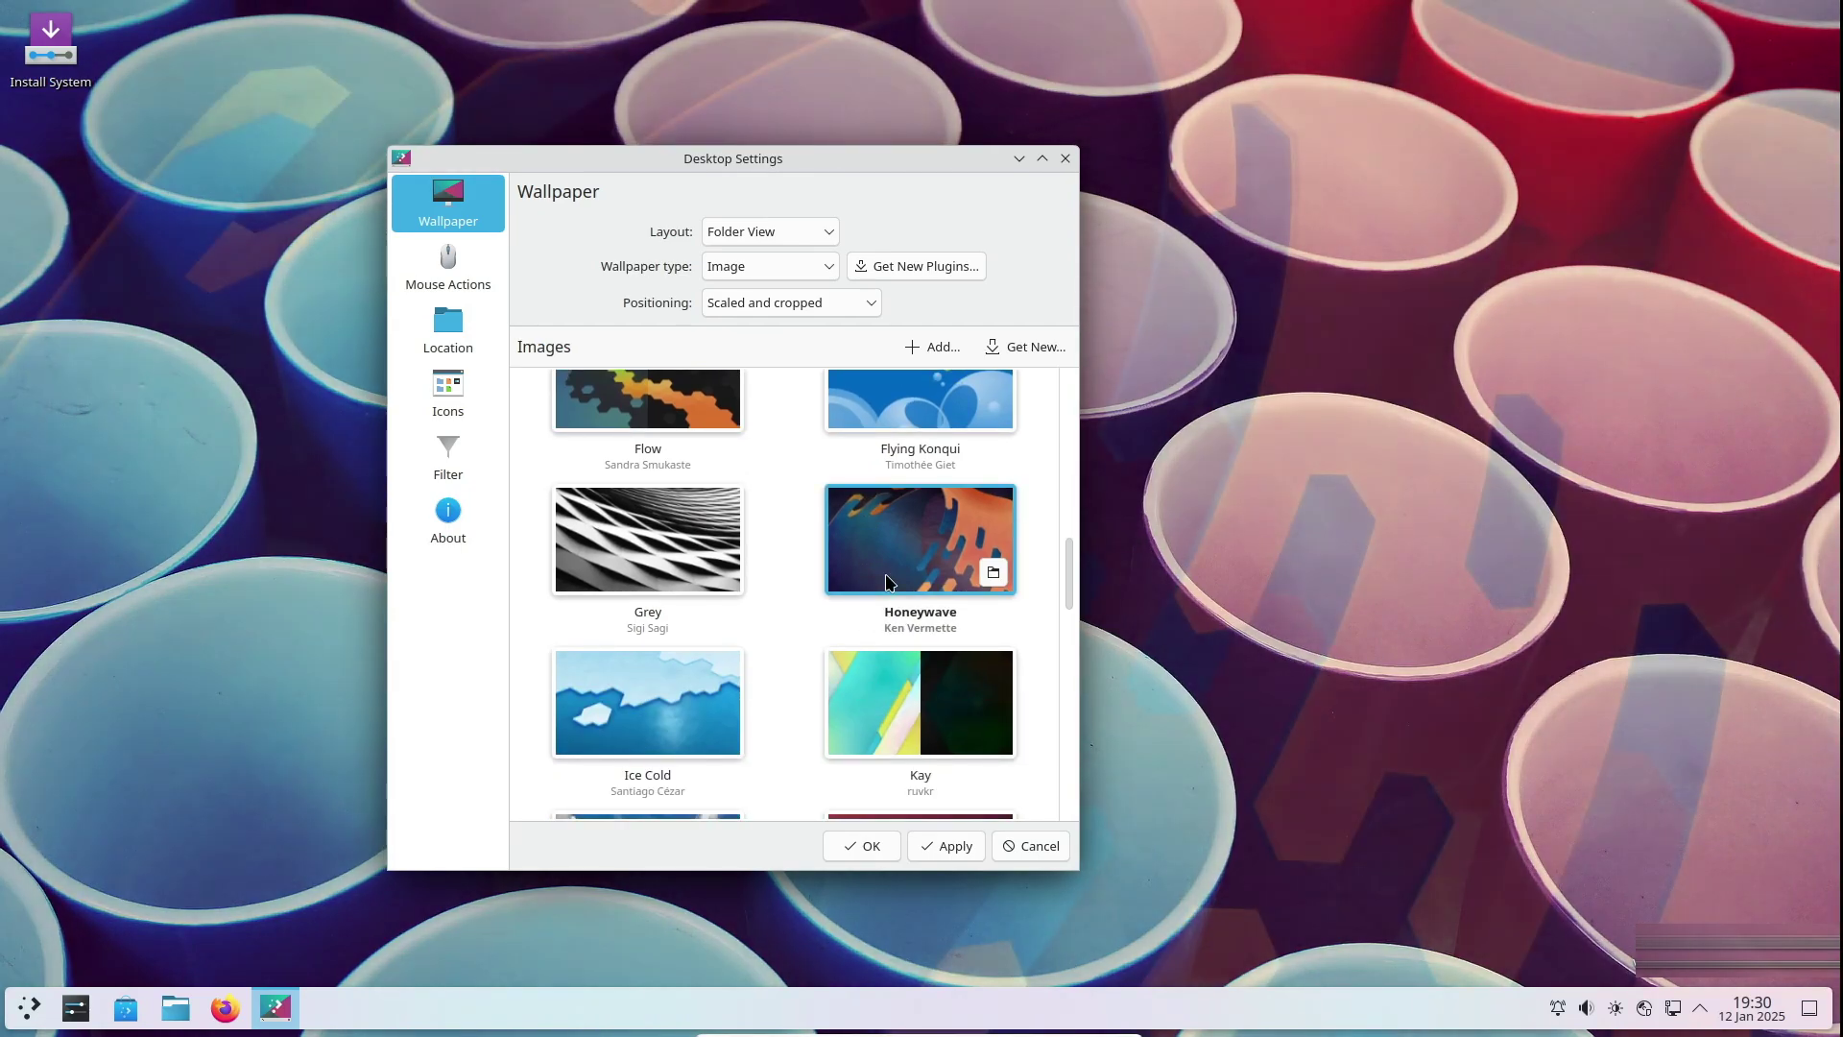
scroll(873, 600, down, 4)
scroll(886, 580, down, 7)
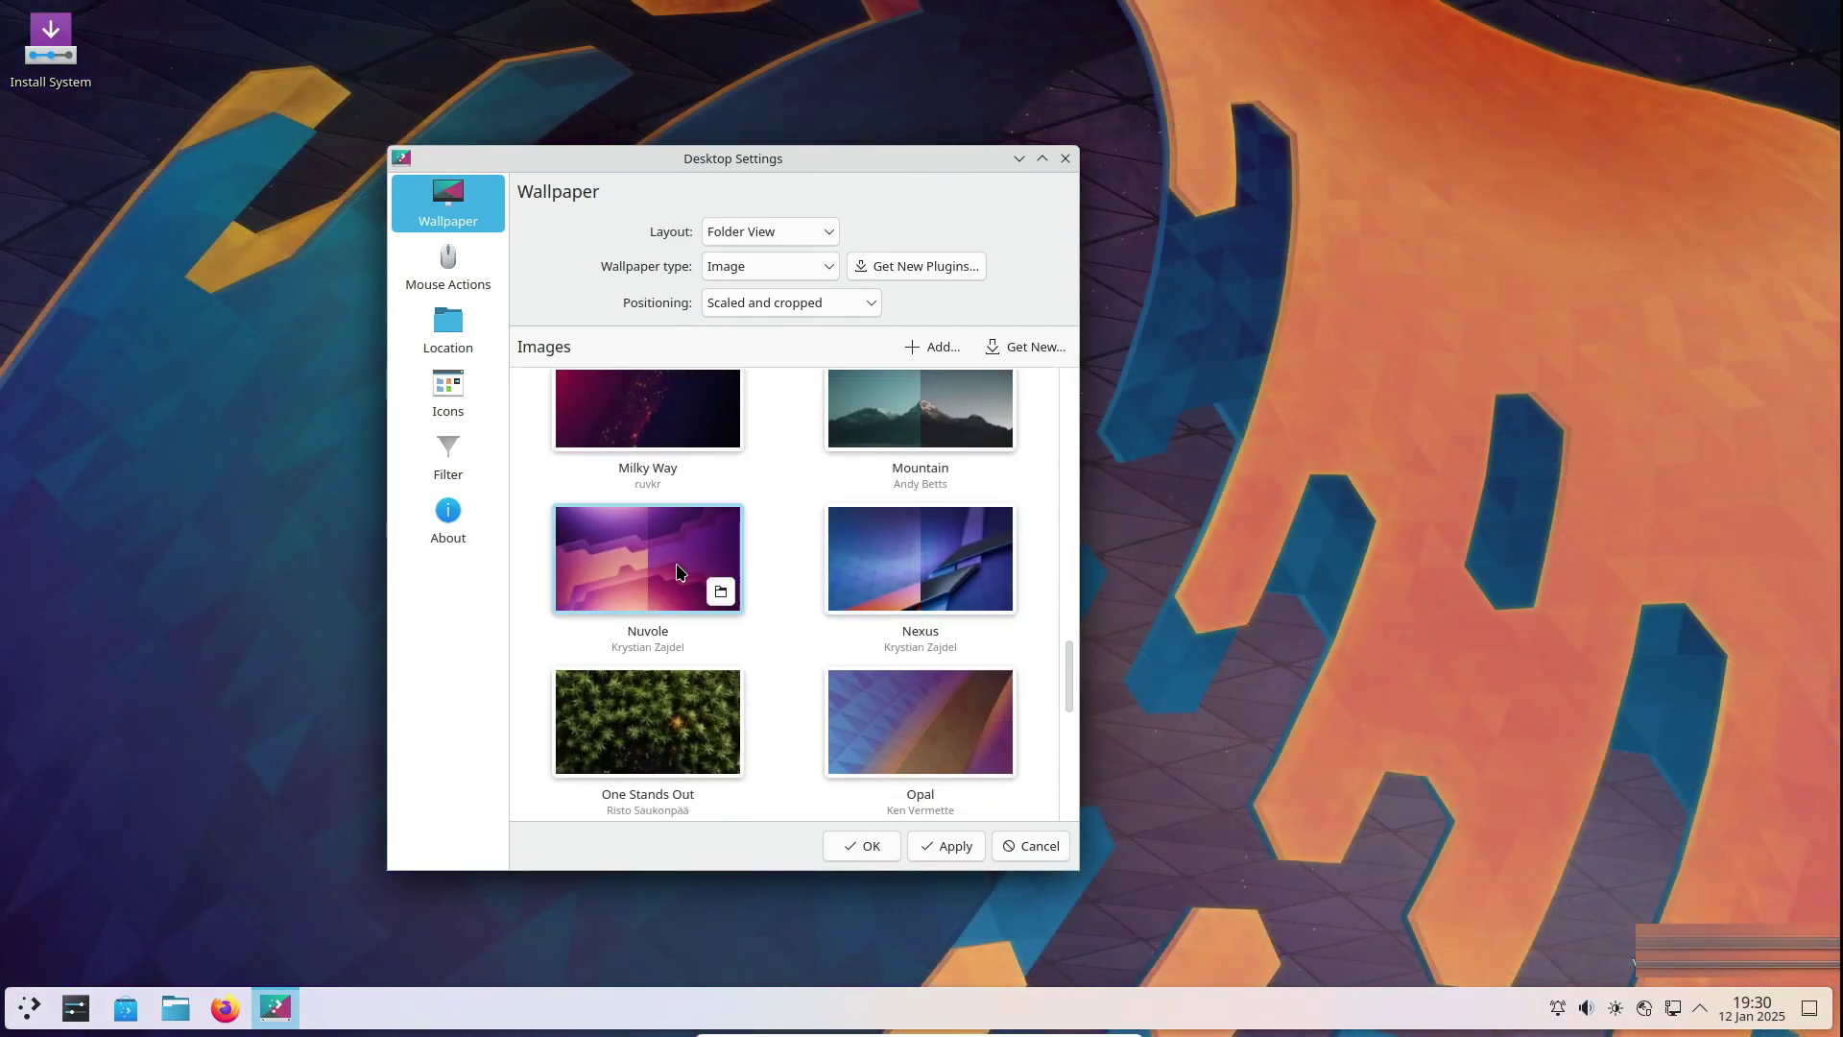
click(676, 572)
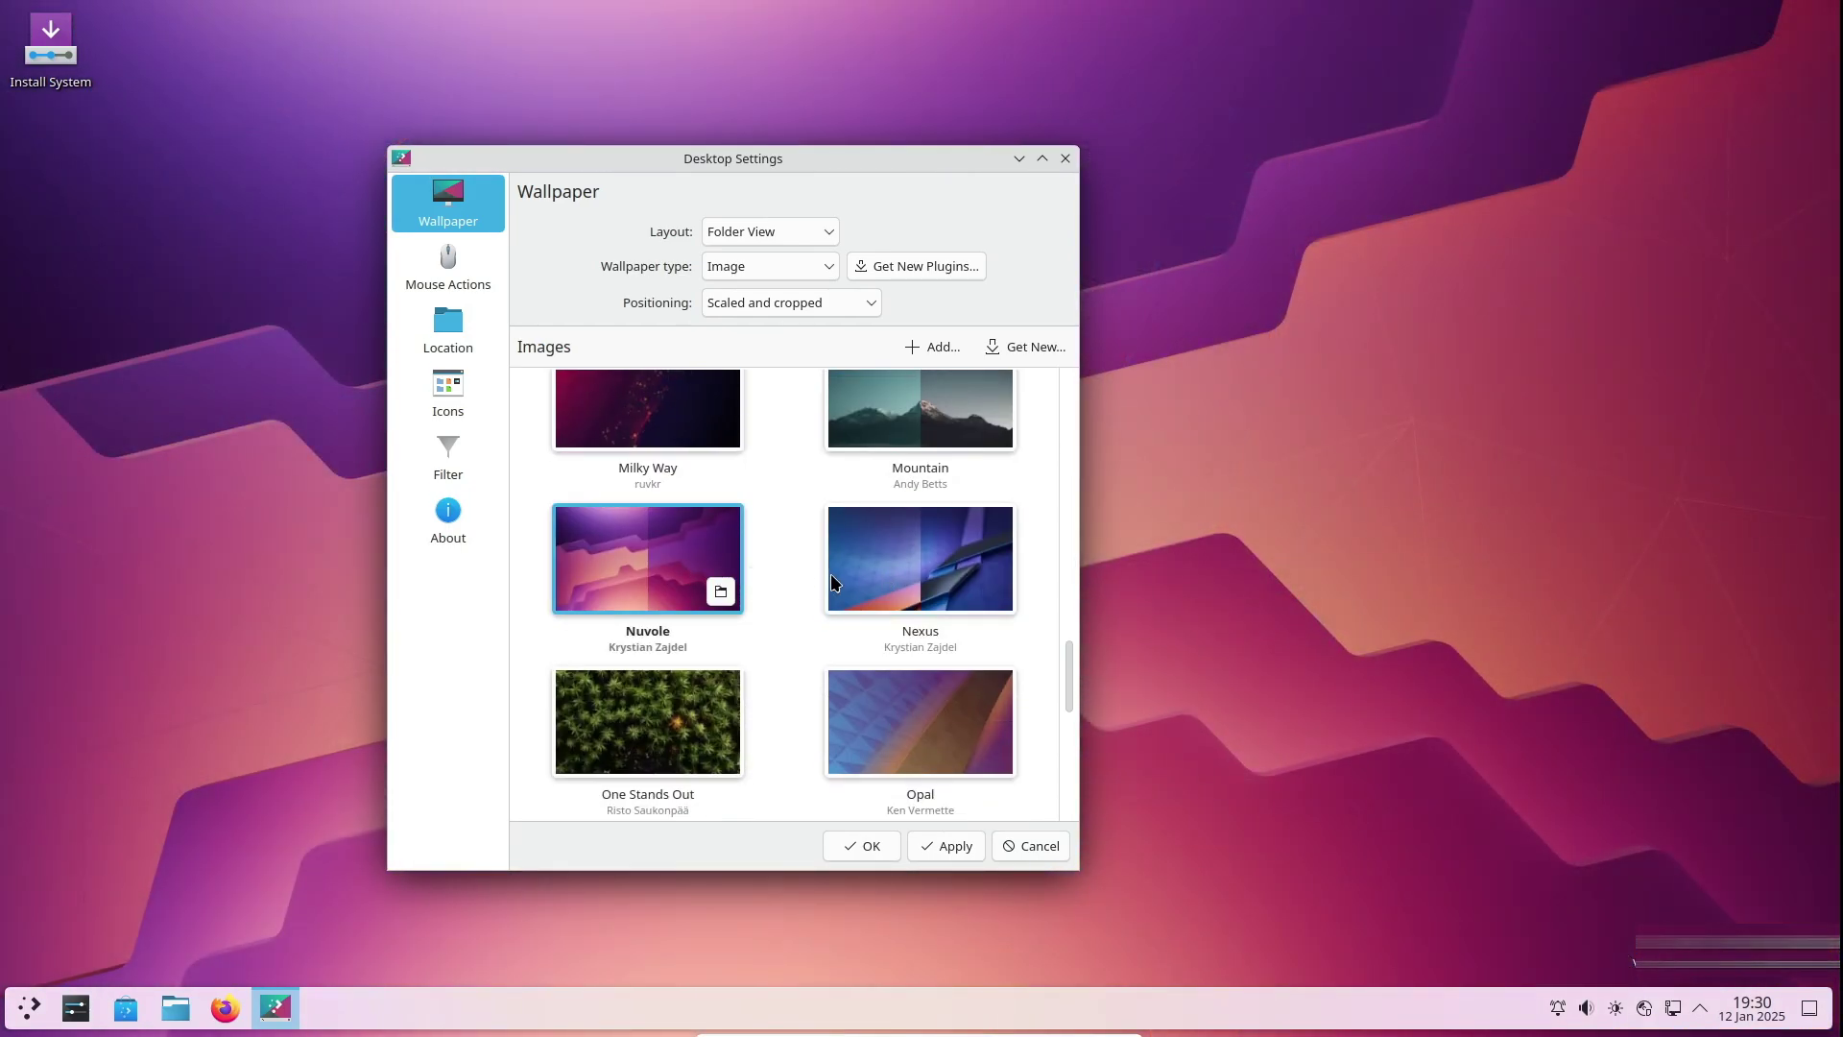
Preview the Nexus, Opal, Patak and Scarlet Tree wallpapers.
click(877, 578)
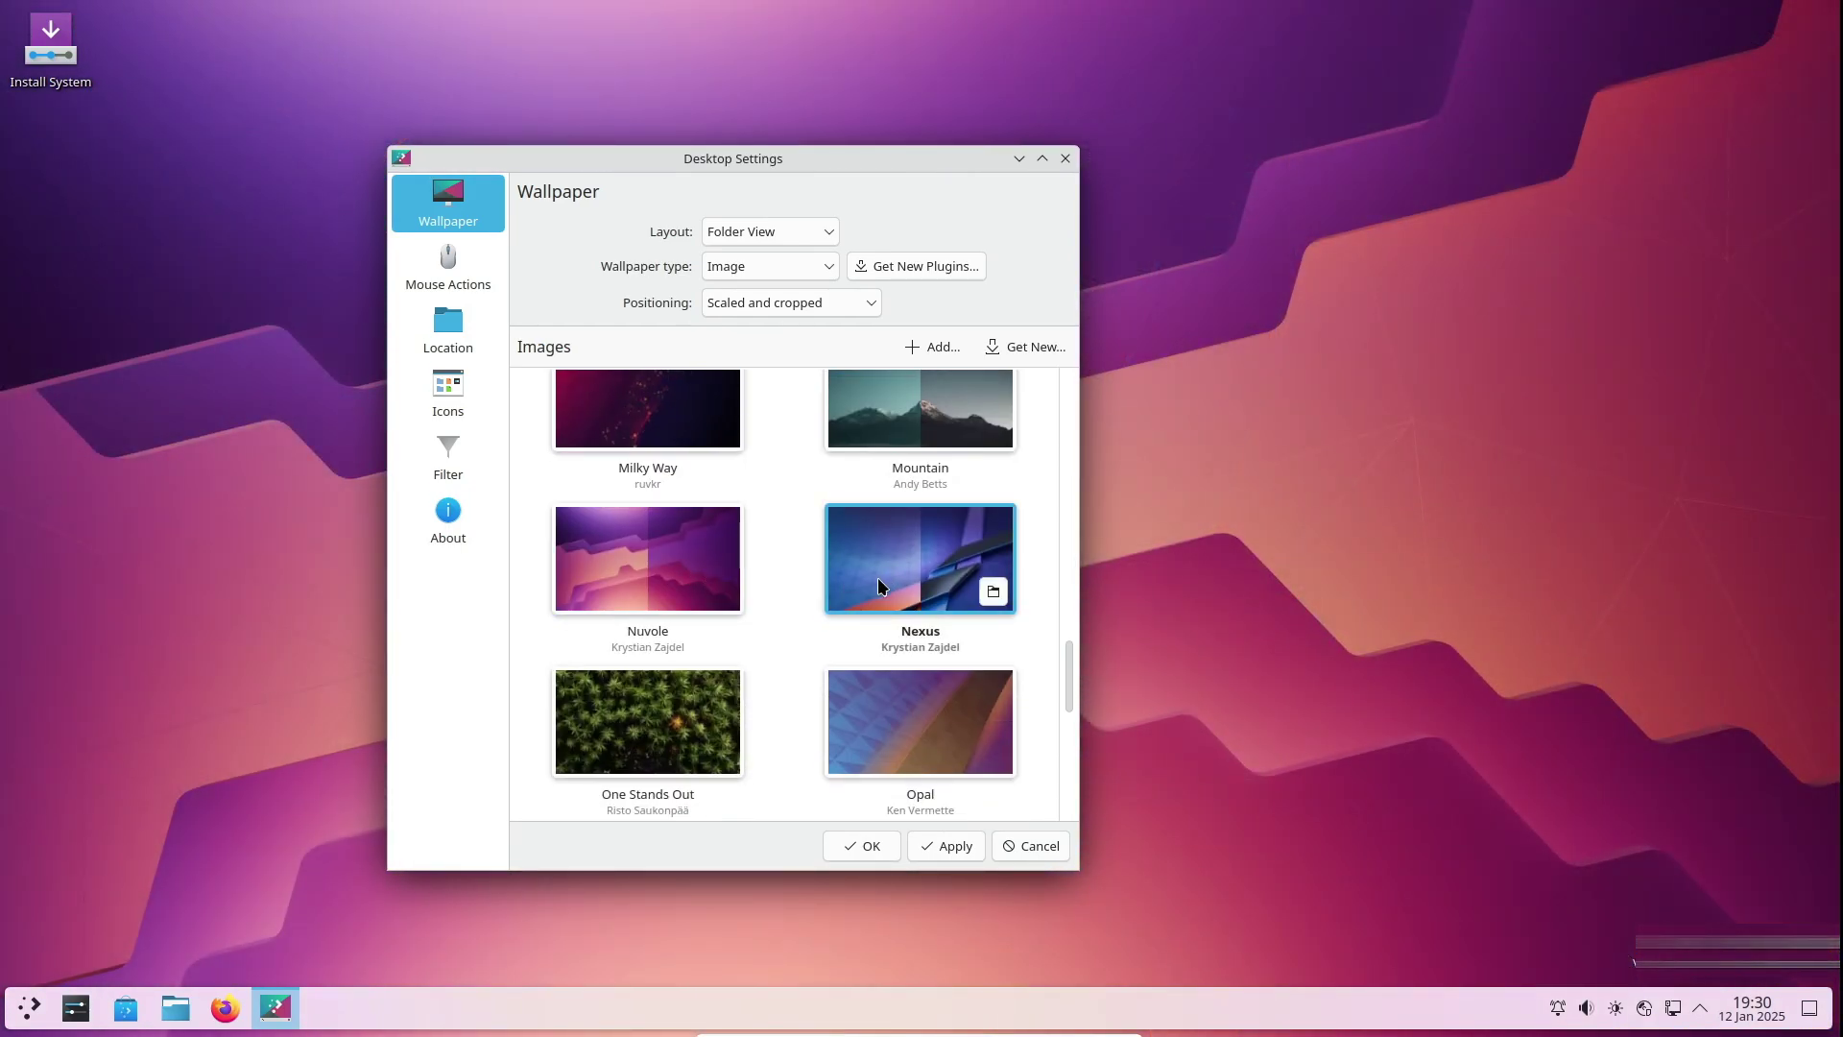
scroll(877, 578, down, 1)
click(878, 626)
scroll(880, 629, down, 6)
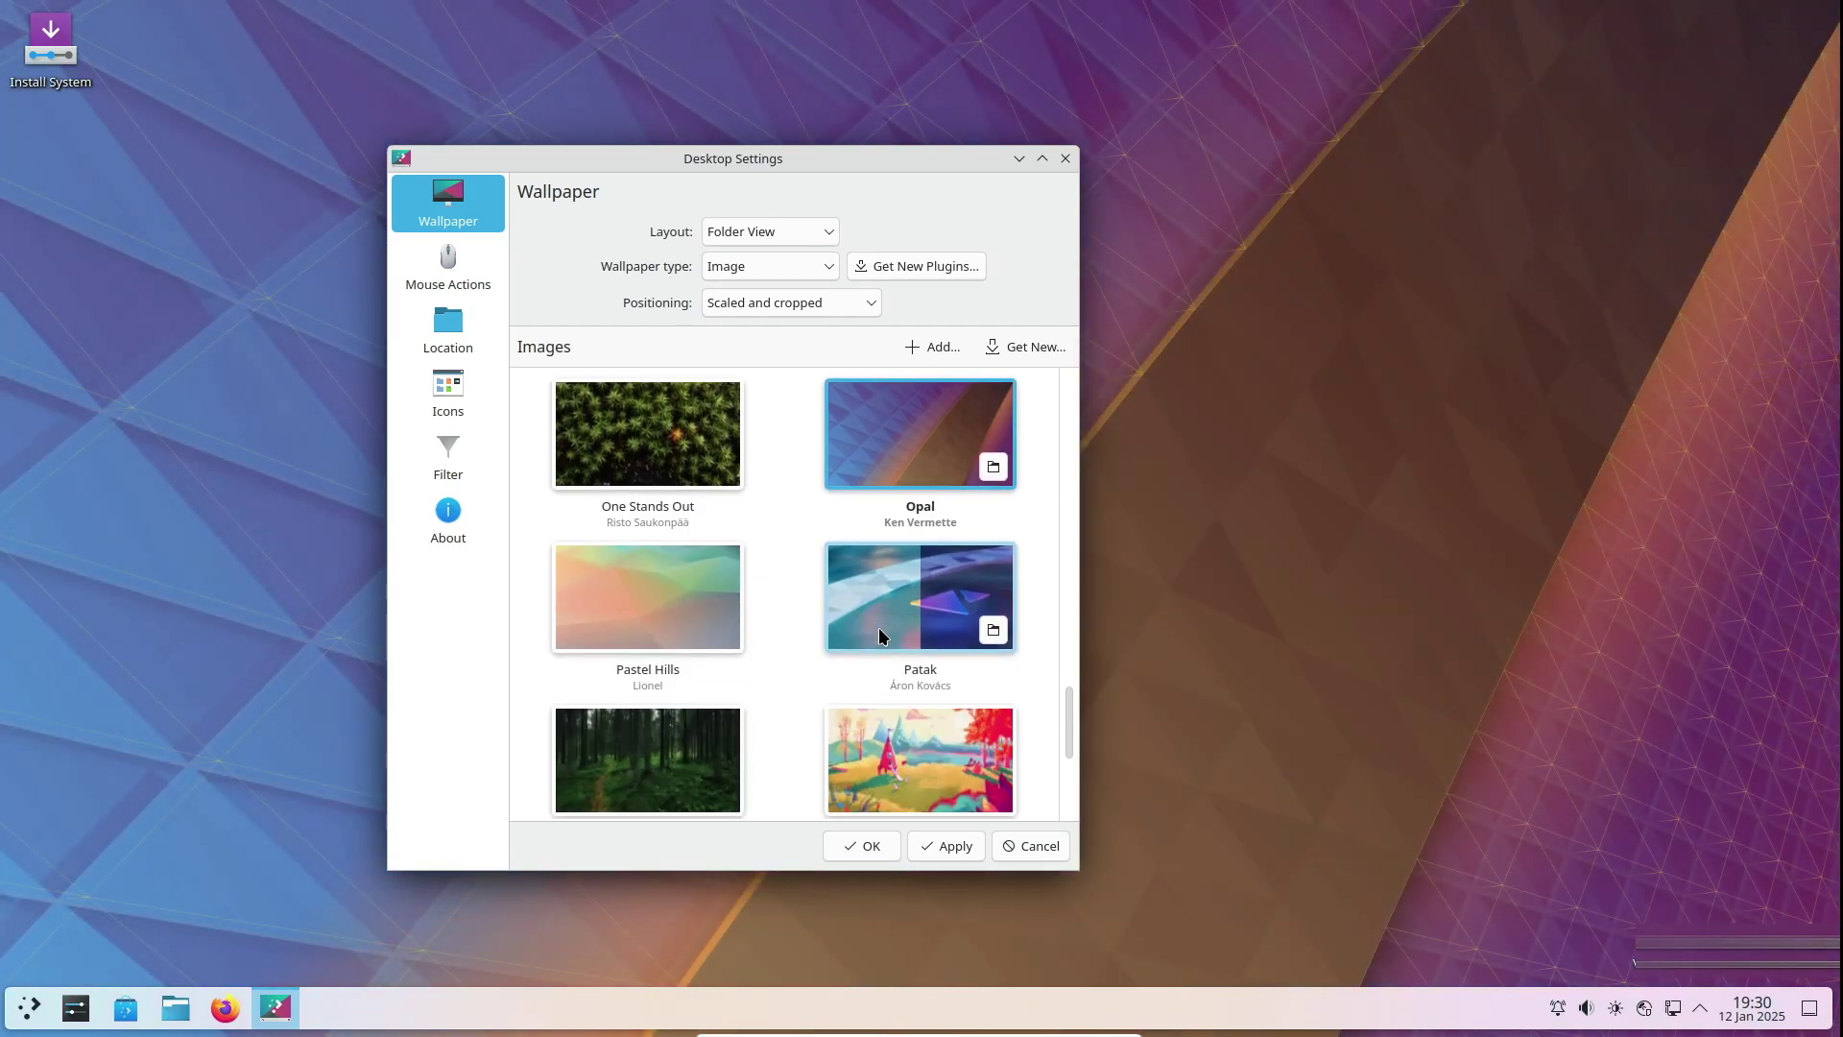
click(915, 499)
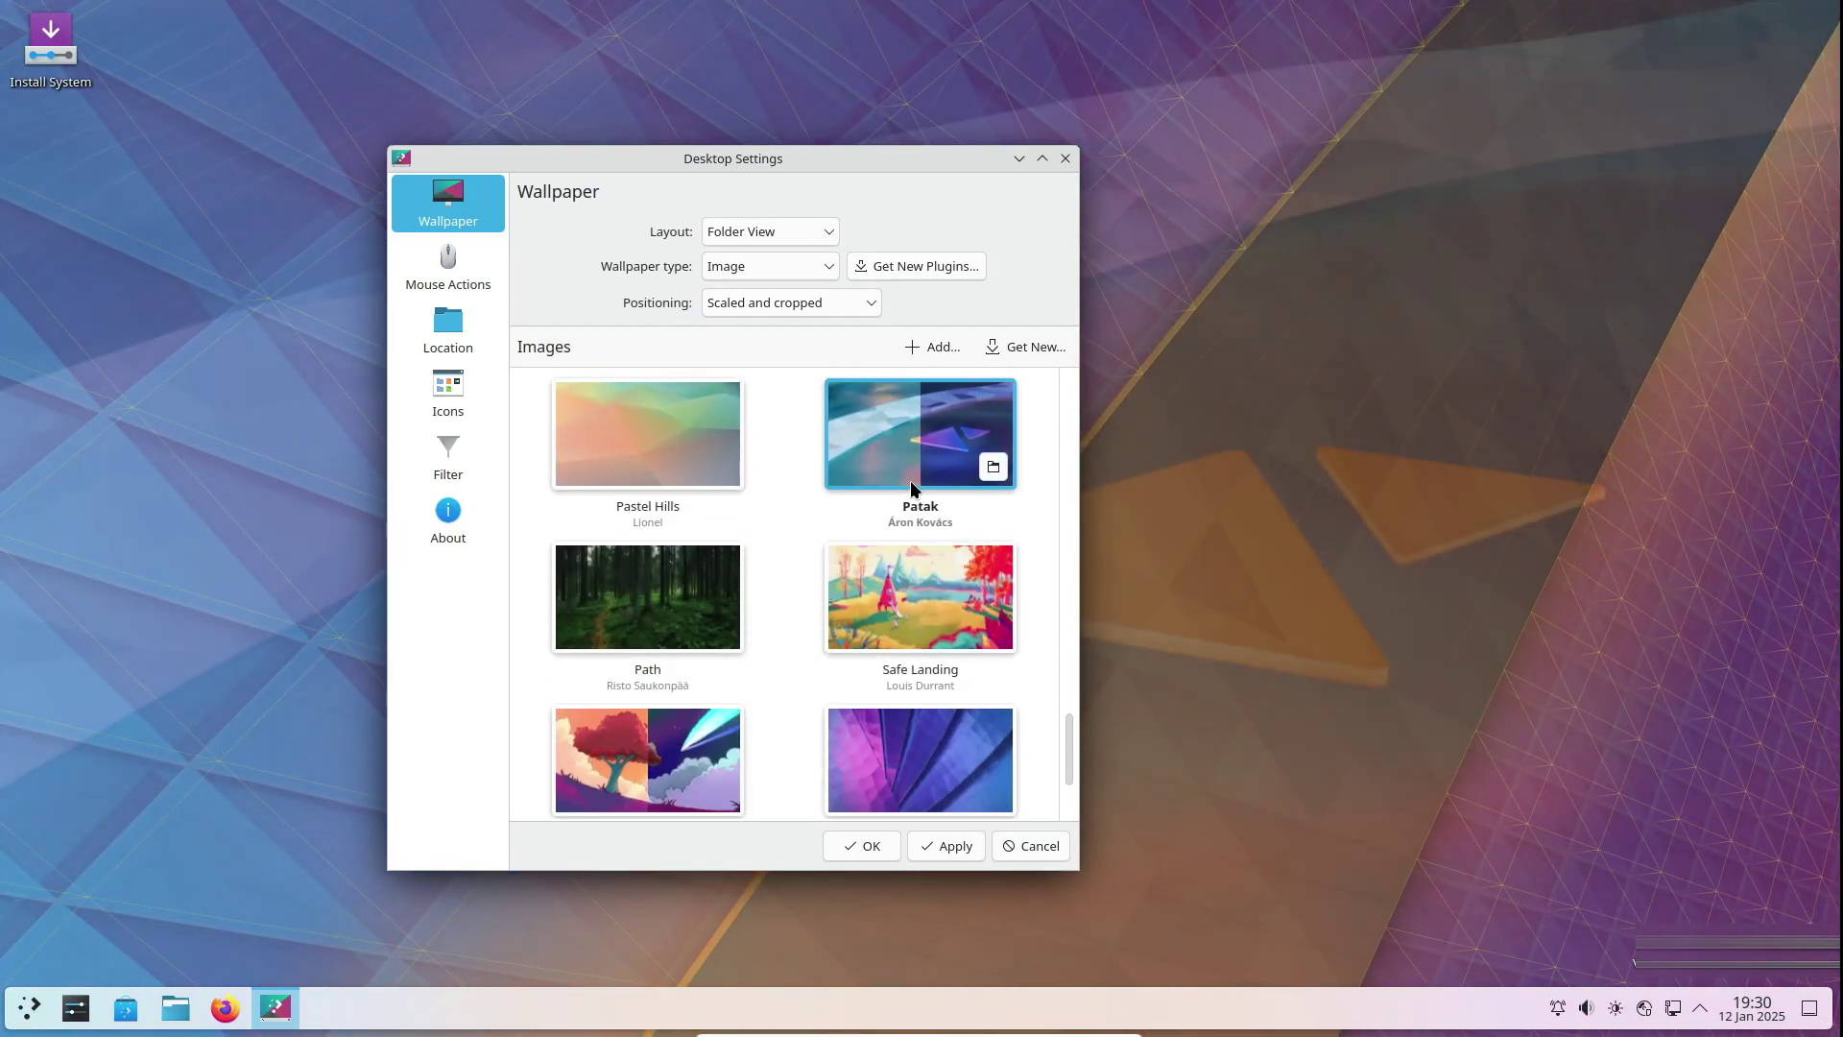
scroll(912, 504, down, 2)
click(716, 658)
scroll(718, 654, down, 1)
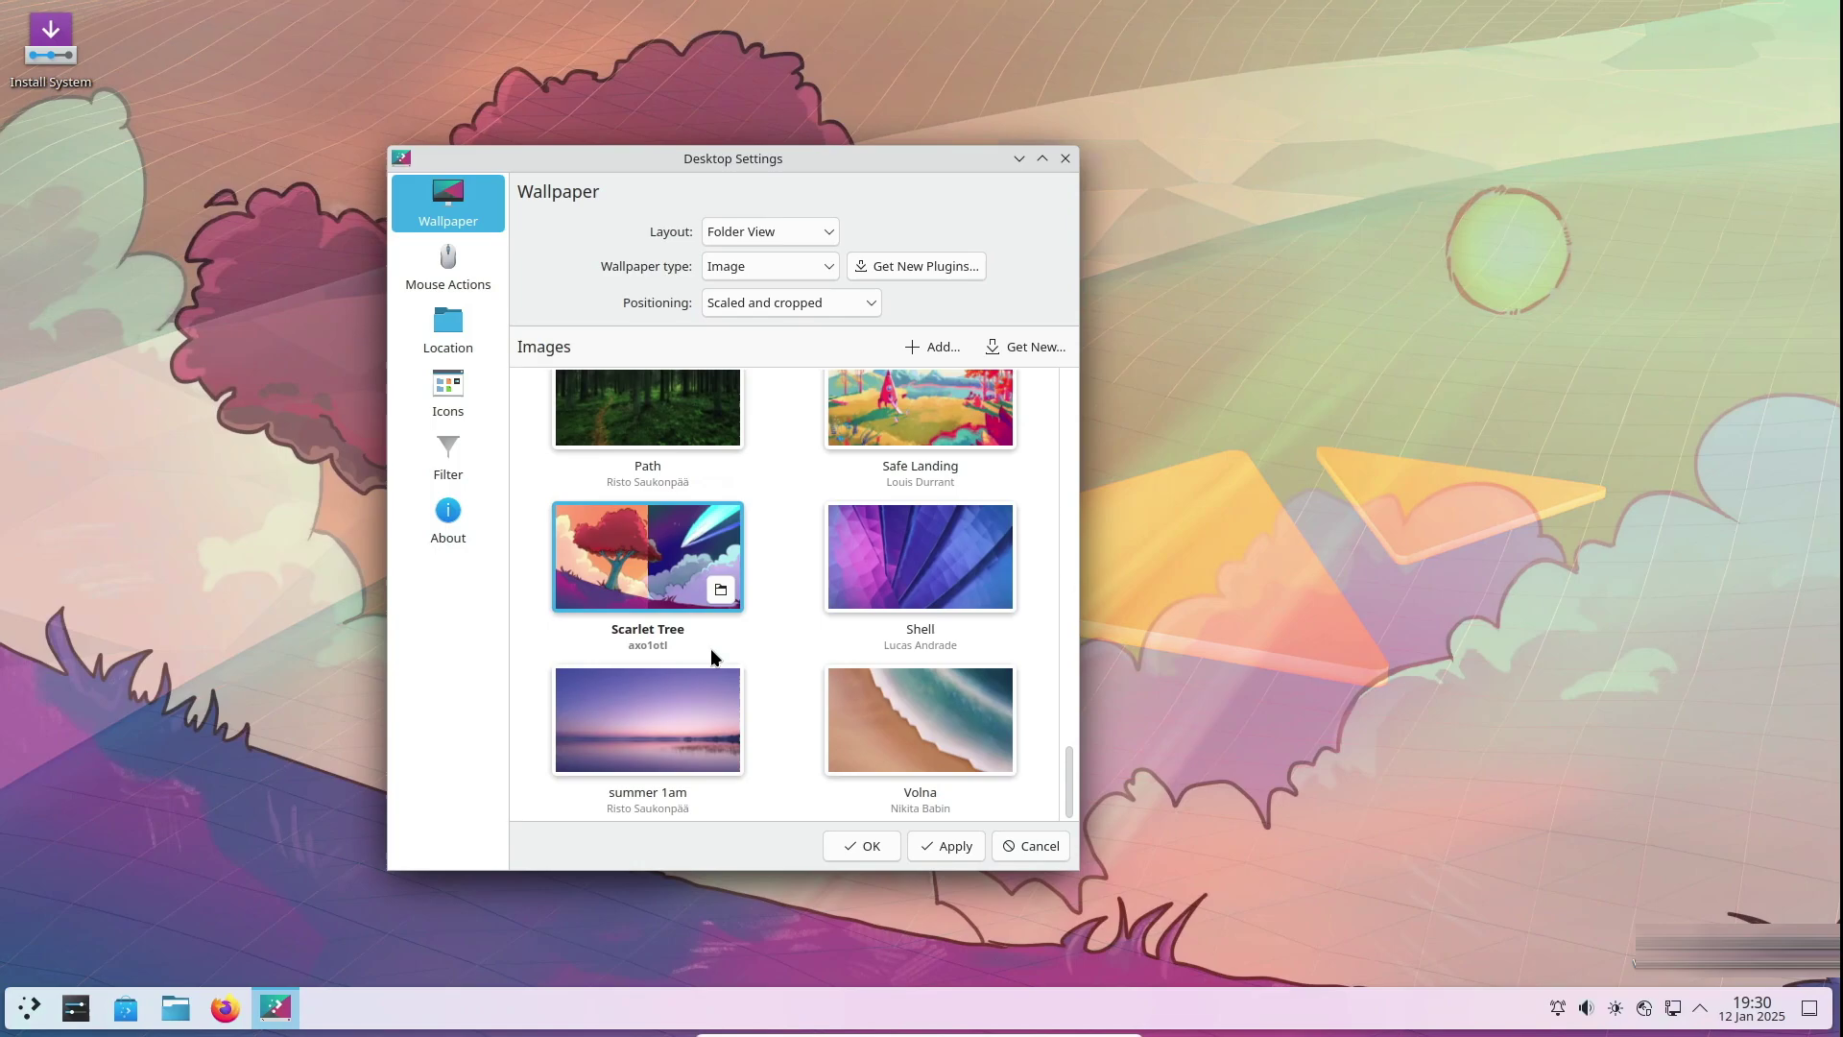
scroll(718, 658, up, 10)
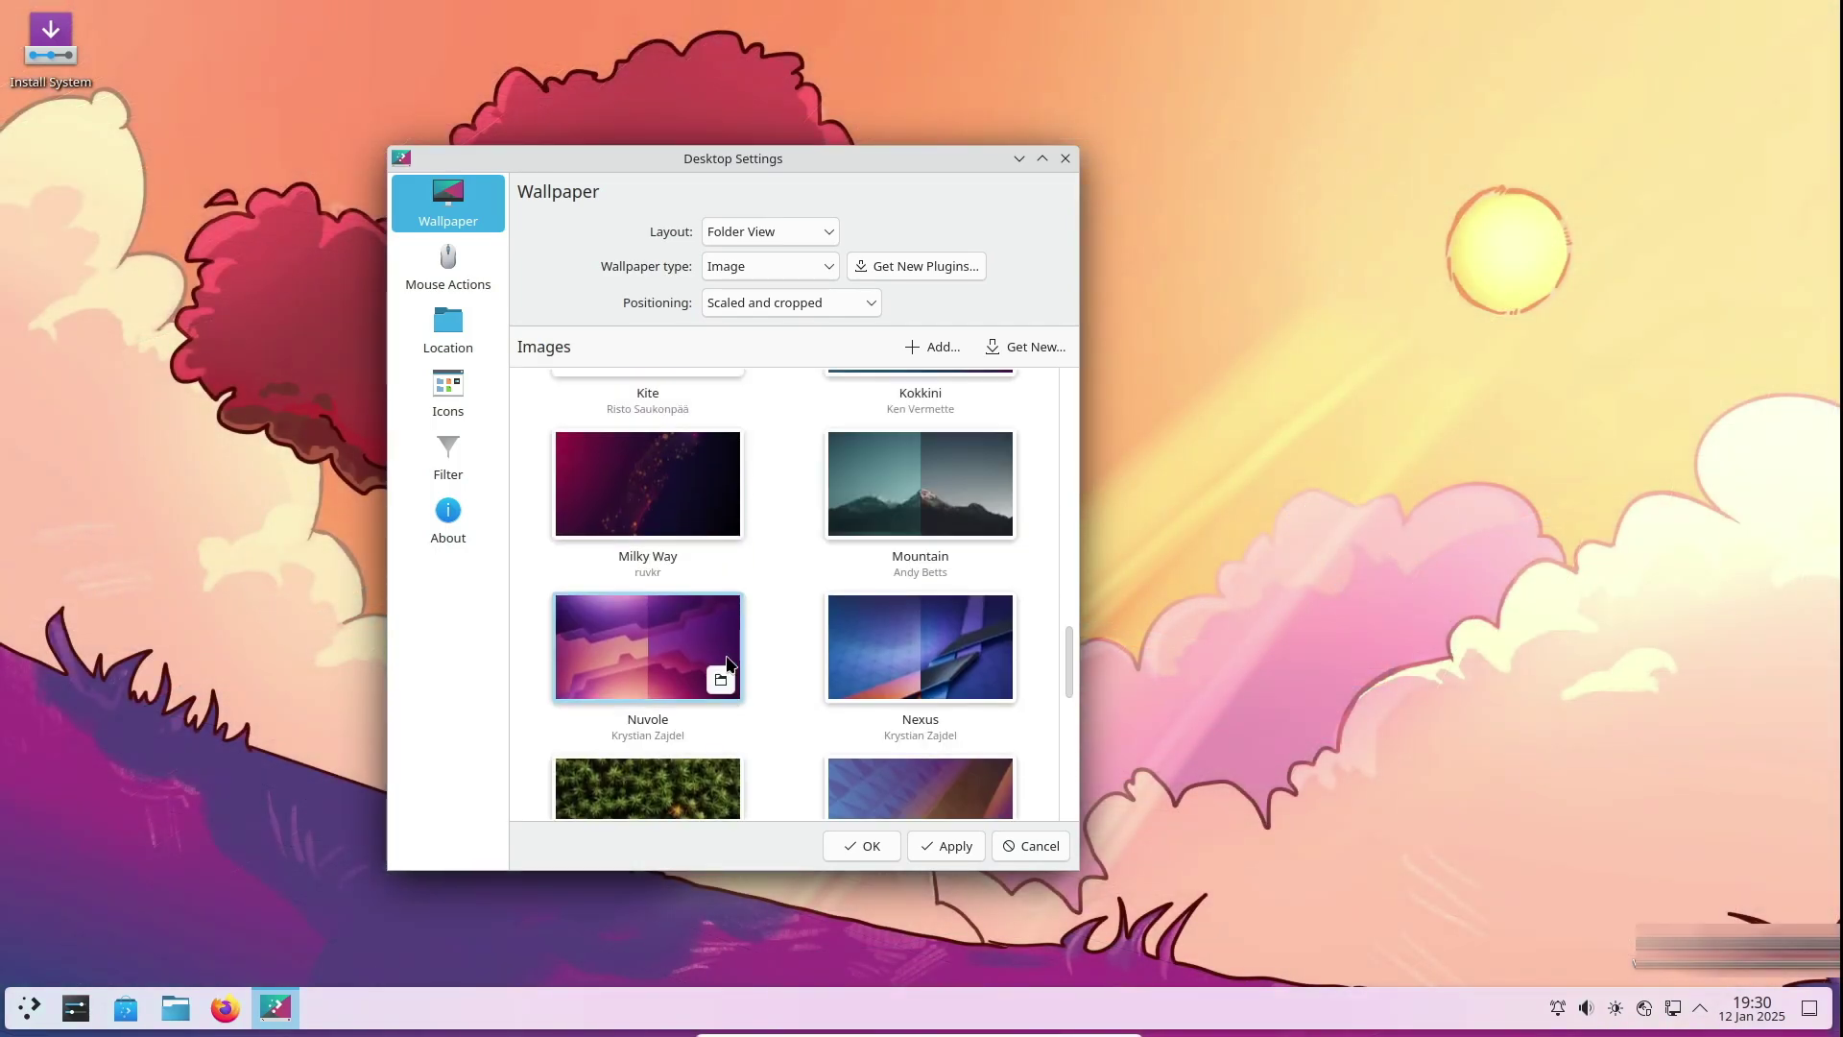
Select Nuvole again, apply it, and close Desktop Settings with OK.
click(678, 666)
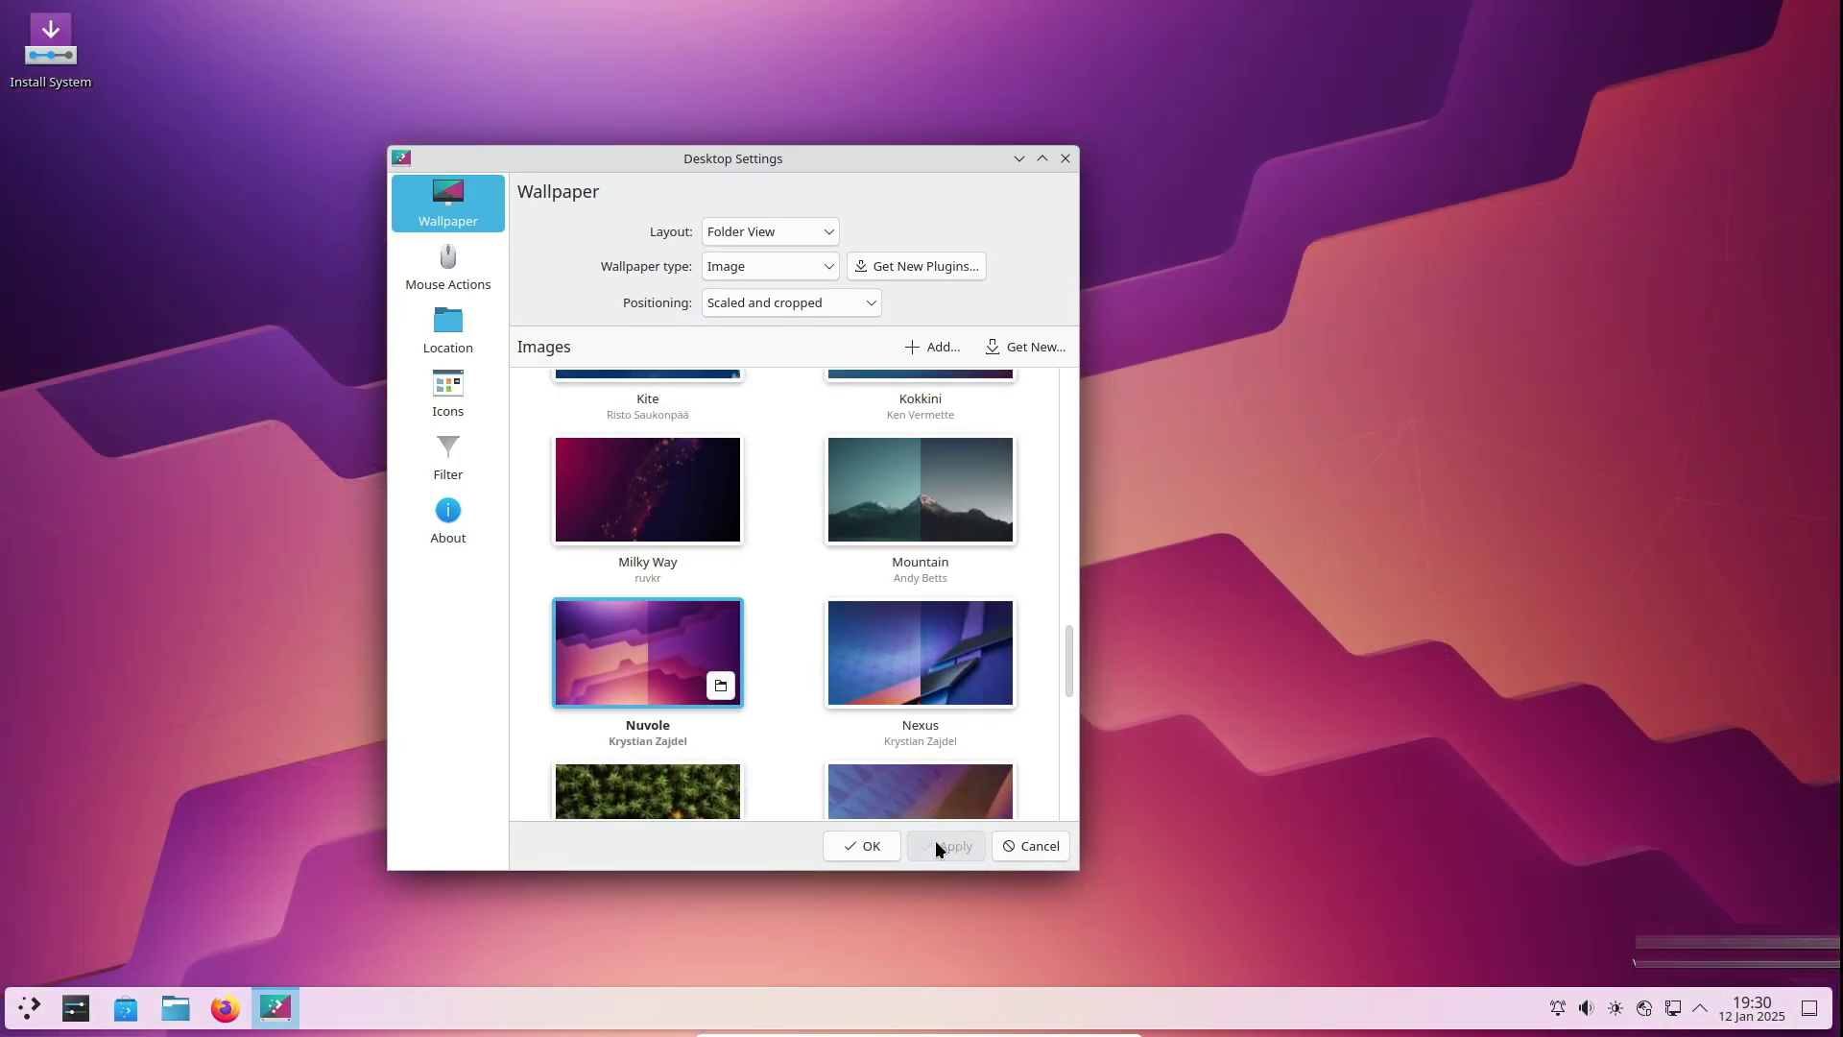
click(935, 844)
click(864, 845)
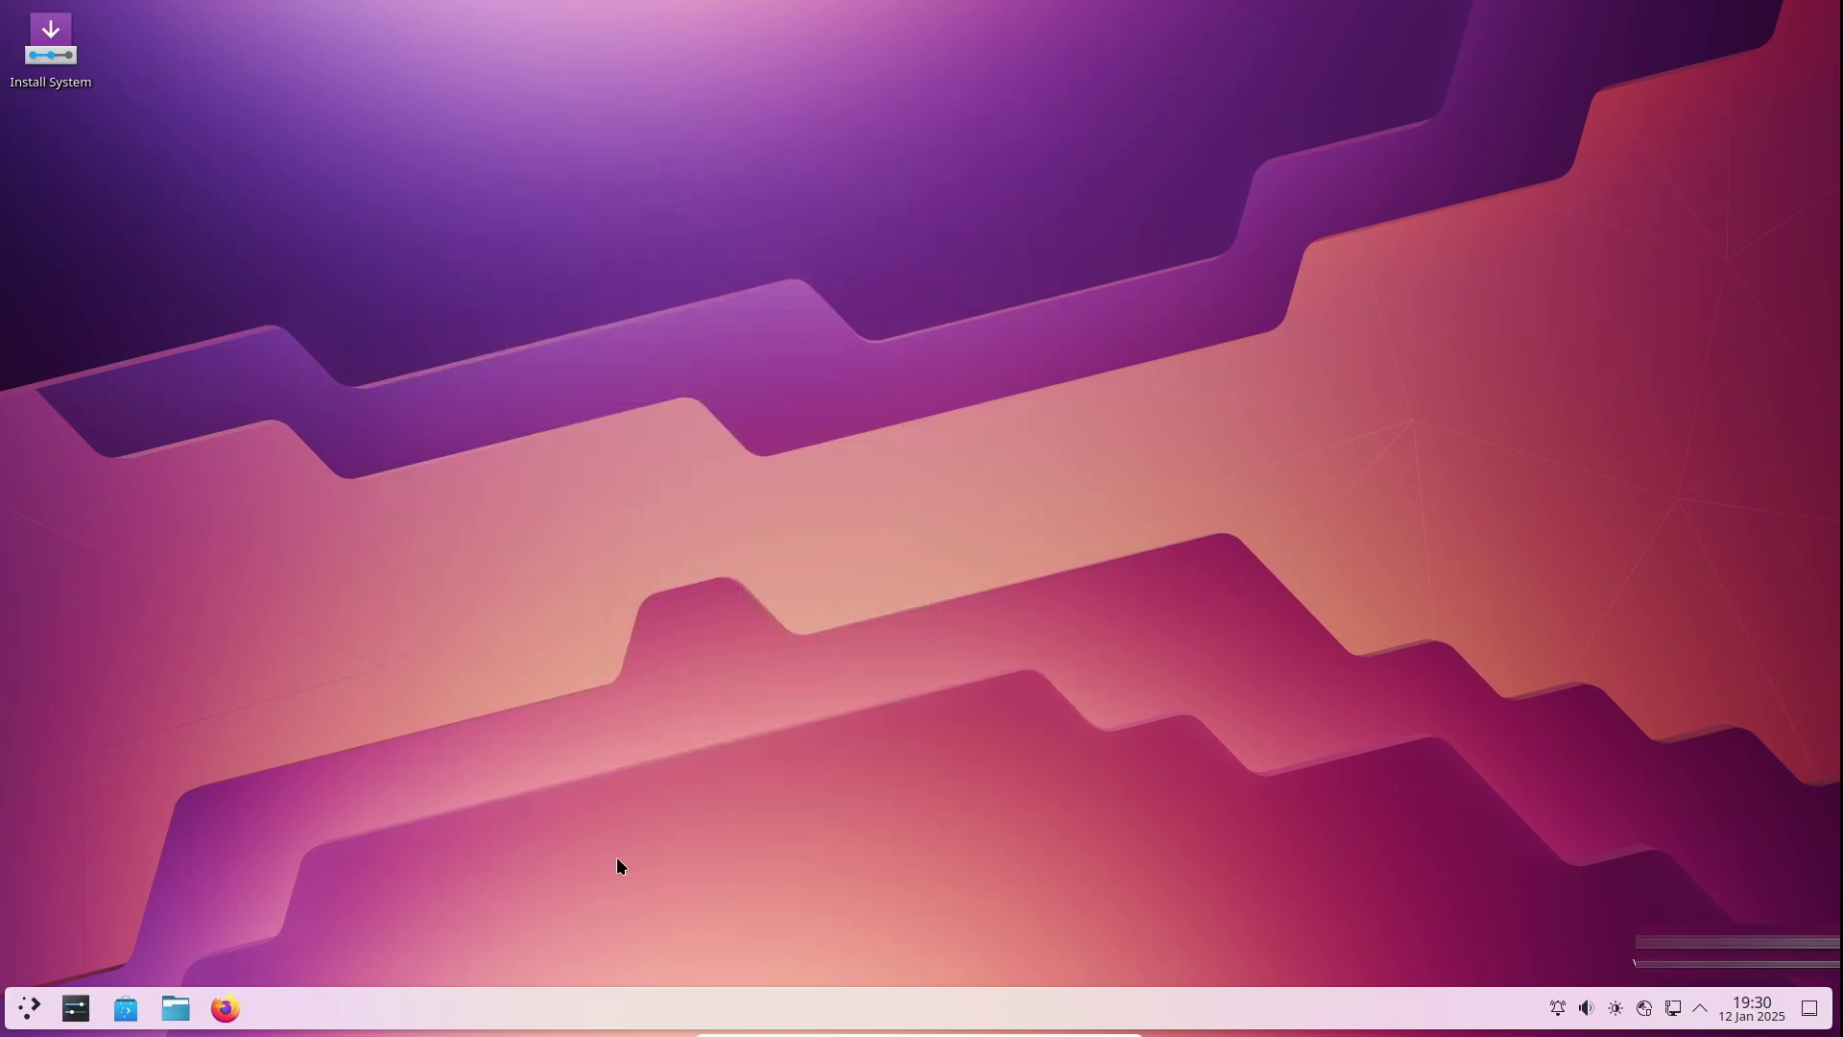
Launch Info Center from the application launcher.
click(29, 1007)
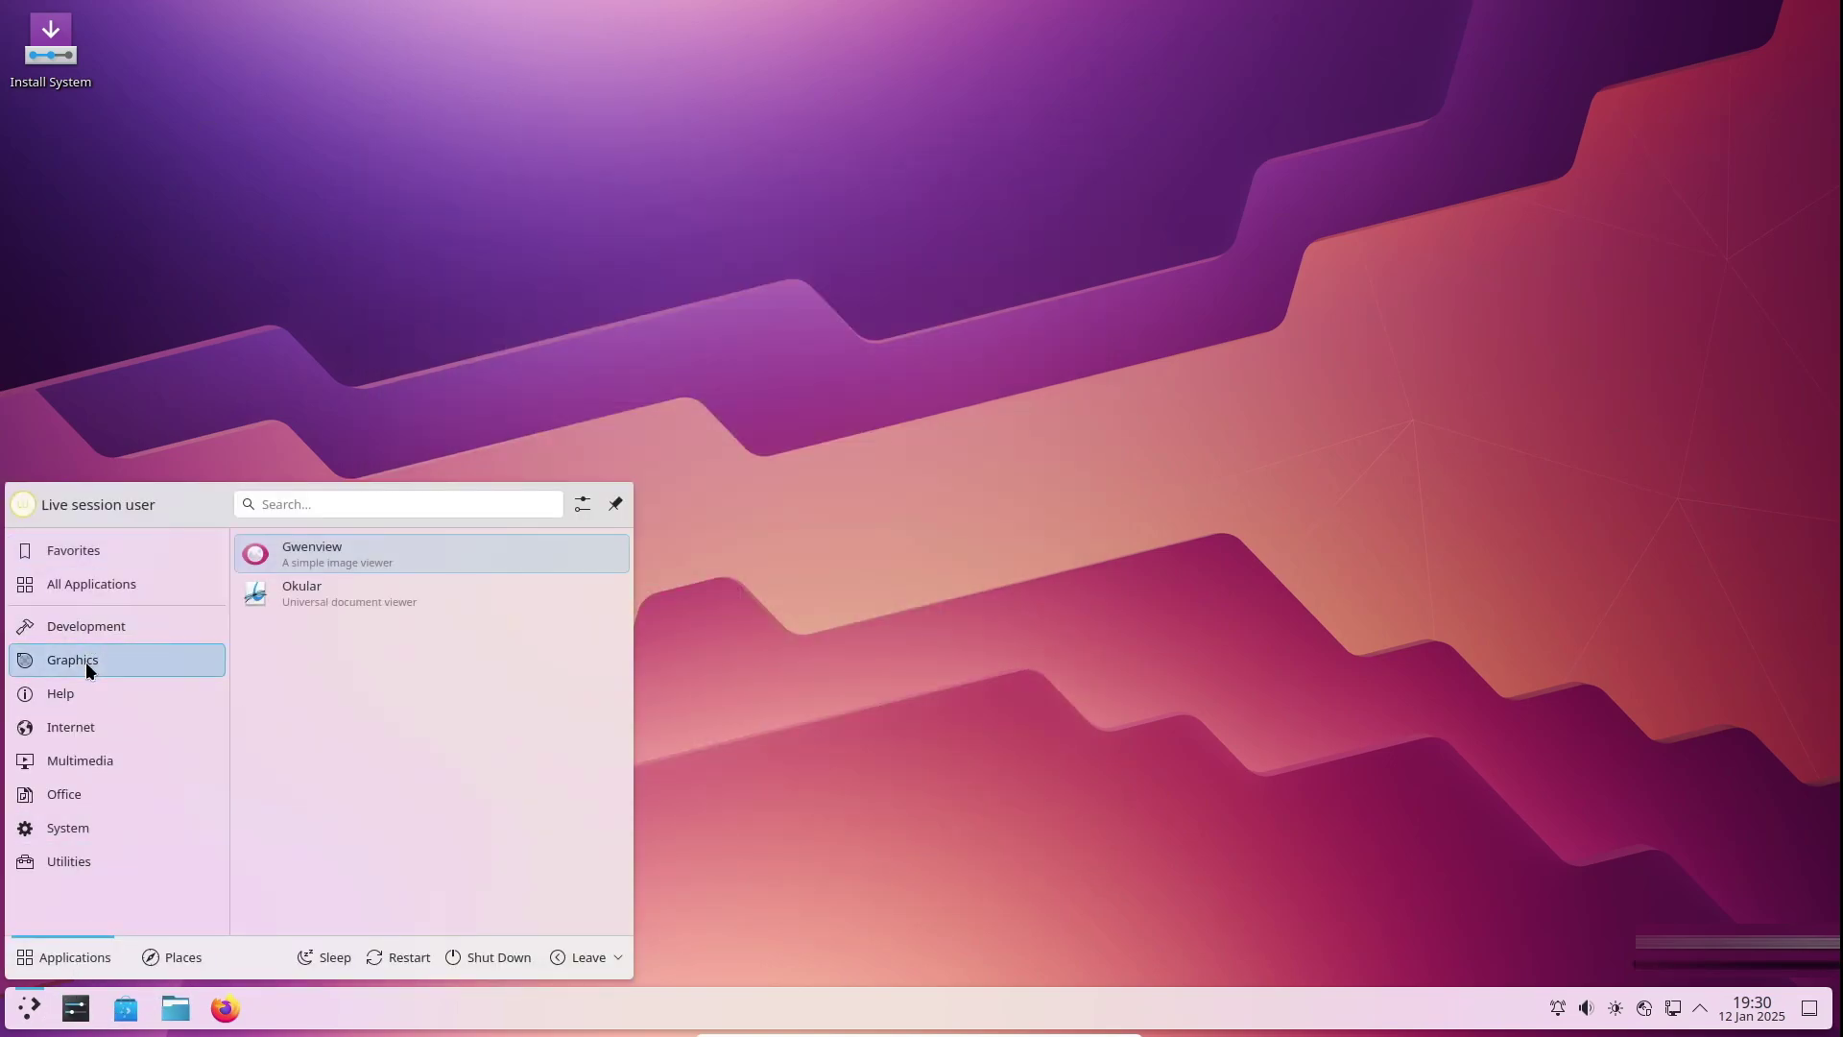
mouse_move(93, 691)
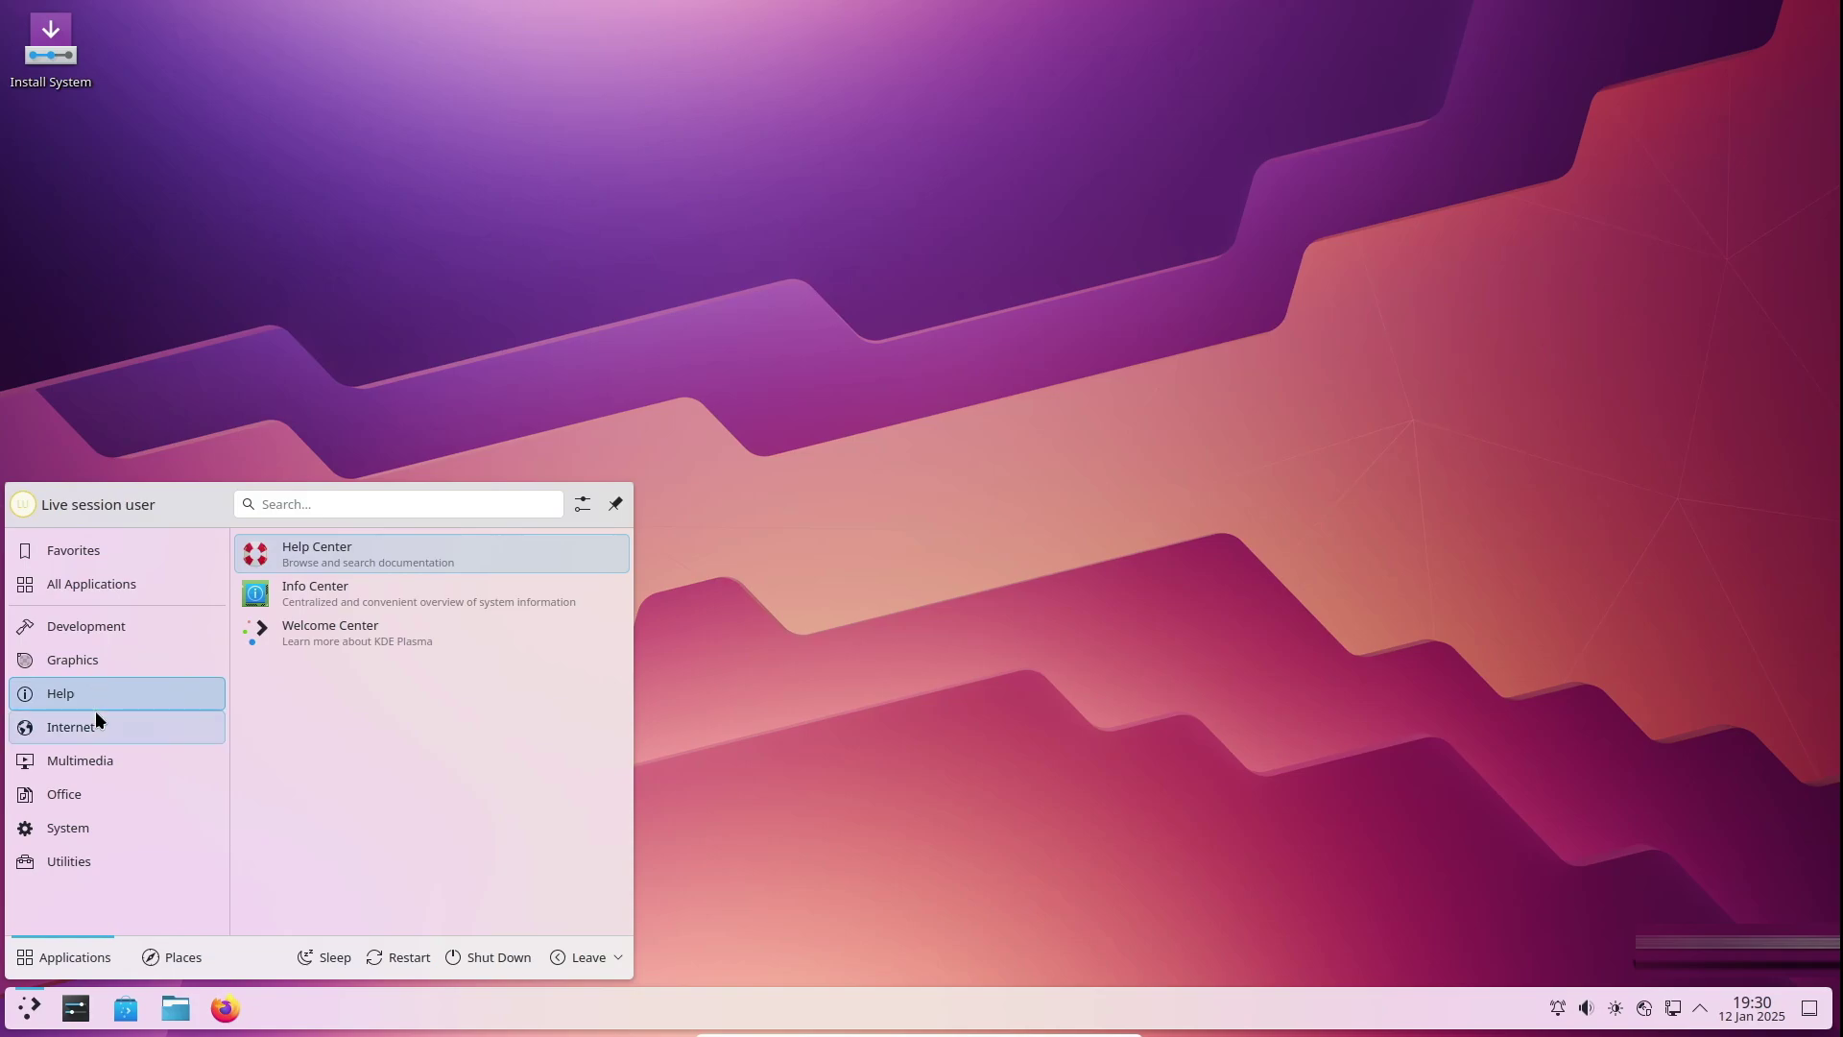
click(303, 611)
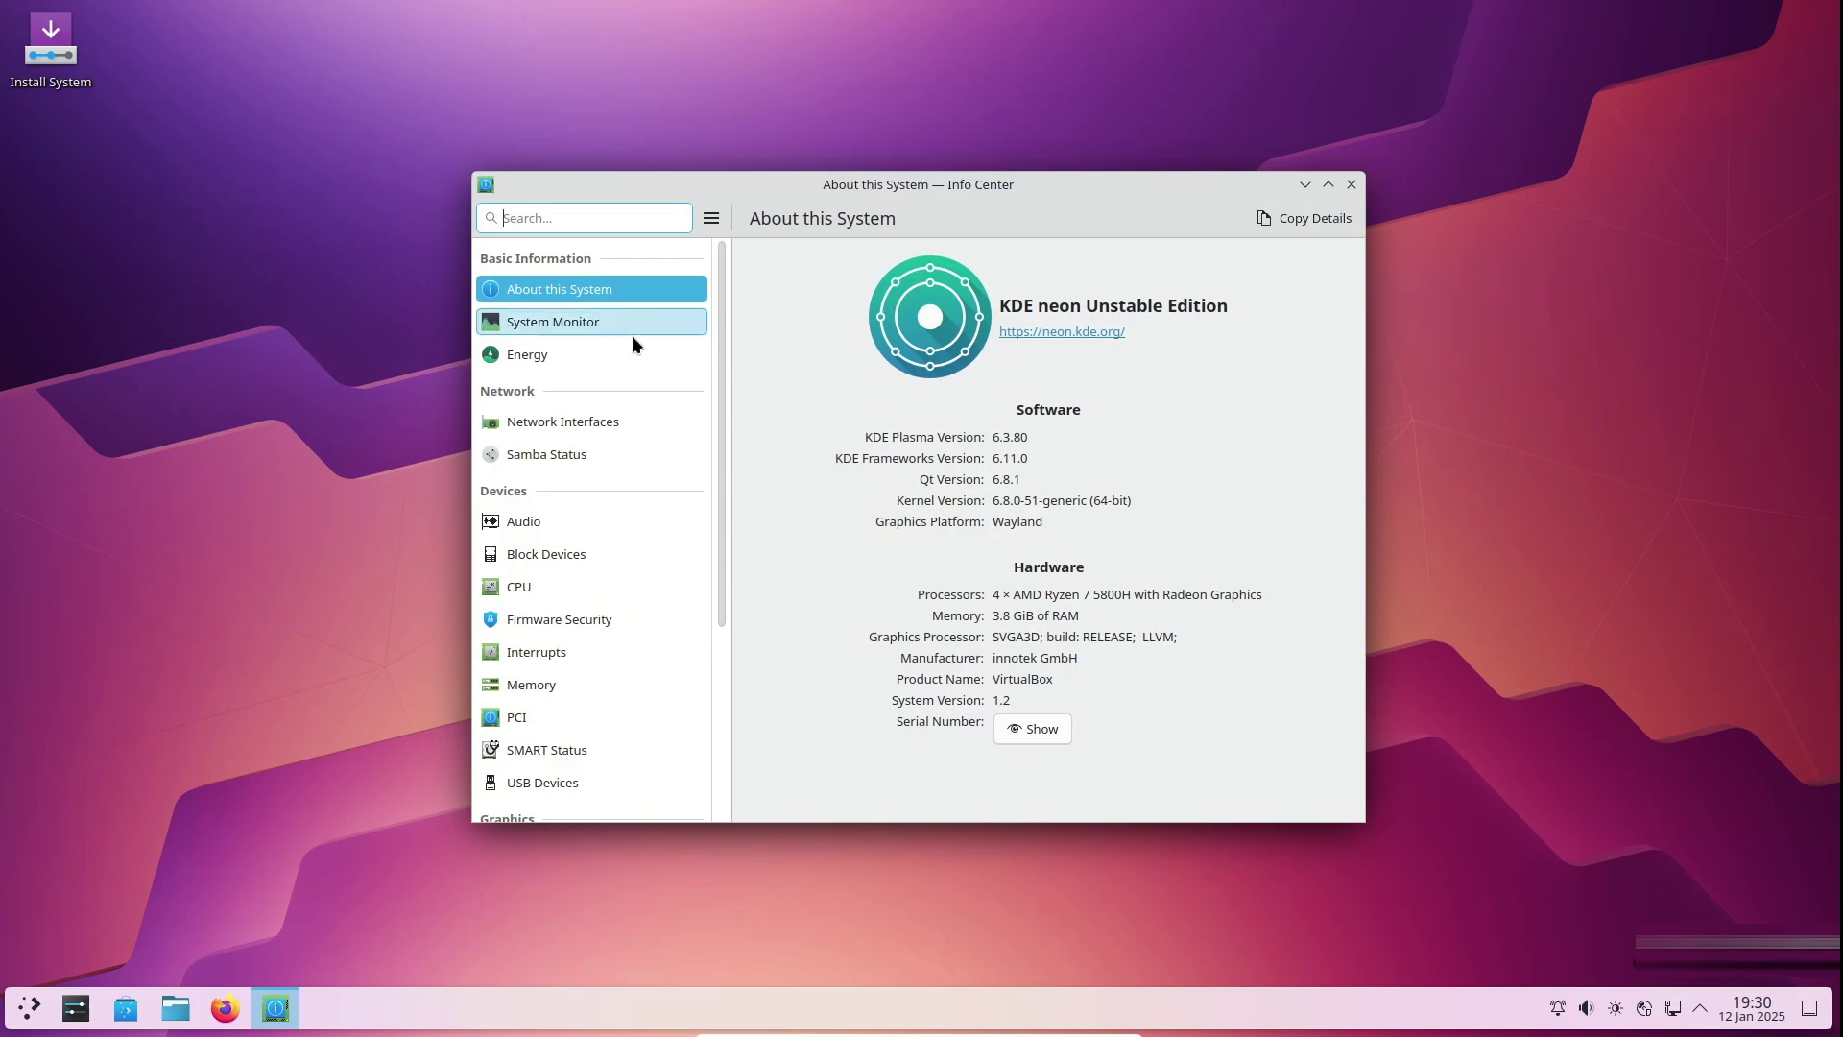
Open System Monitor, view its applications, history and processes pages, then close it.
click(607, 332)
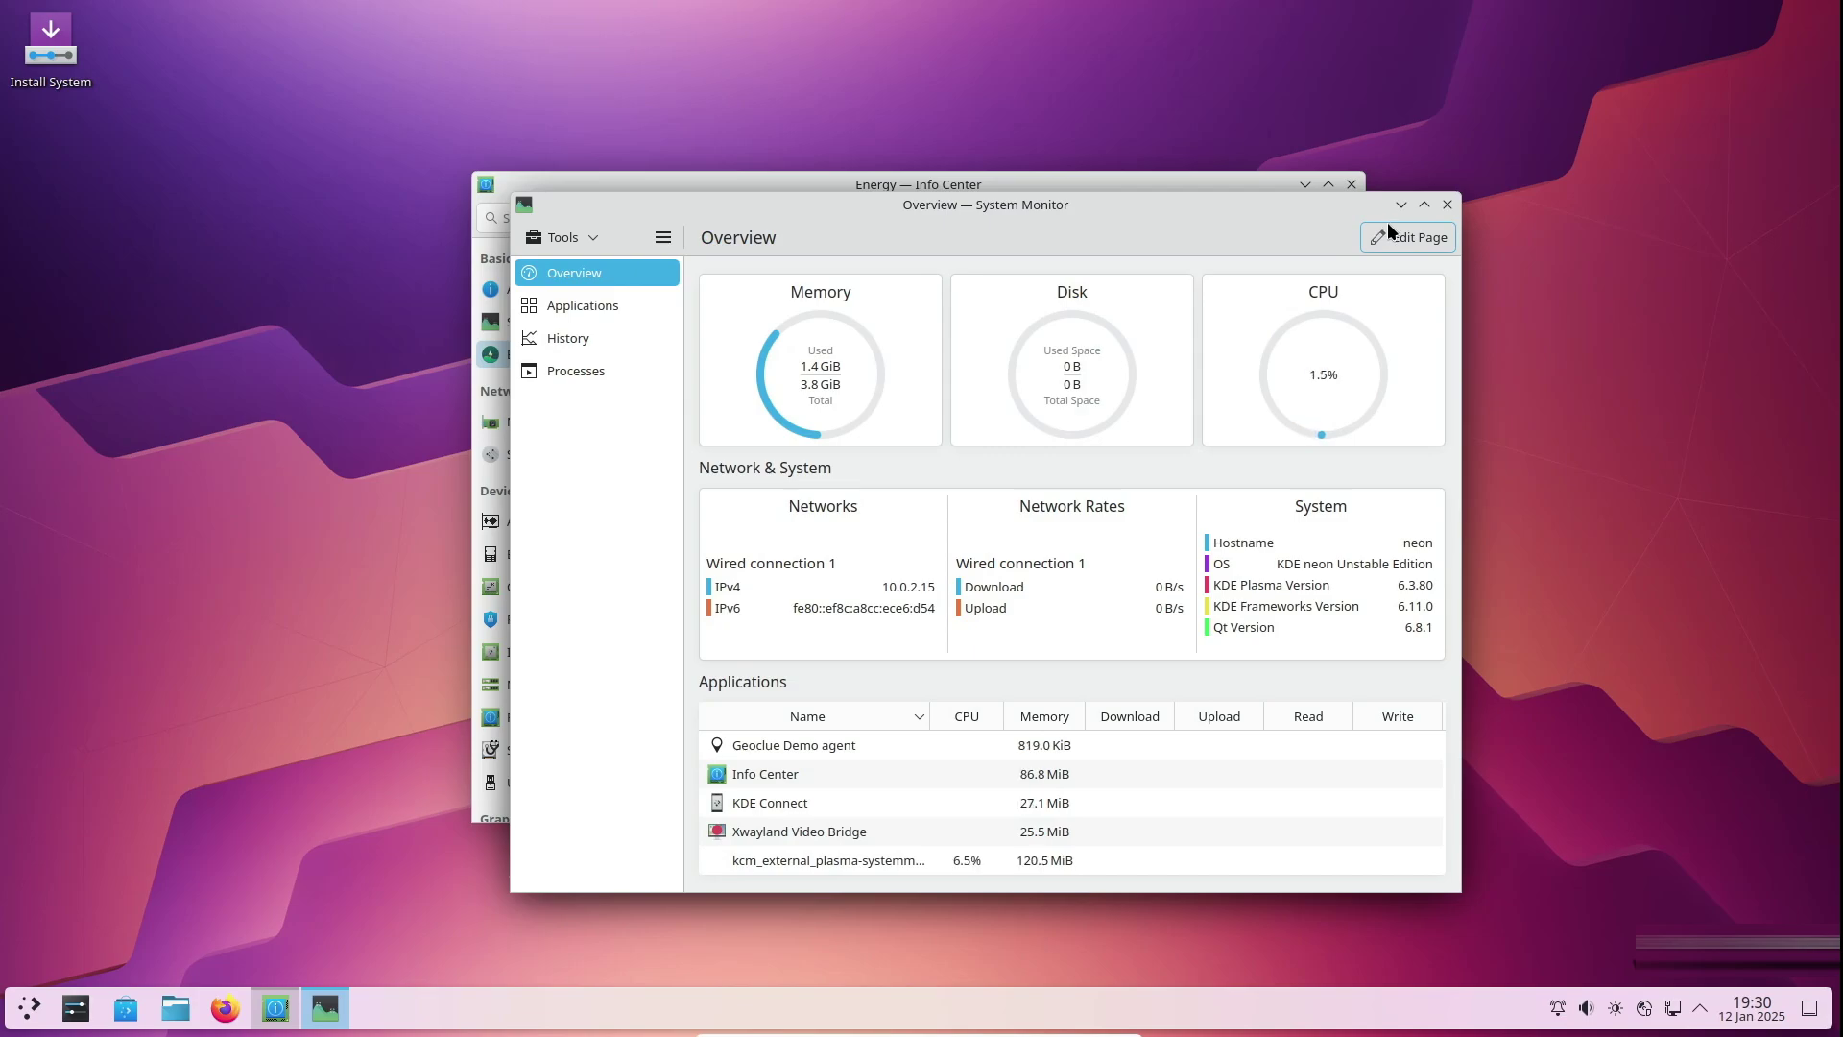
click(618, 309)
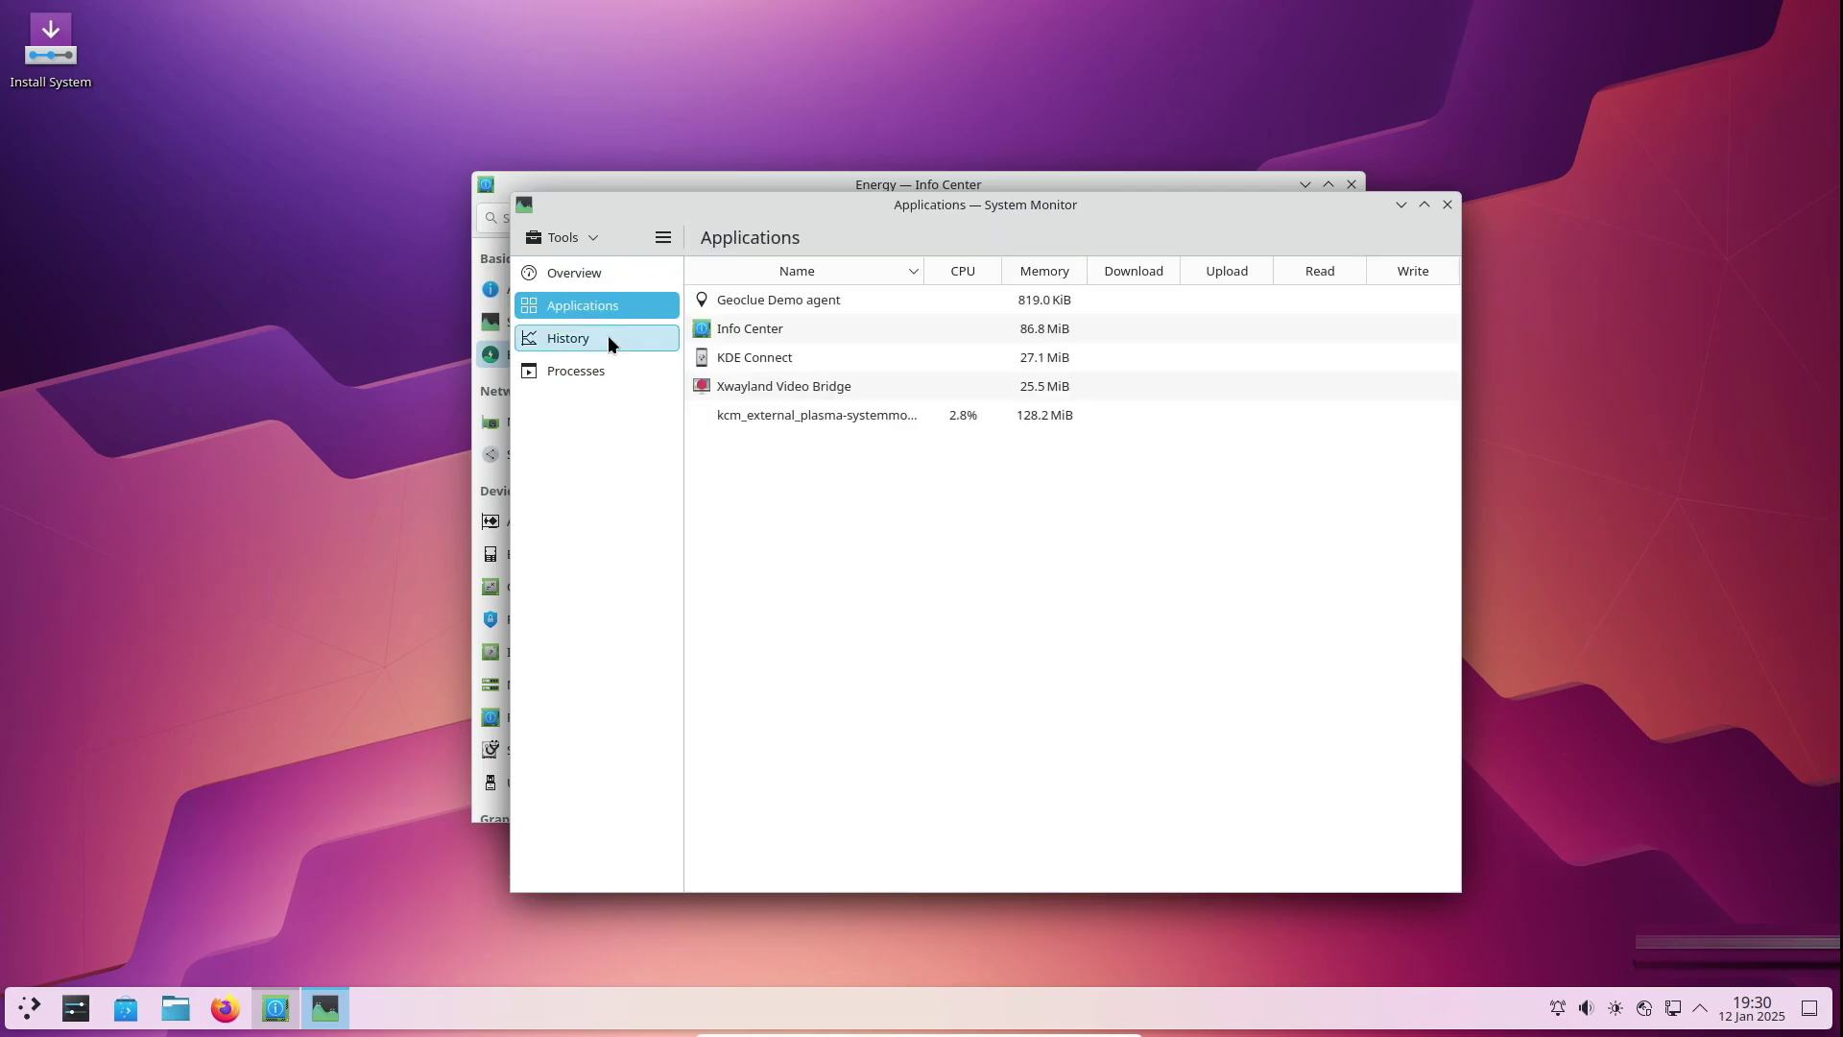
click(608, 338)
click(611, 372)
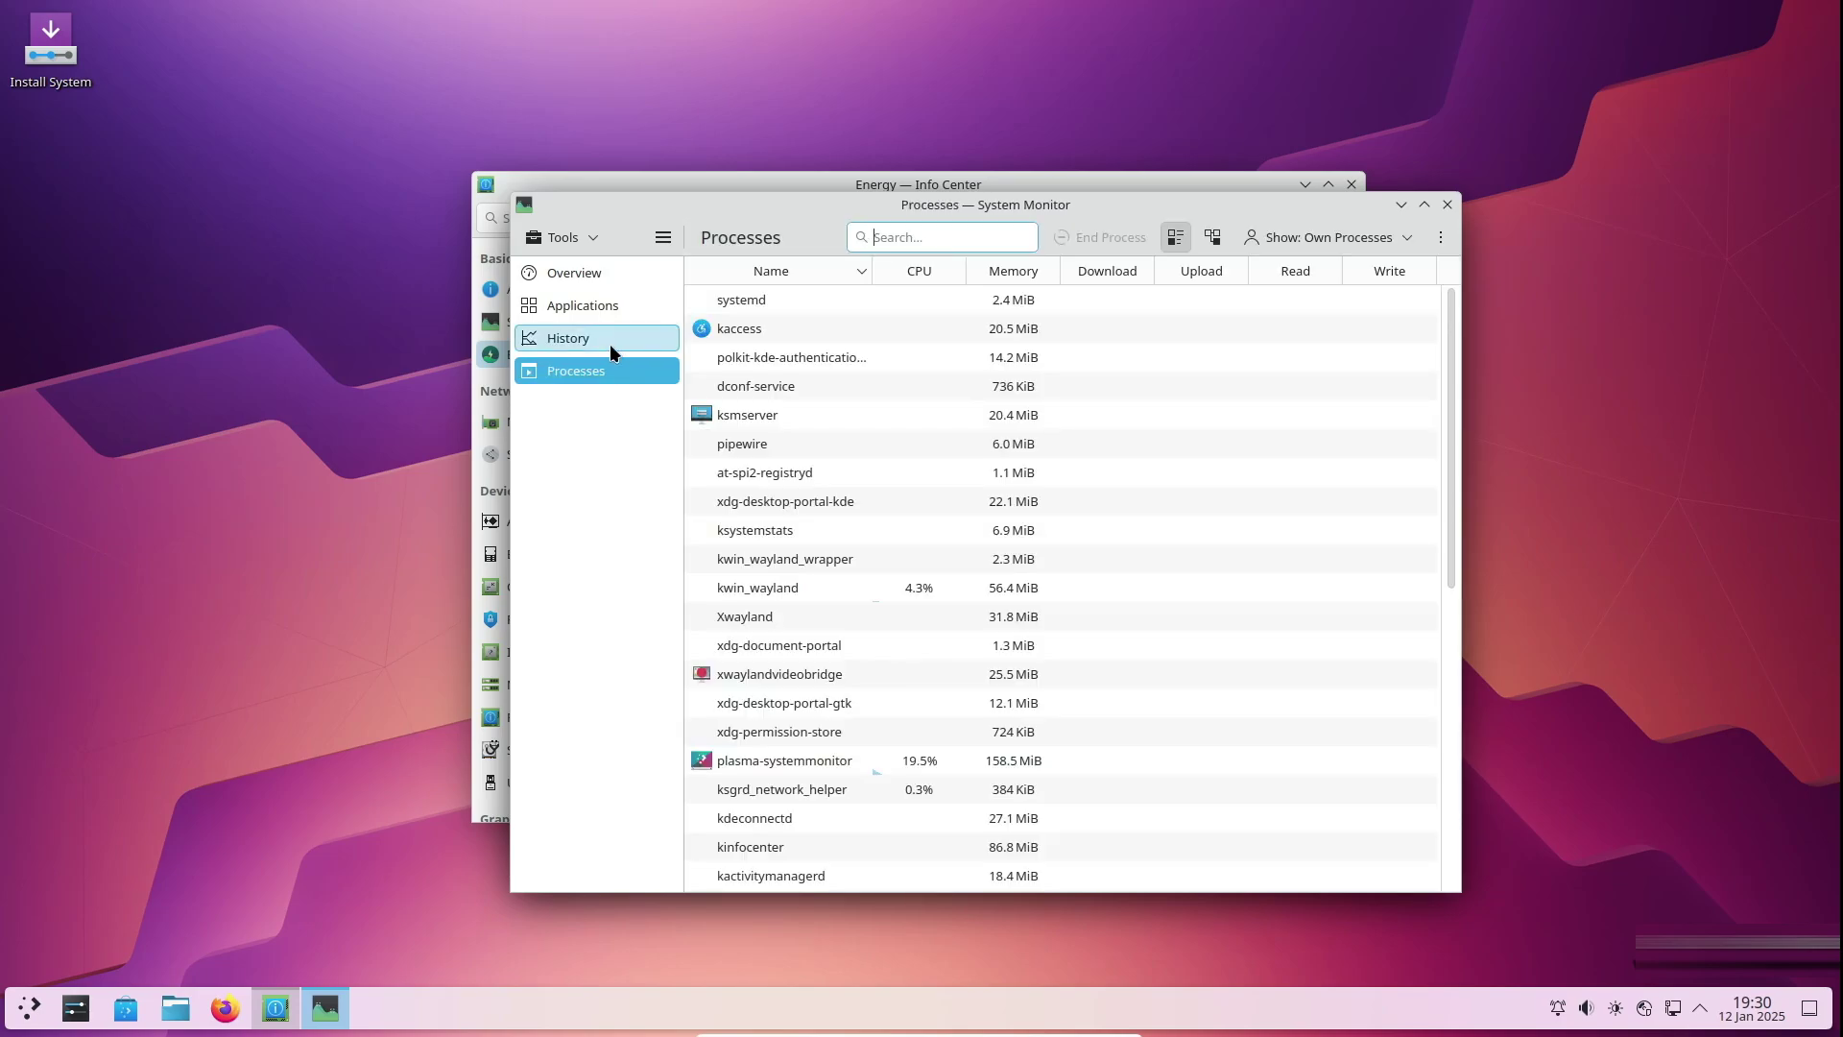
click(611, 346)
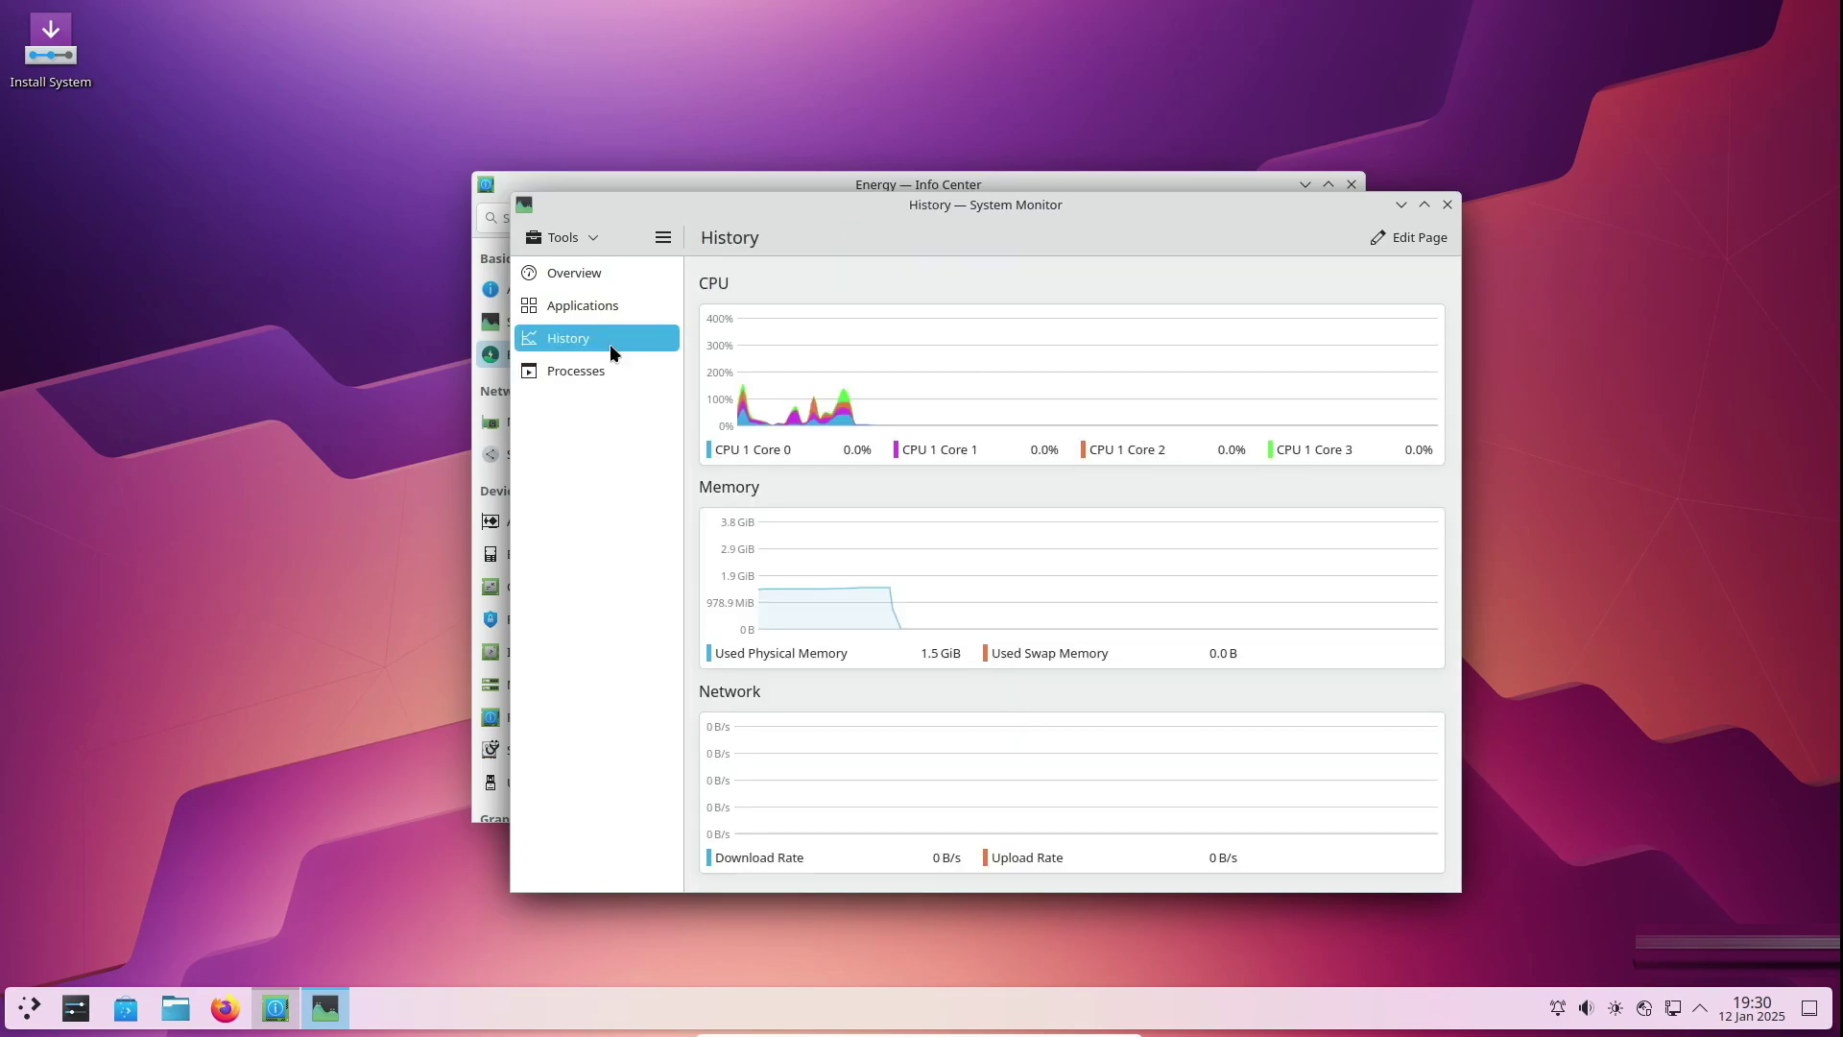
click(1447, 205)
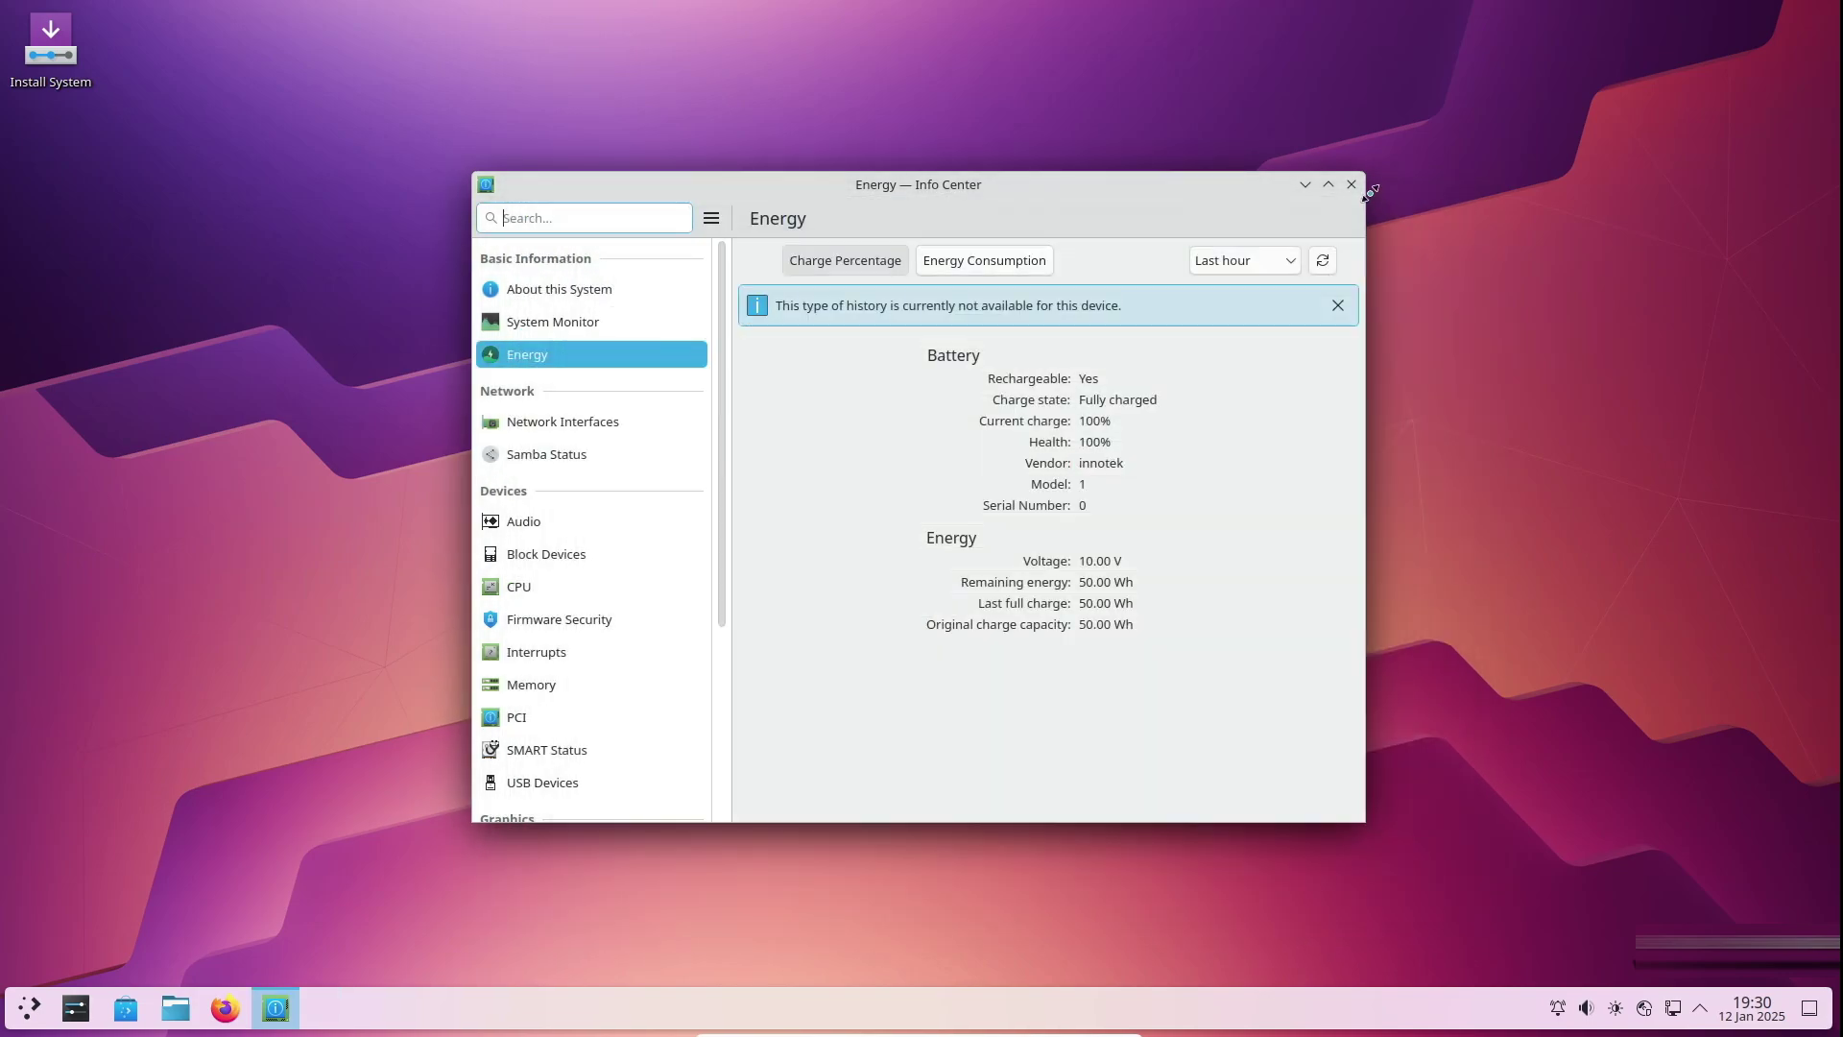
View the Network Interfaces, Samba, Audio, Block Devices and CPU pages in Info Center.
click(595, 422)
click(596, 447)
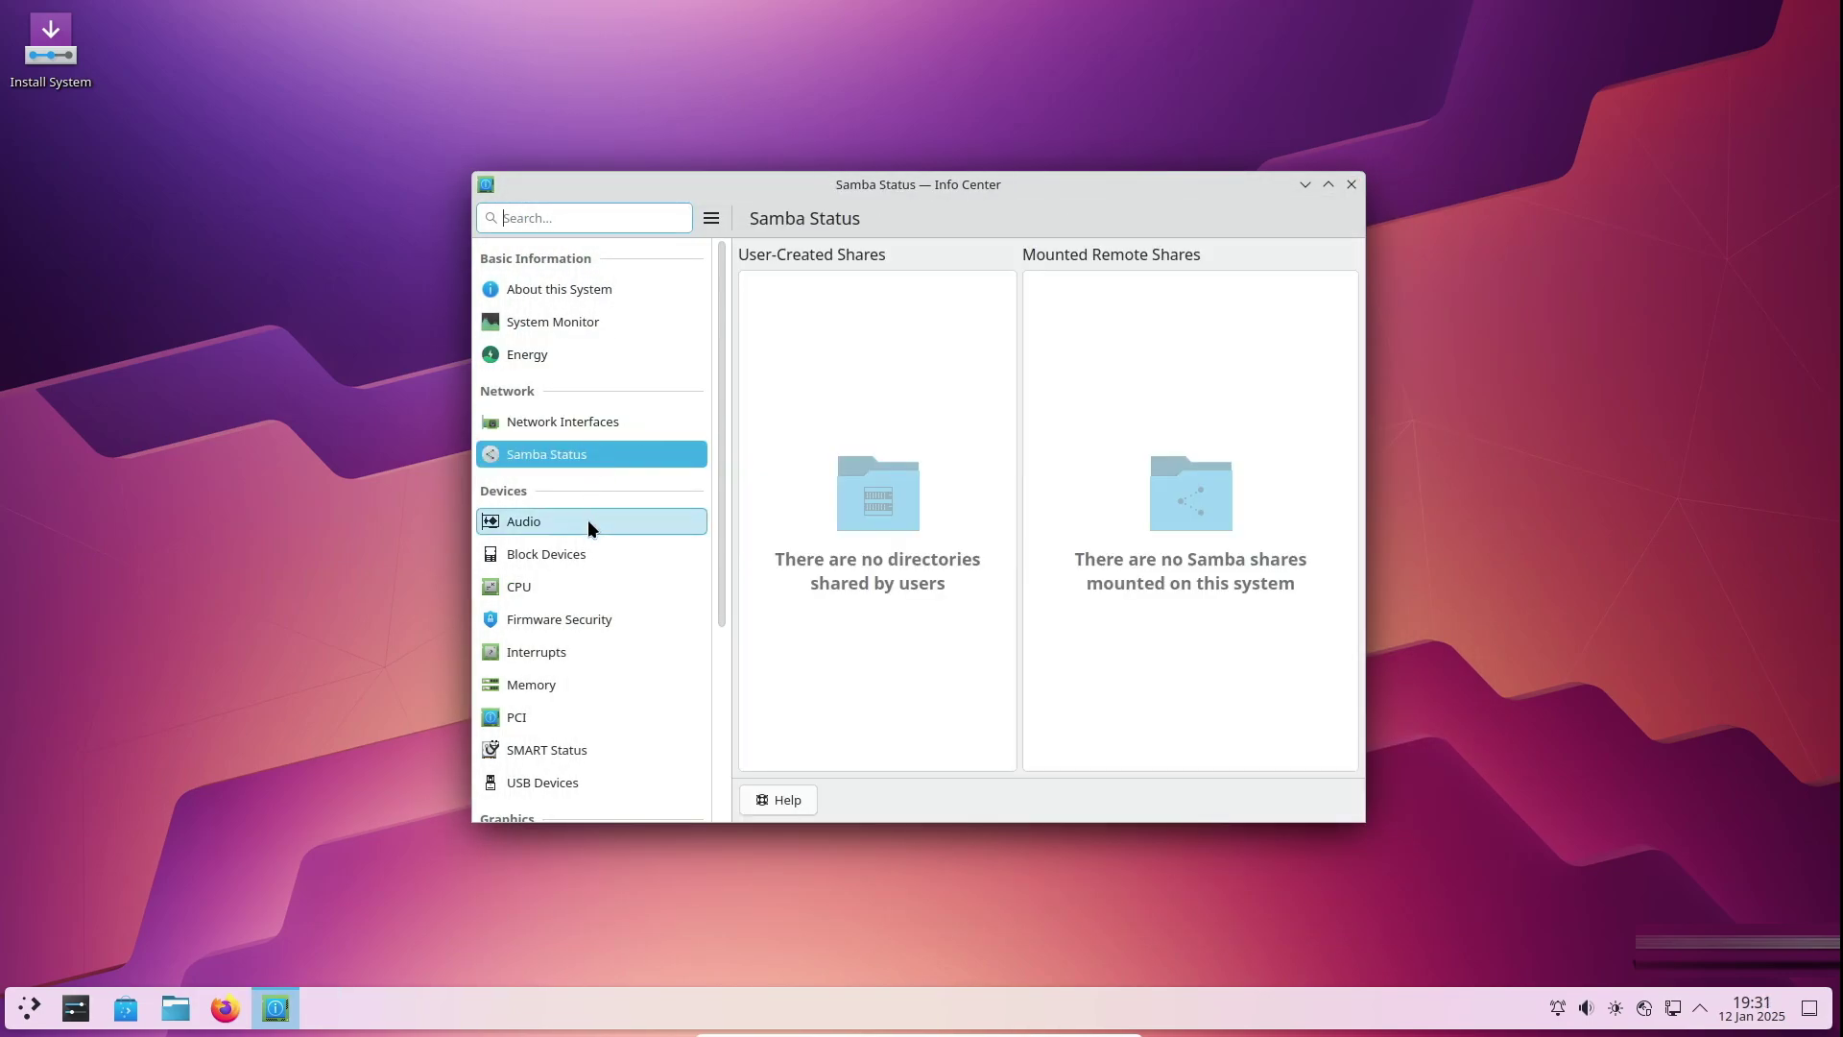
click(587, 520)
click(590, 554)
click(592, 576)
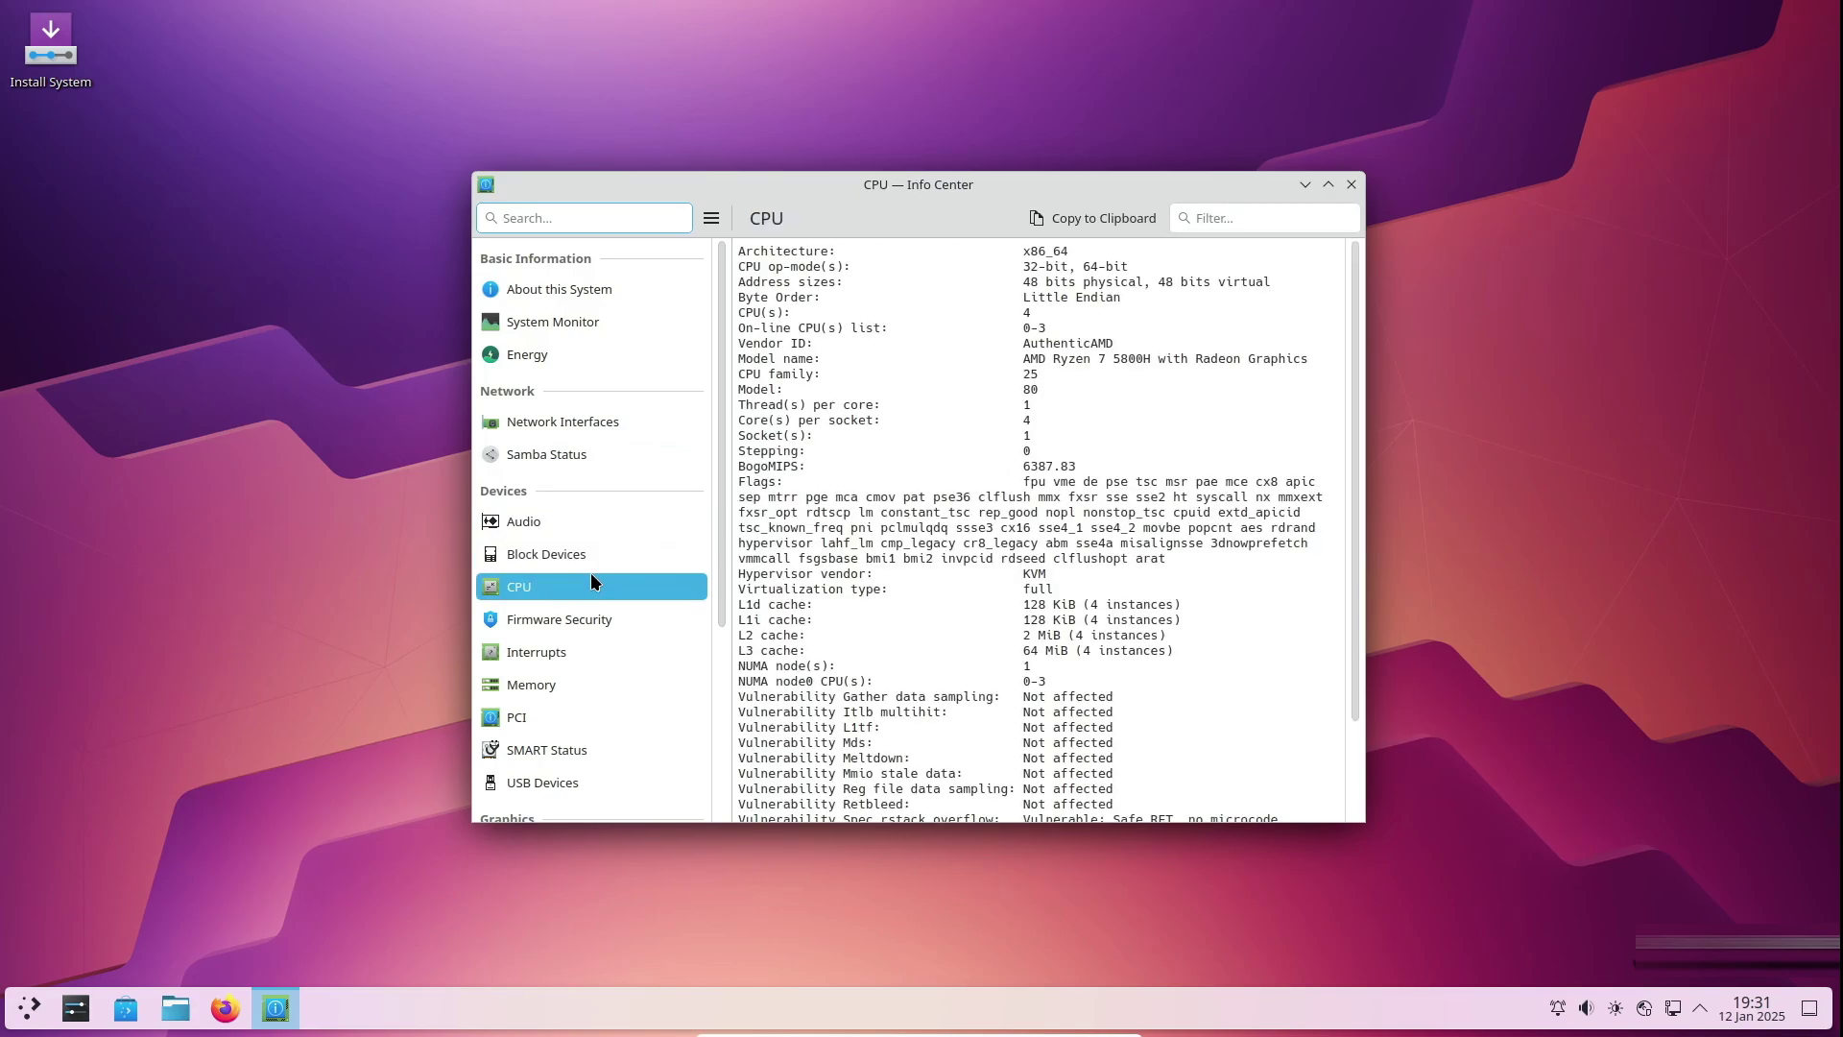
scroll(591, 572, down, 2)
View the Firmware Security, Interrupts, Memory, PCI, SMART and USB Devices pages.
click(595, 554)
click(583, 593)
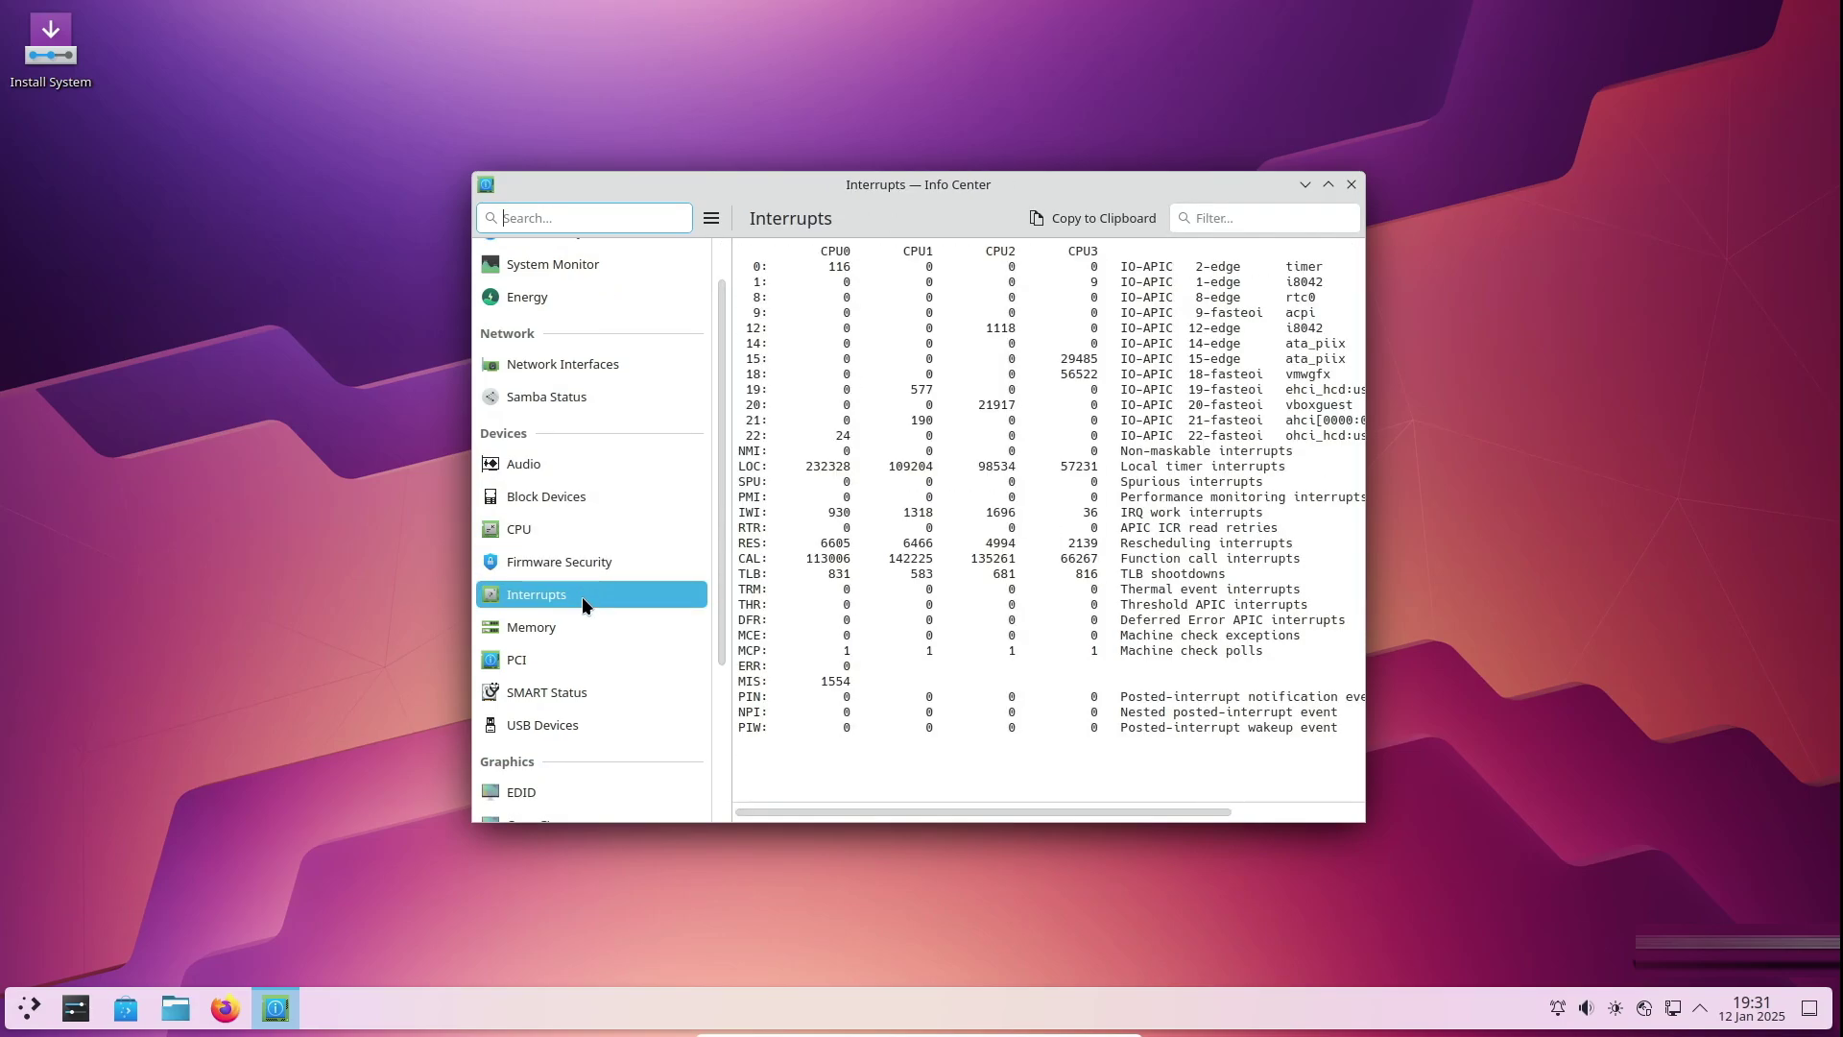
click(573, 622)
click(567, 655)
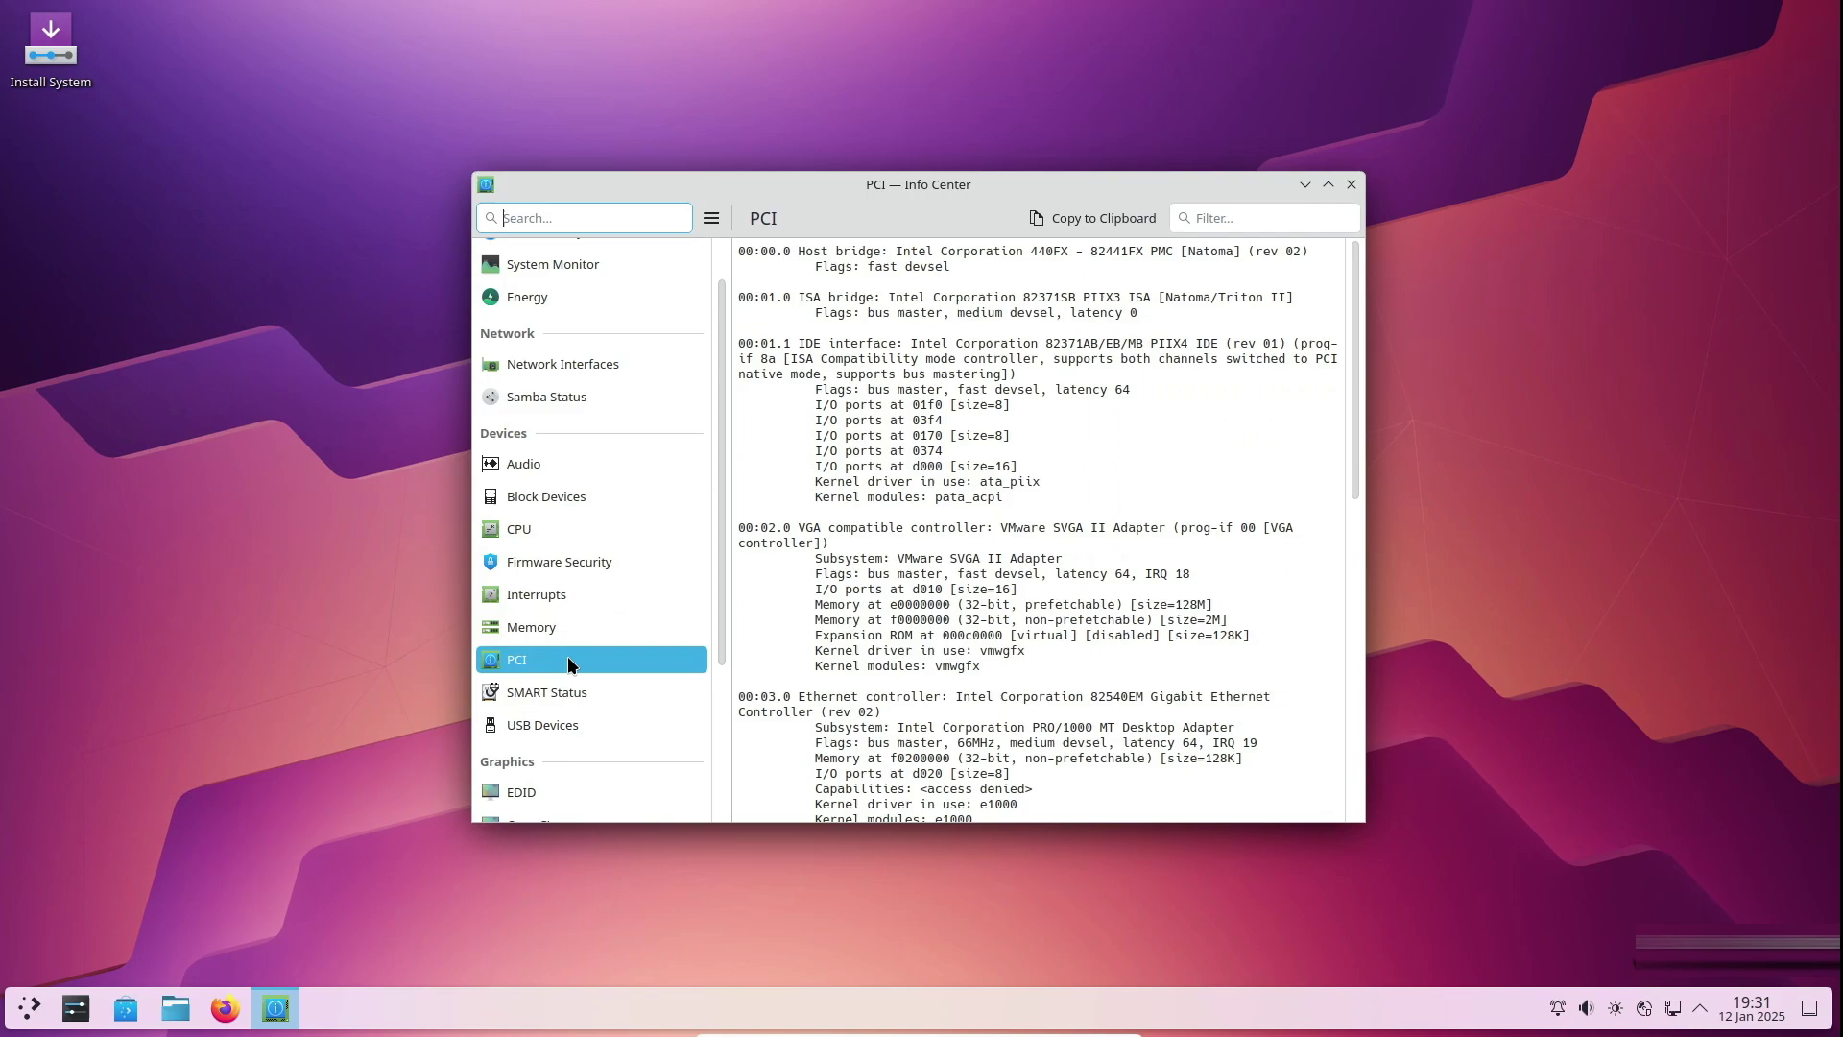
scroll(567, 658, down, 4)
click(590, 583)
click(579, 609)
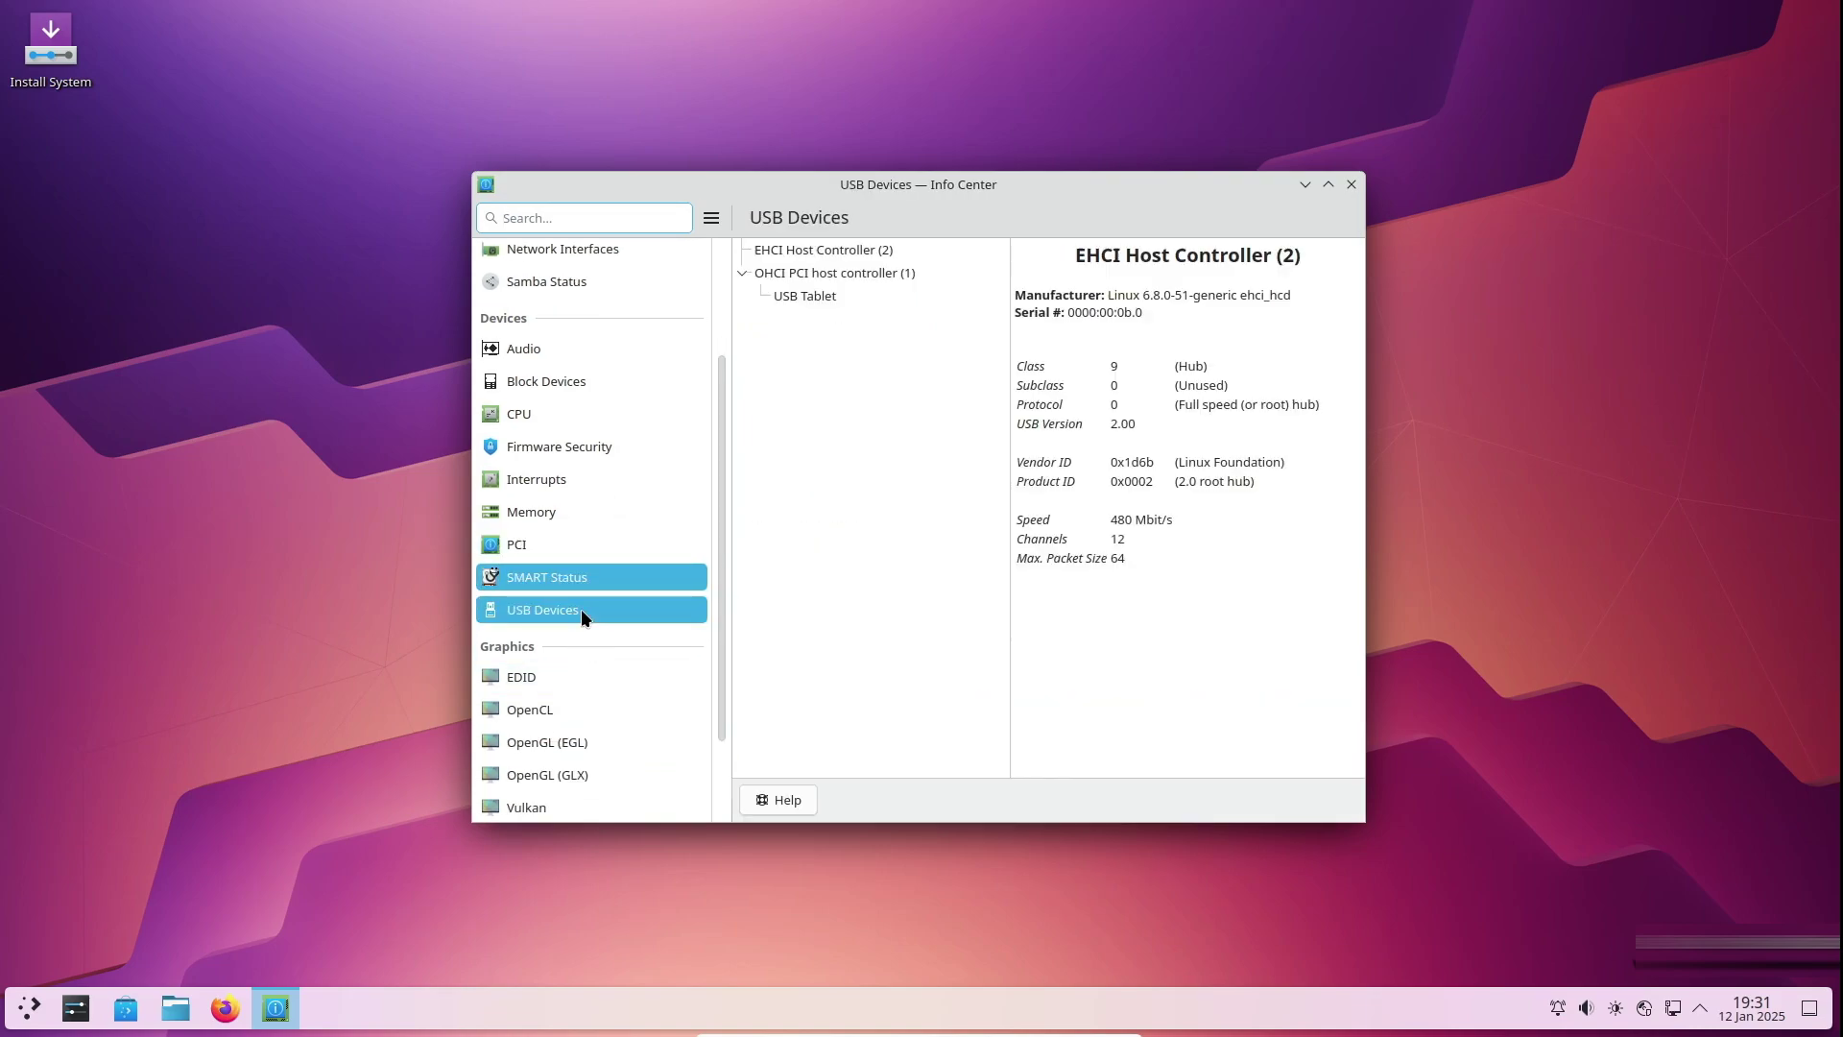
scroll(614, 575, down, 4)
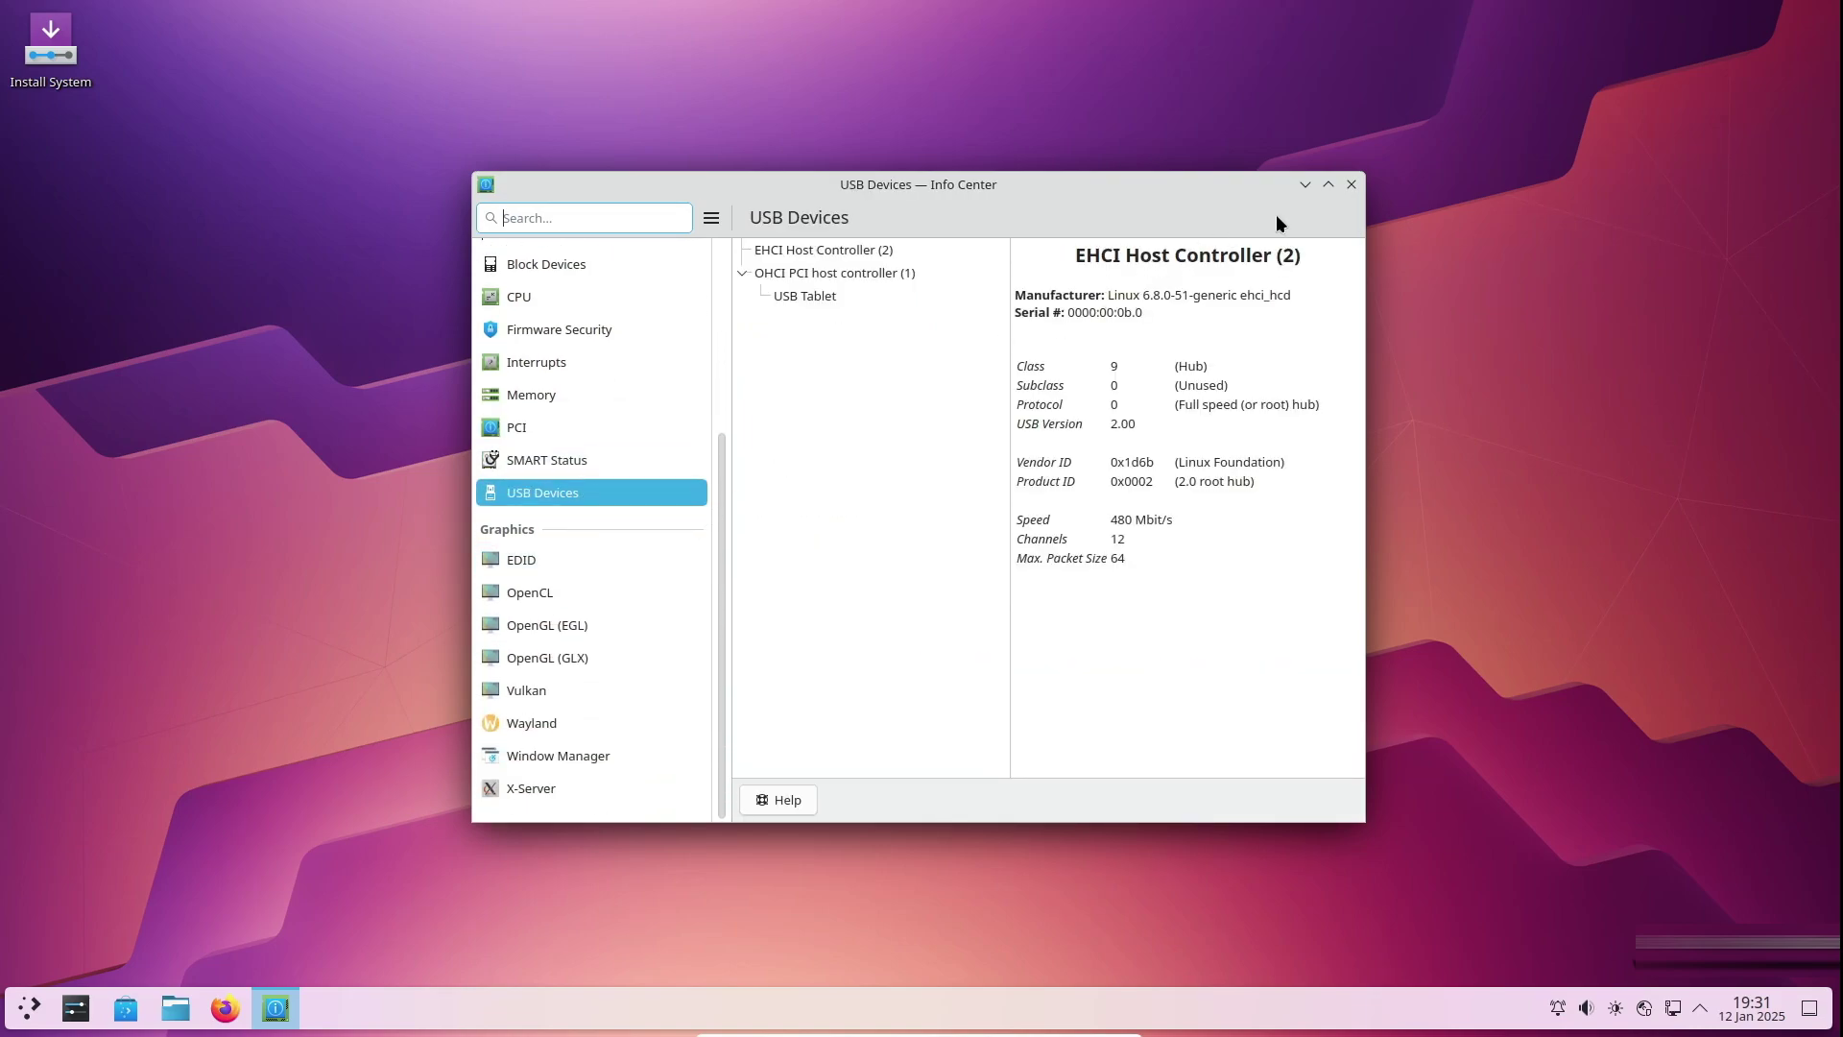
Close Info Center, launch Discover, and view its Installed, Updates, Settings and About pages.
click(1349, 185)
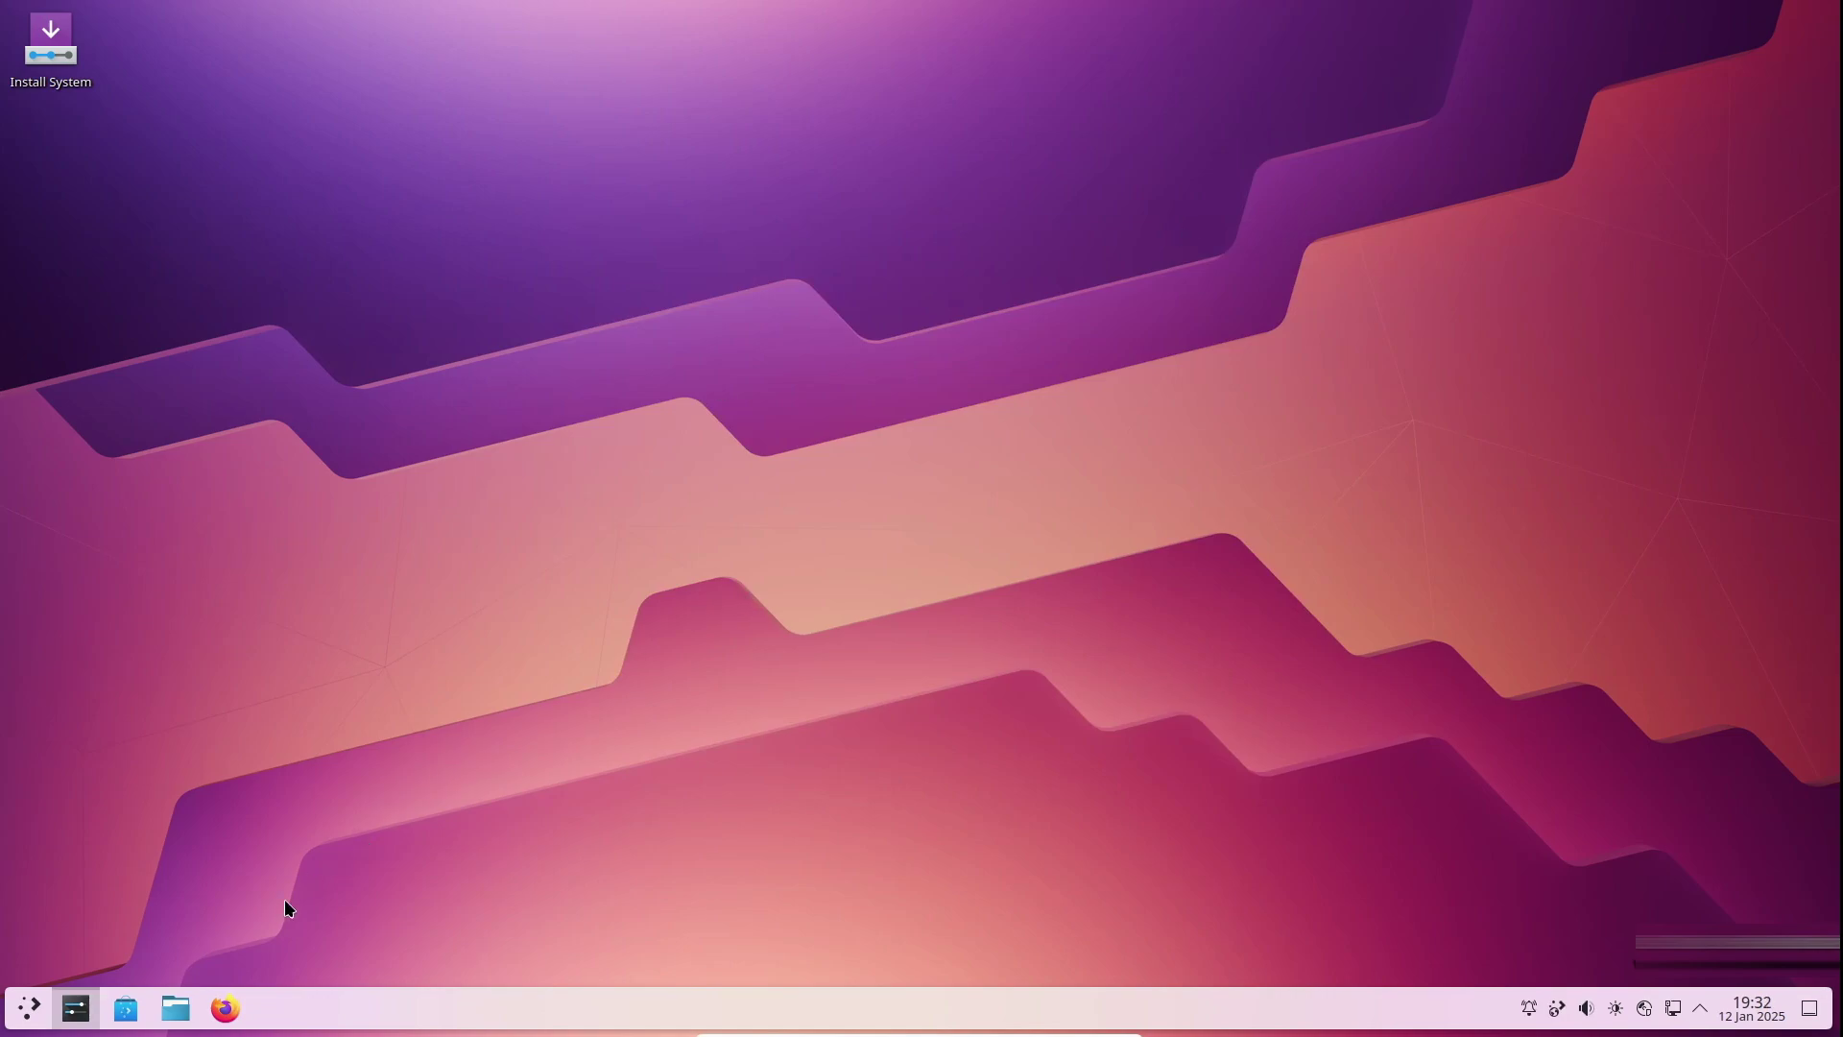
click(126, 1007)
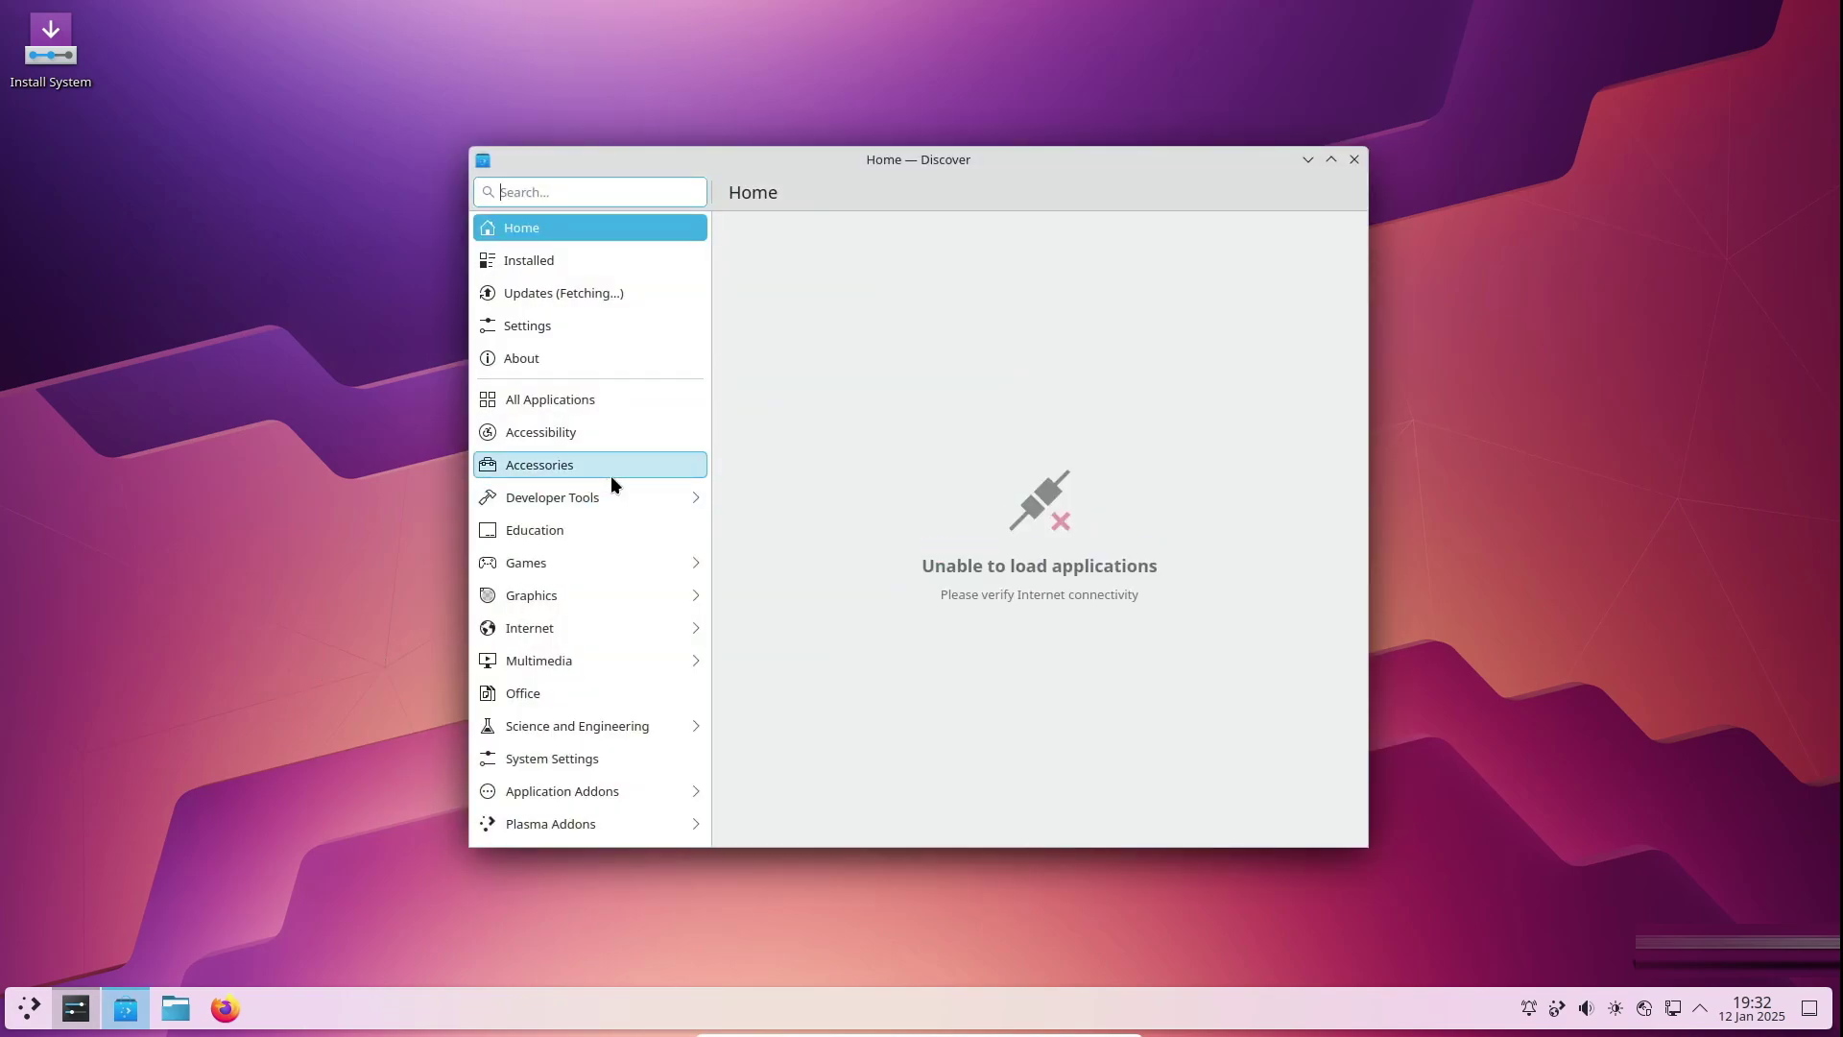
click(620, 257)
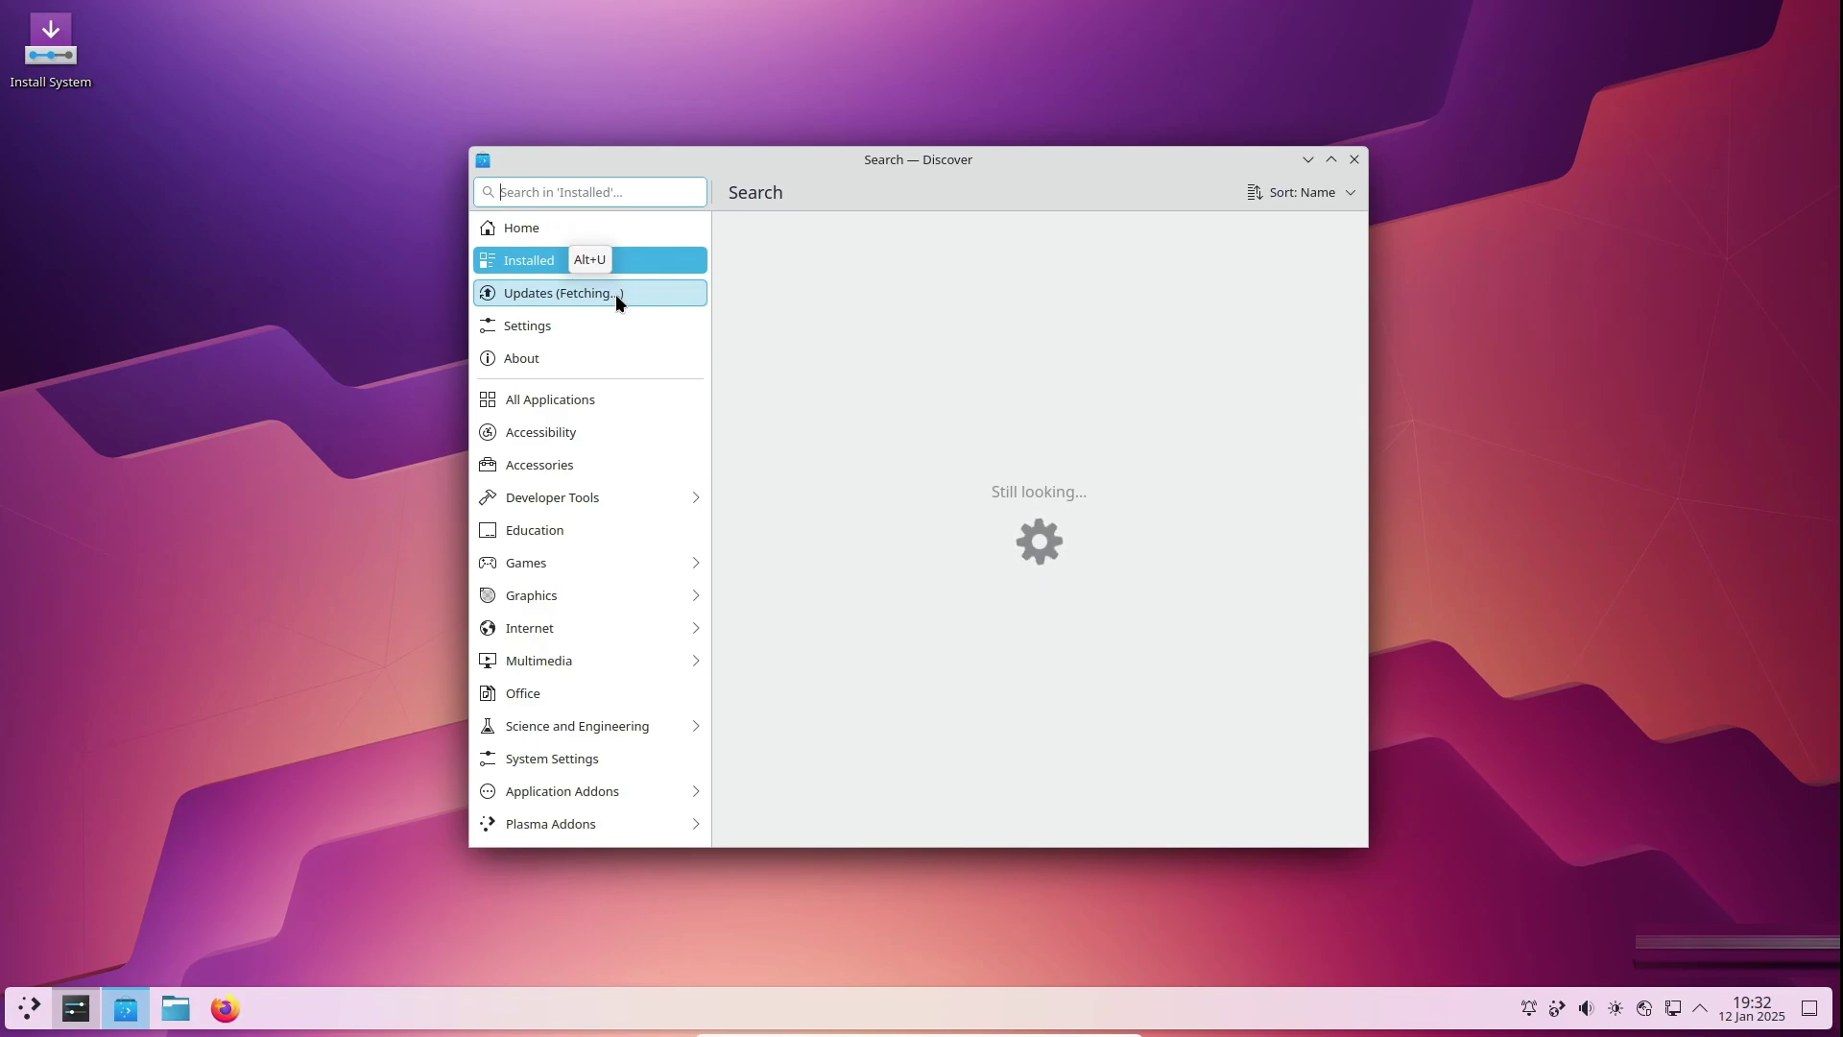
click(614, 294)
click(607, 310)
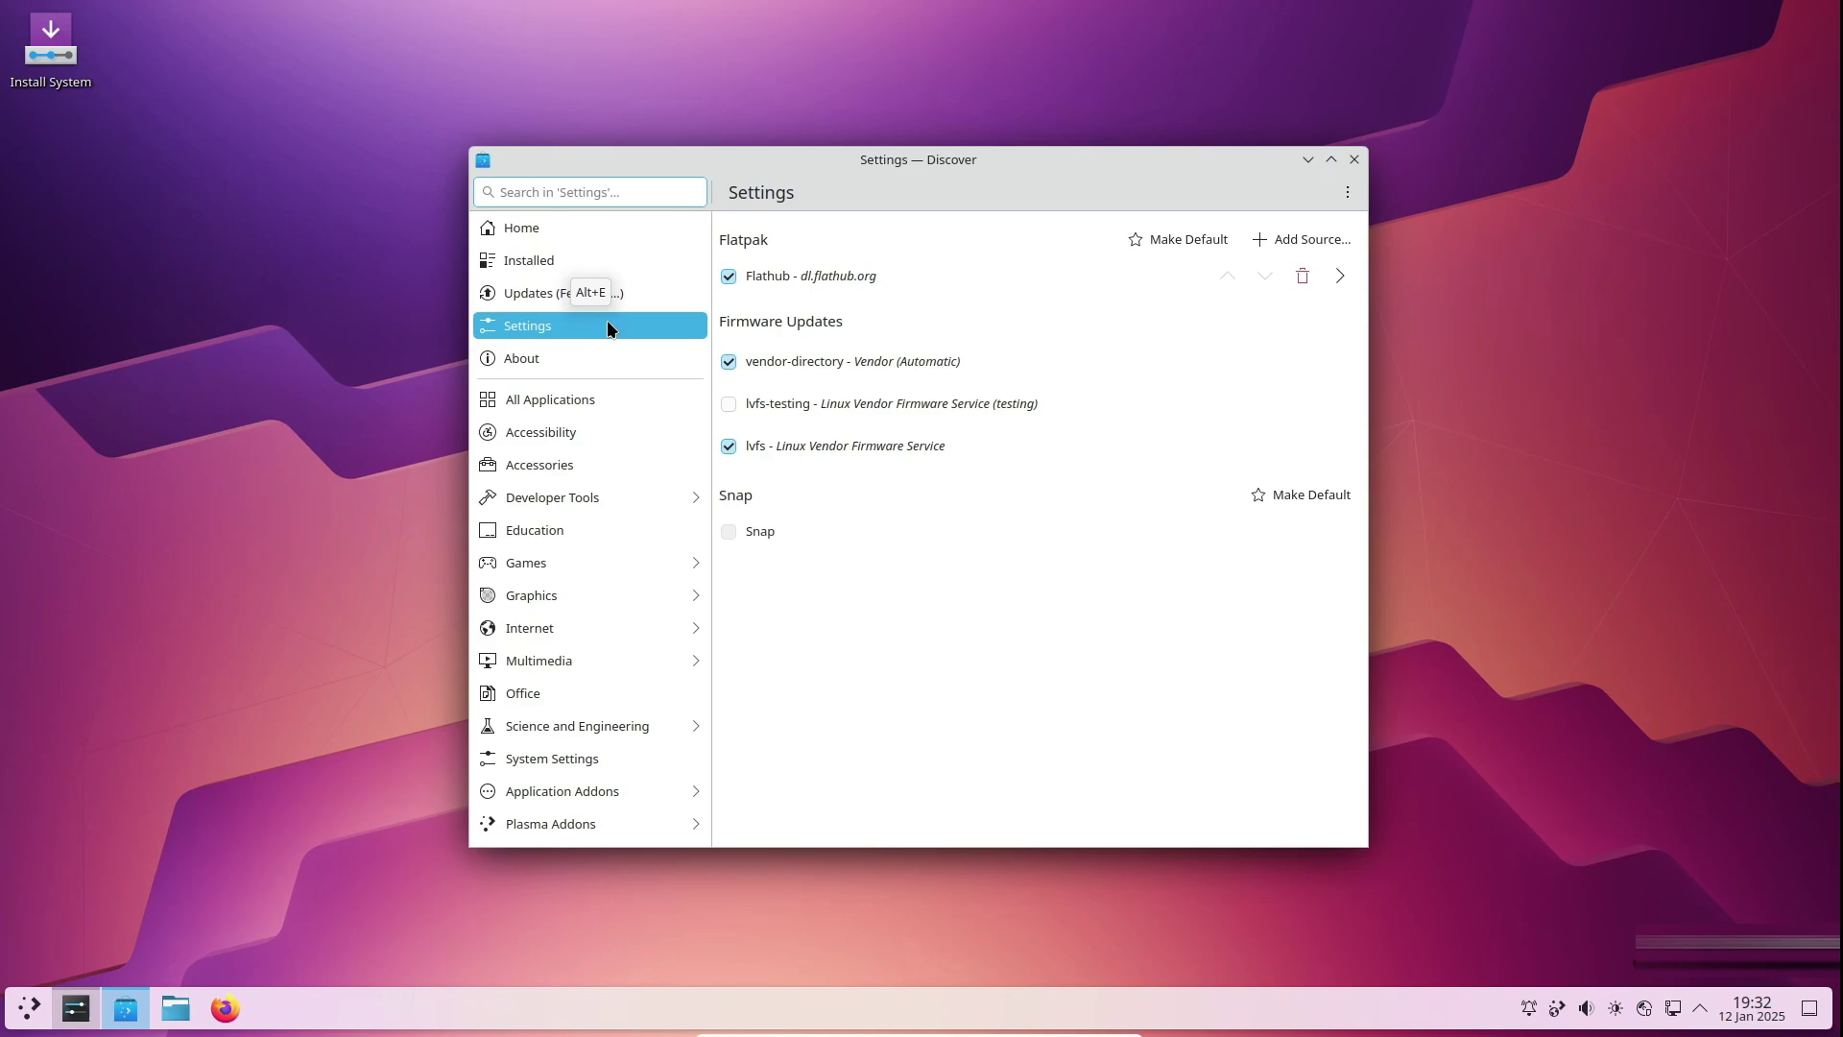
click(602, 345)
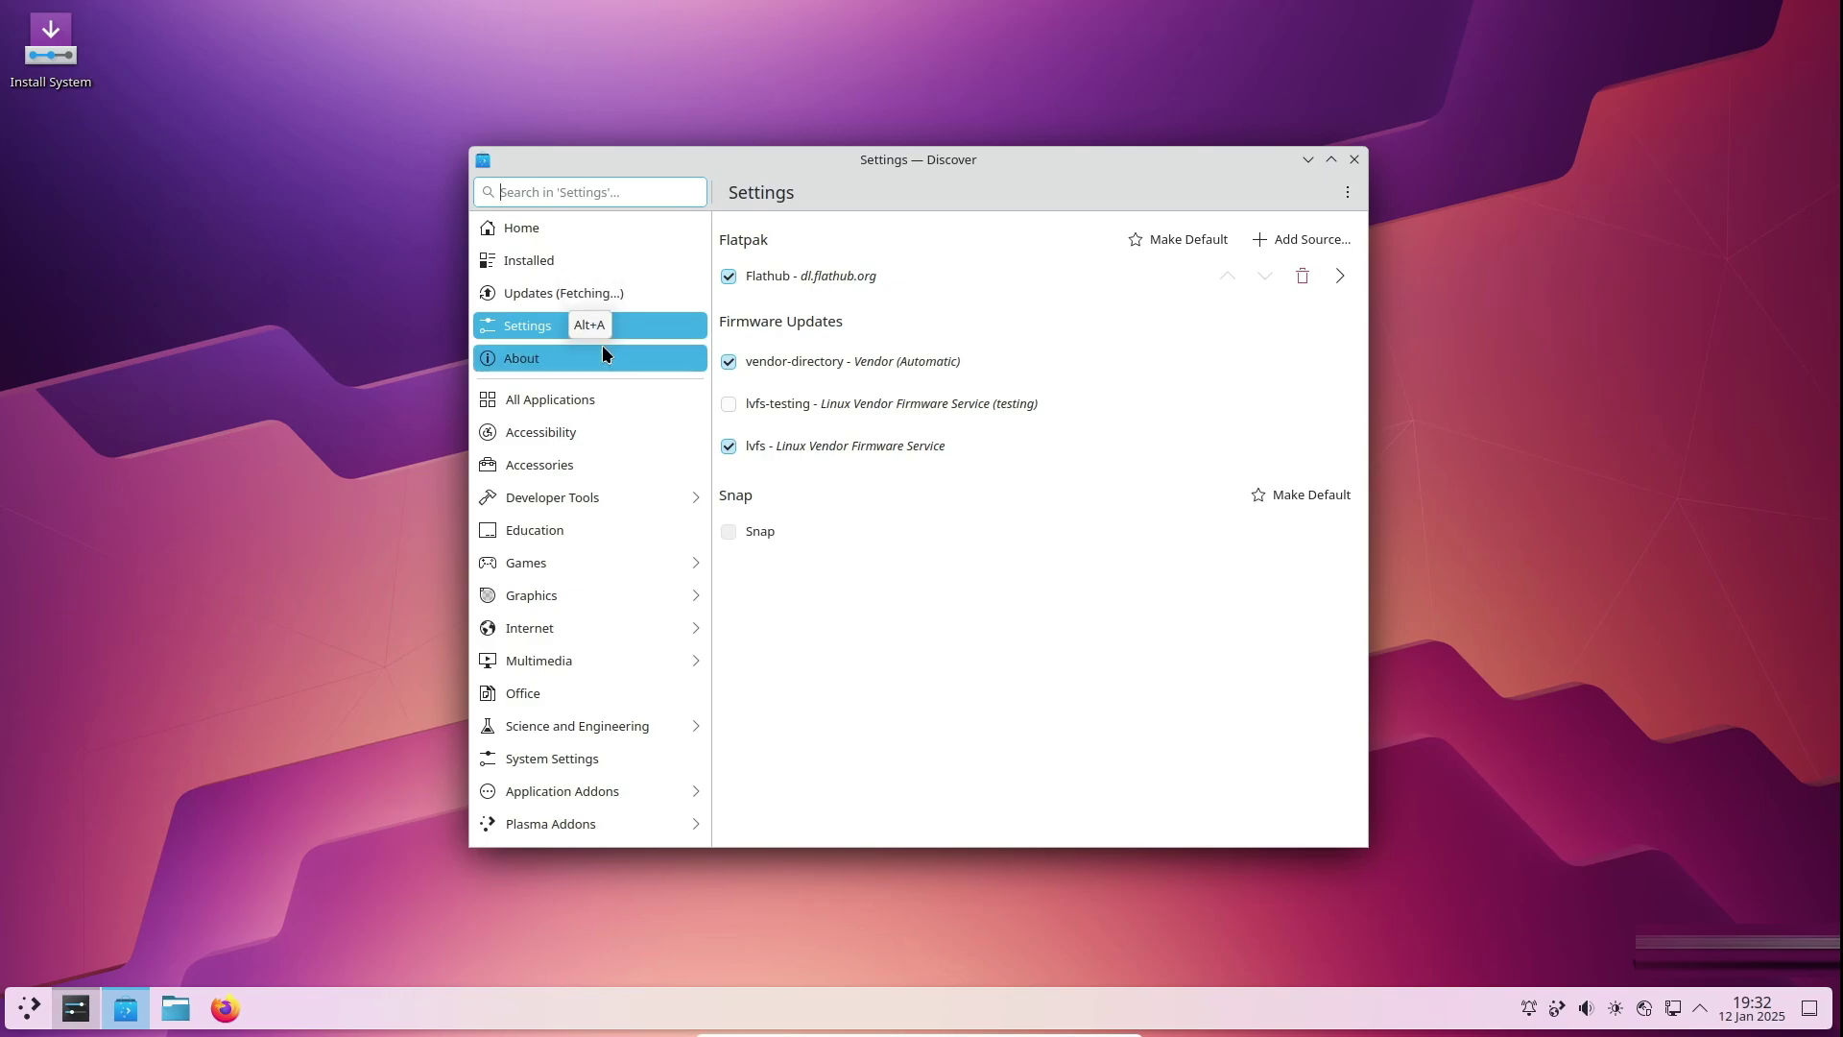
Browse All Applications, Accessibility, Accessories, Education and System Settings, ending on the 21.4 MiB Updates.
click(595, 395)
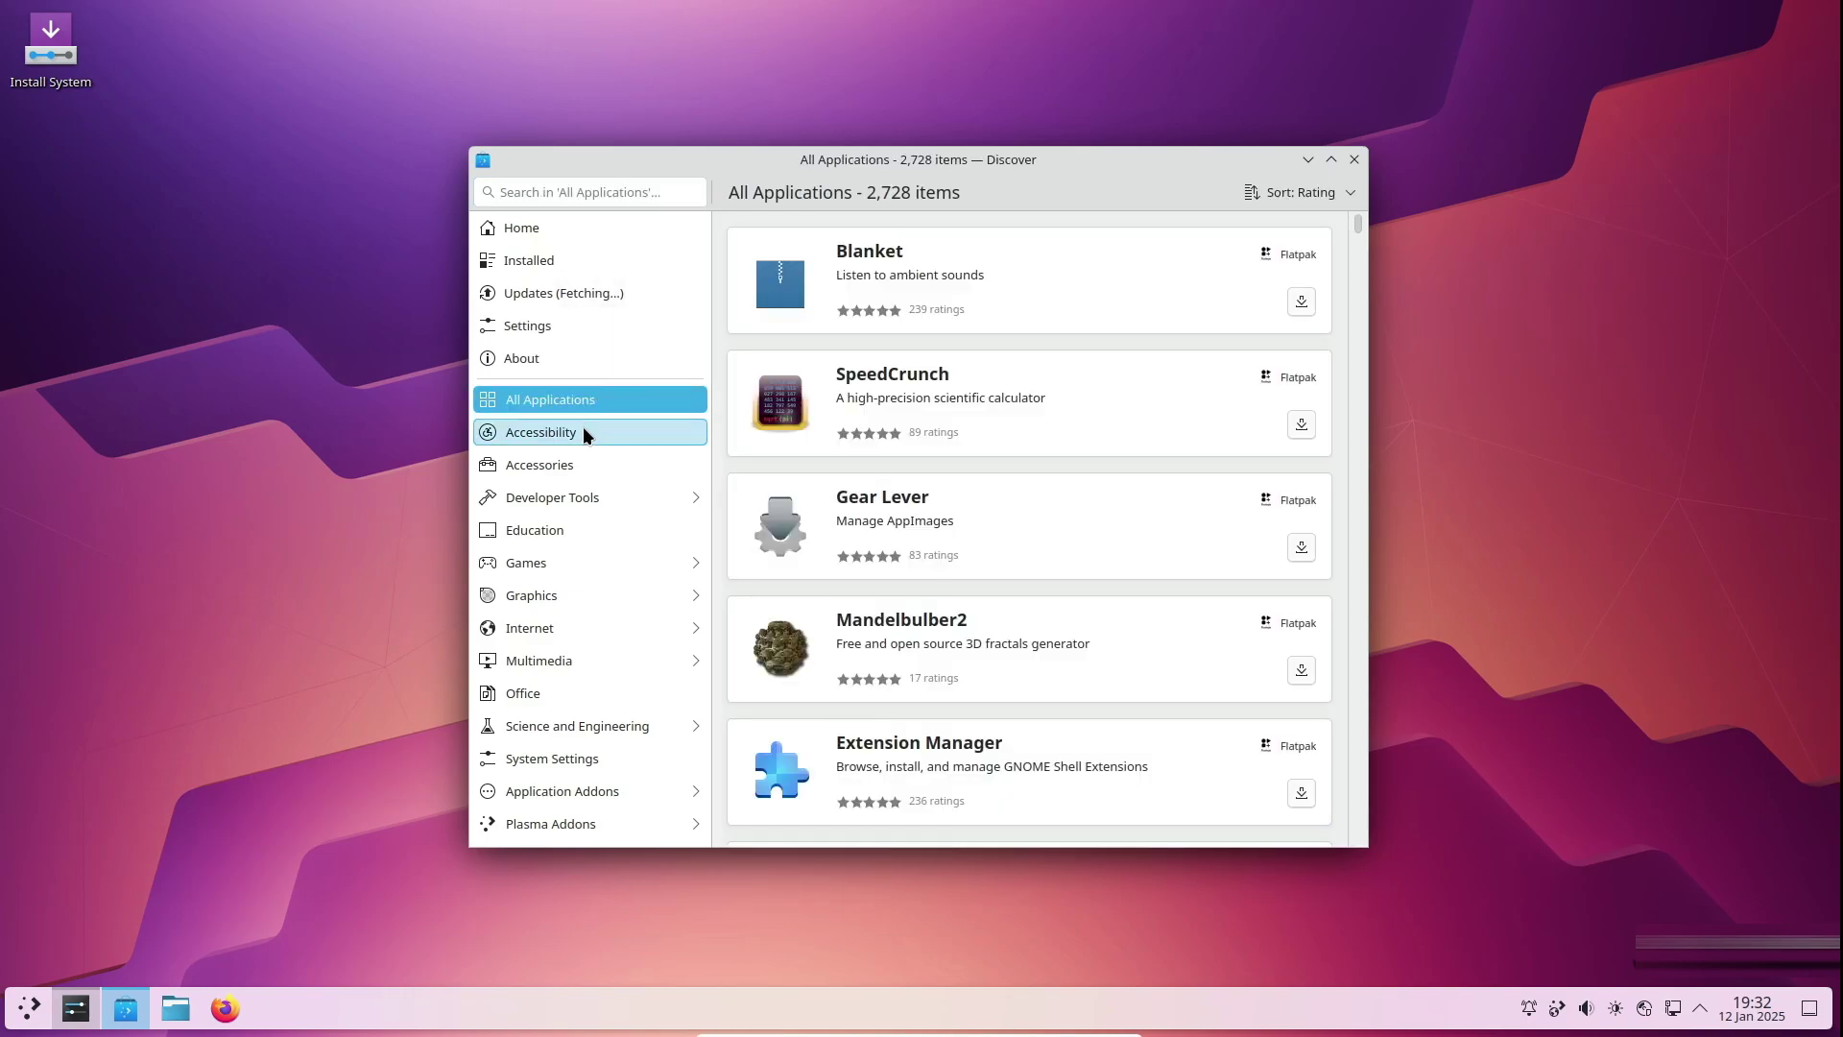
click(584, 428)
click(576, 465)
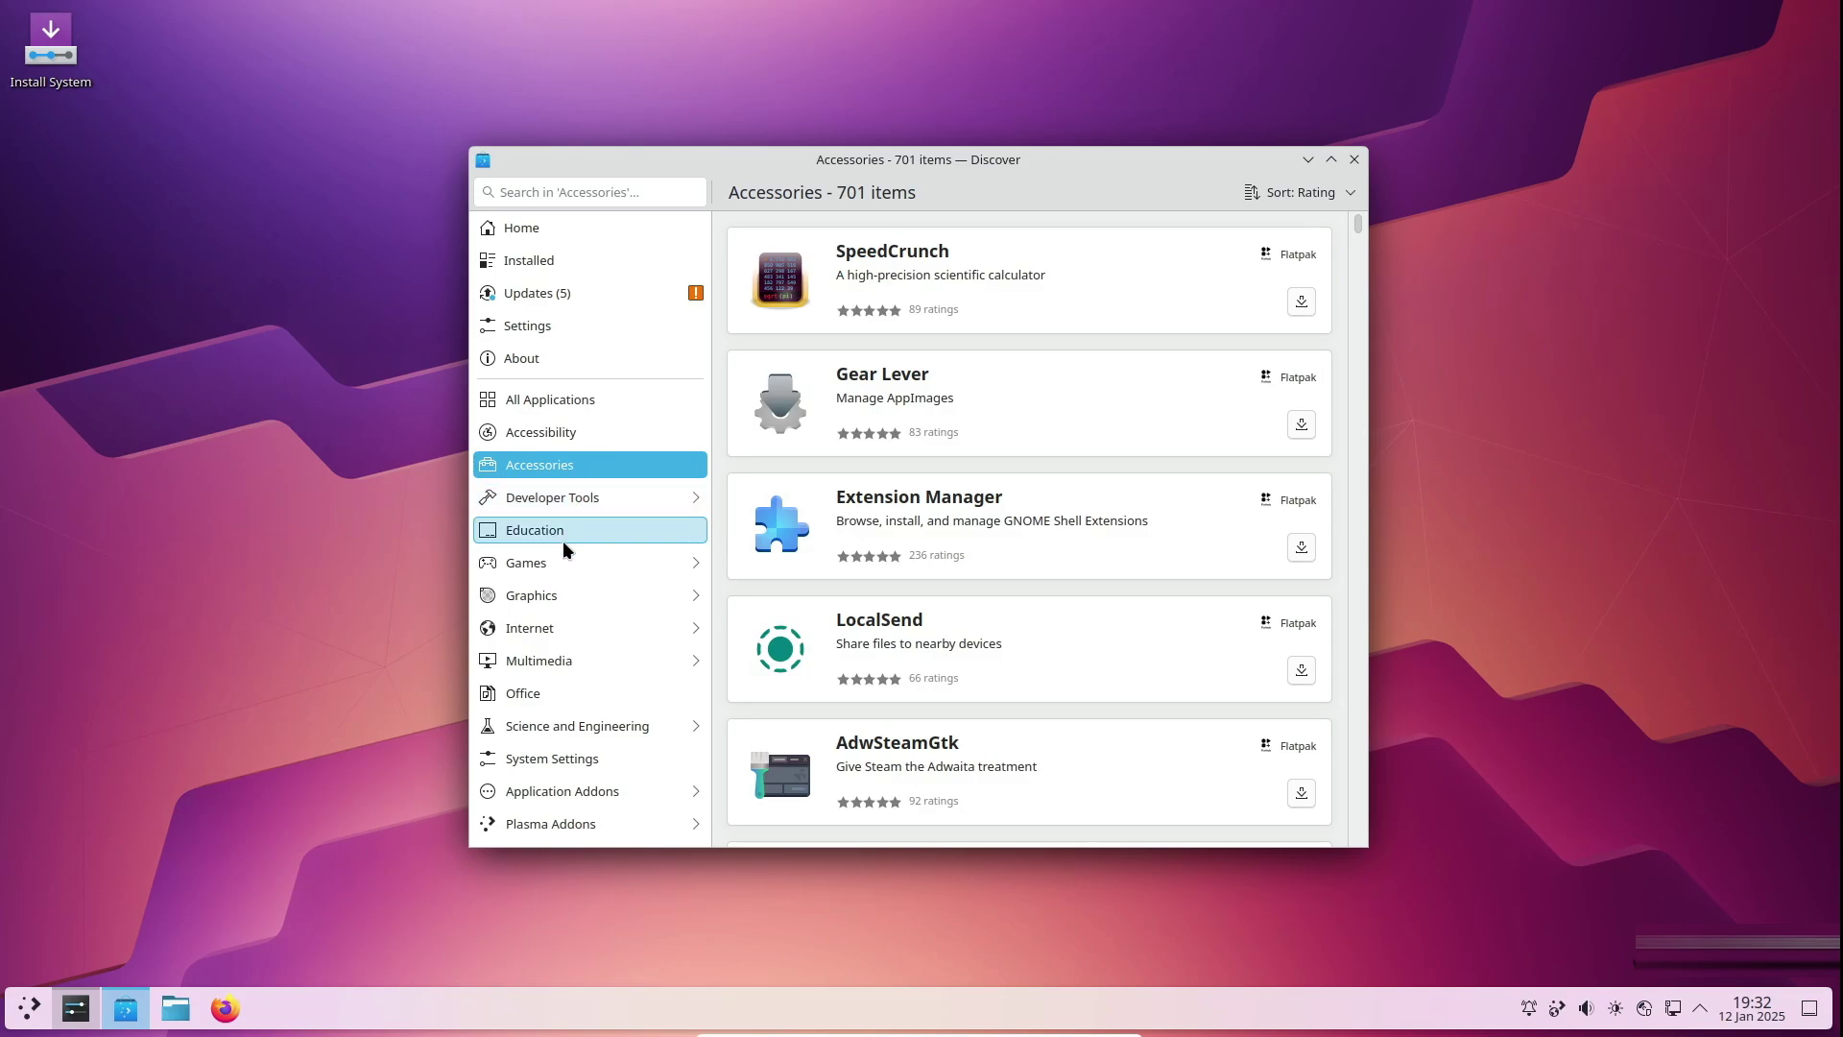
click(563, 540)
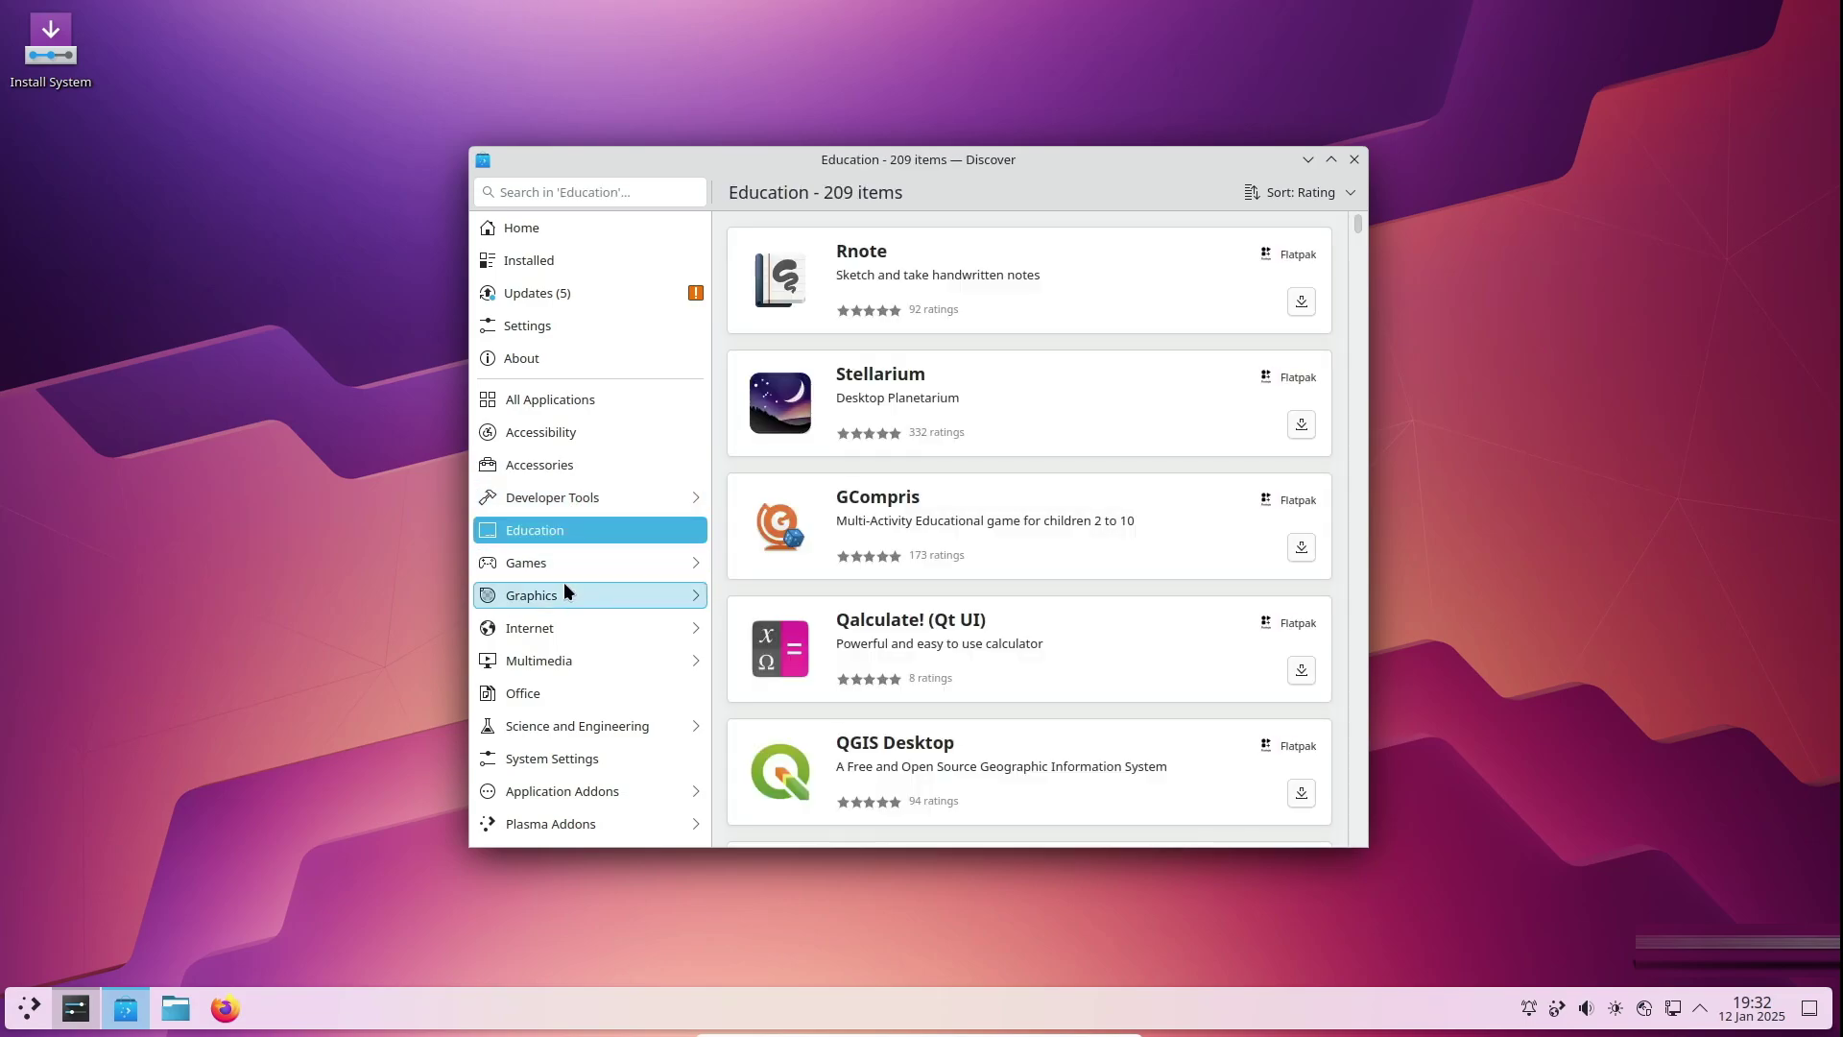
click(582, 758)
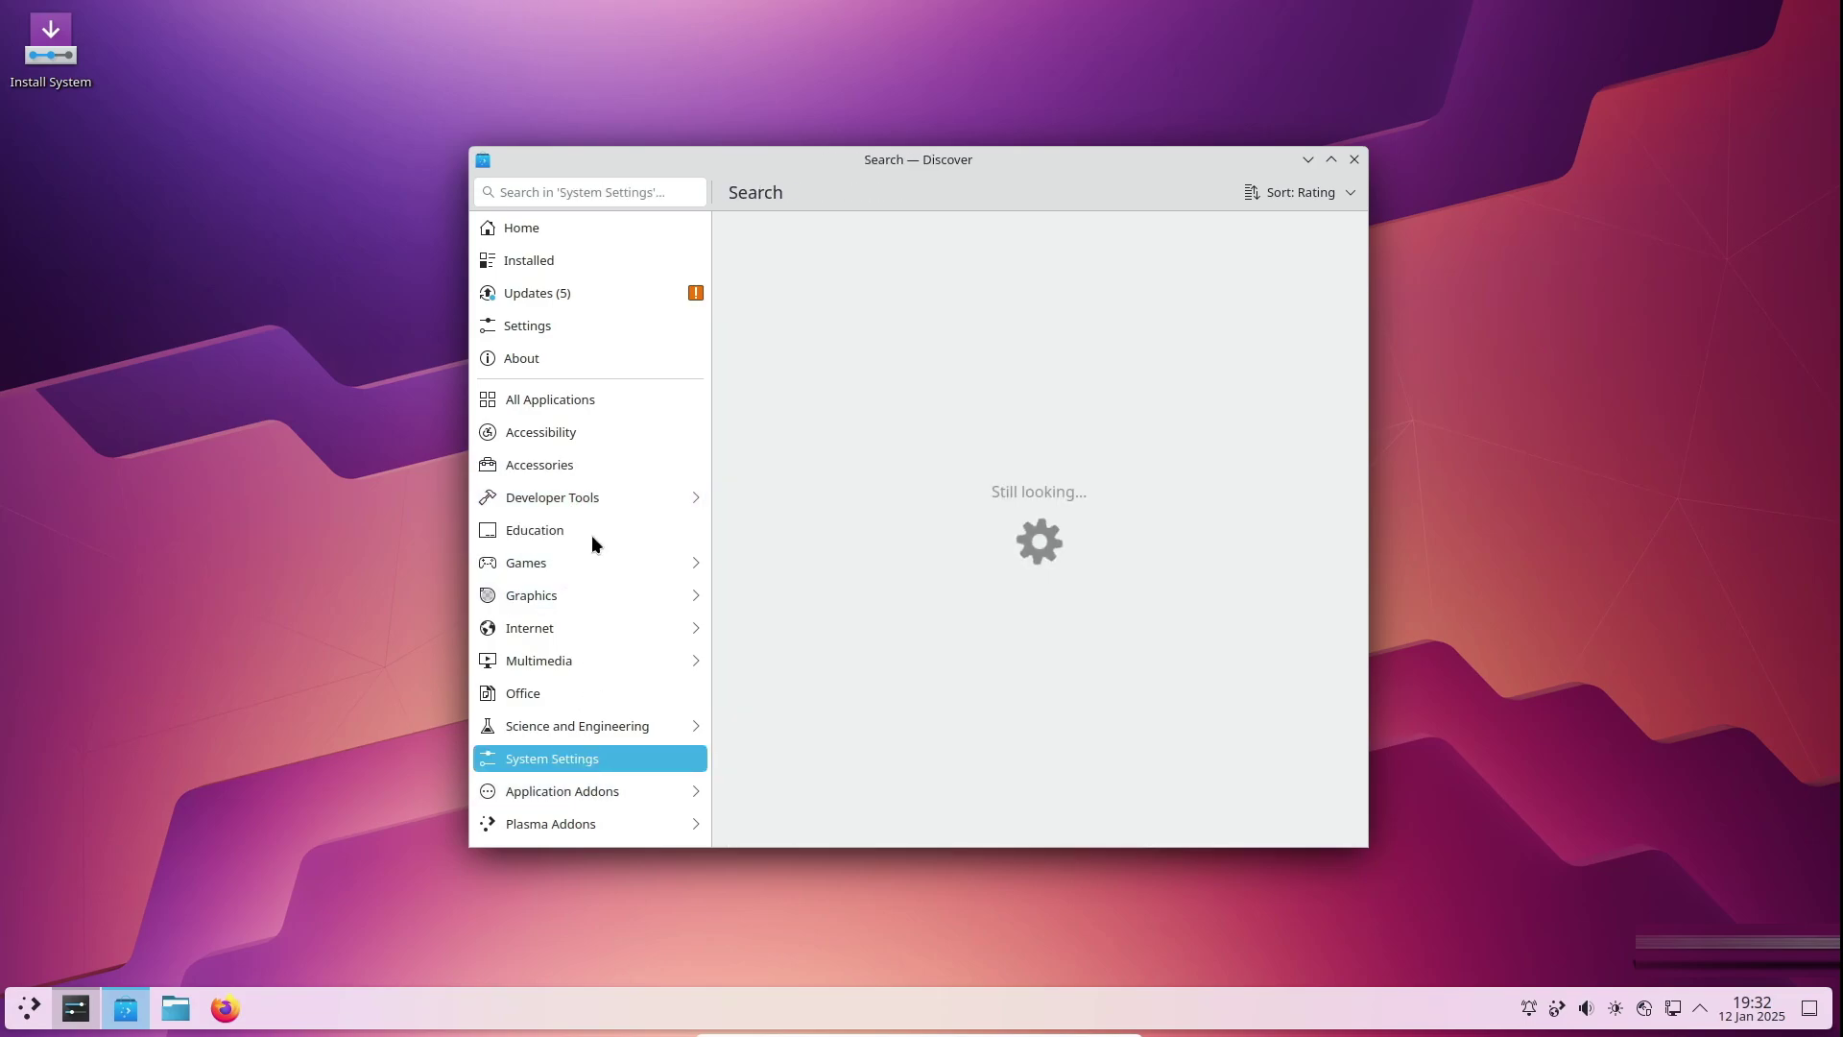
click(582, 409)
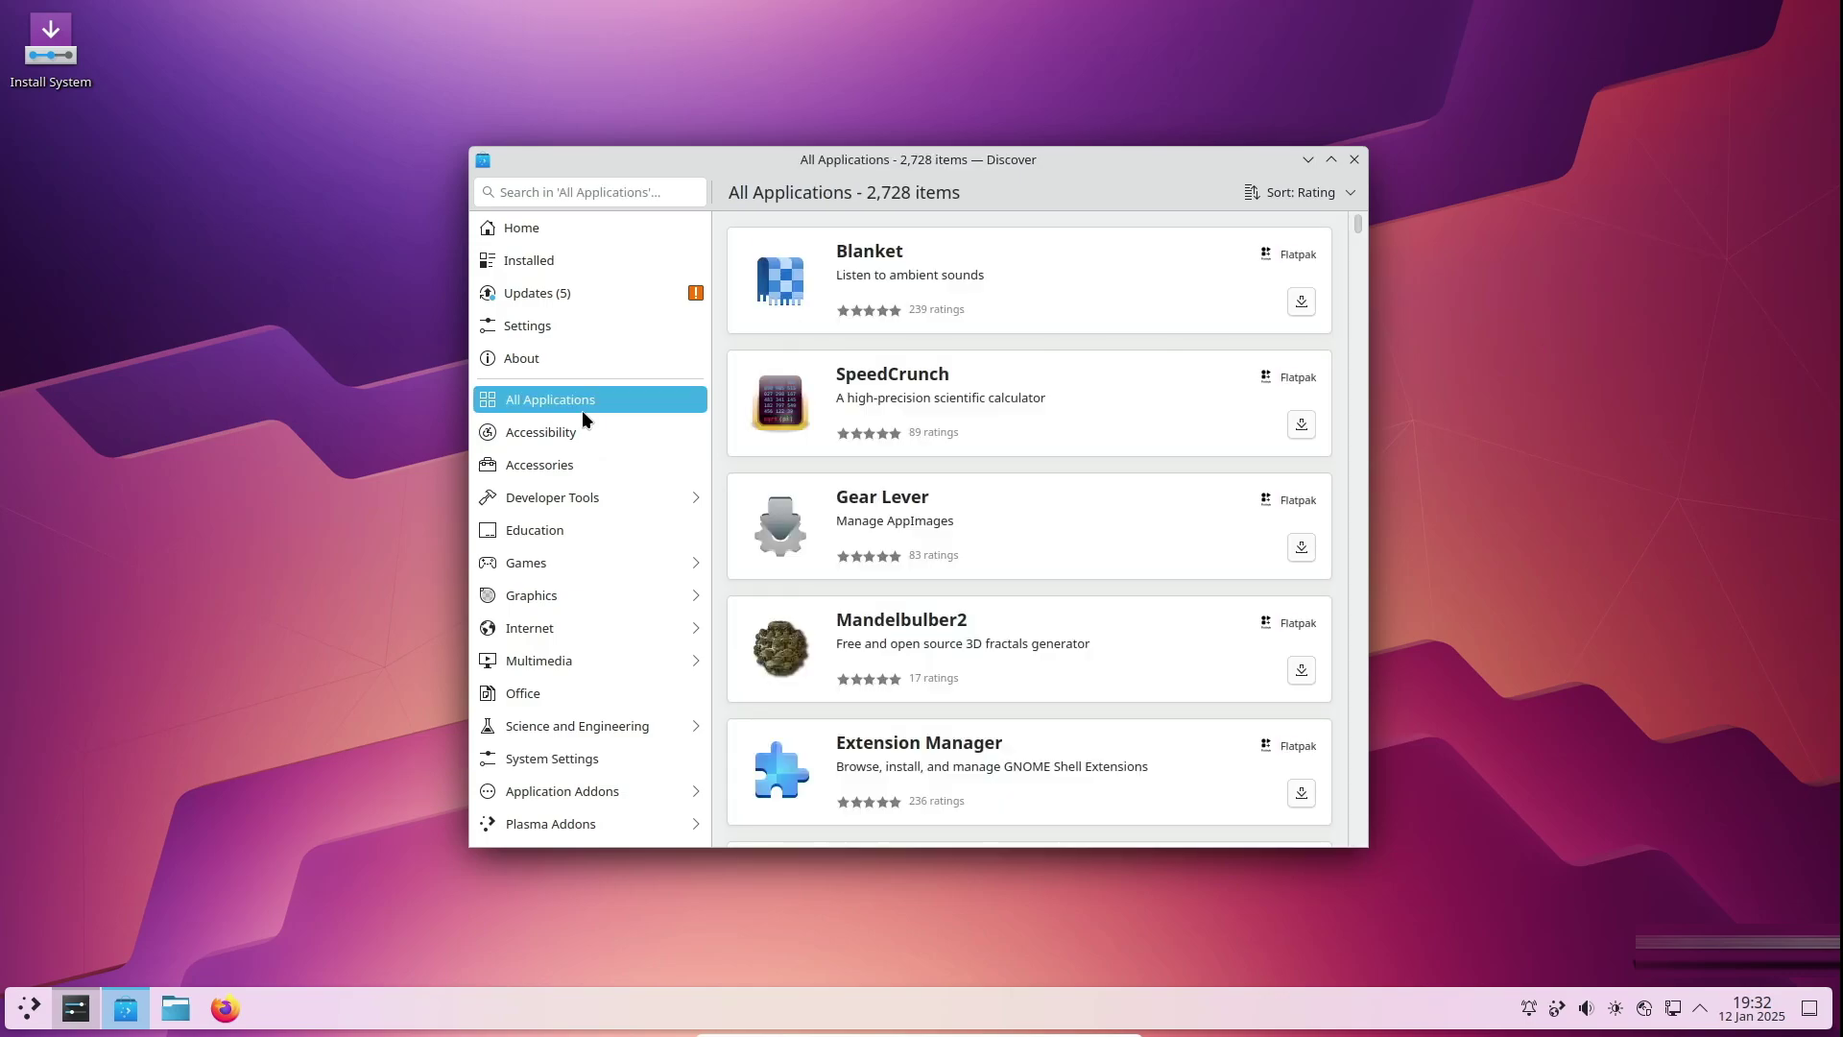
click(582, 363)
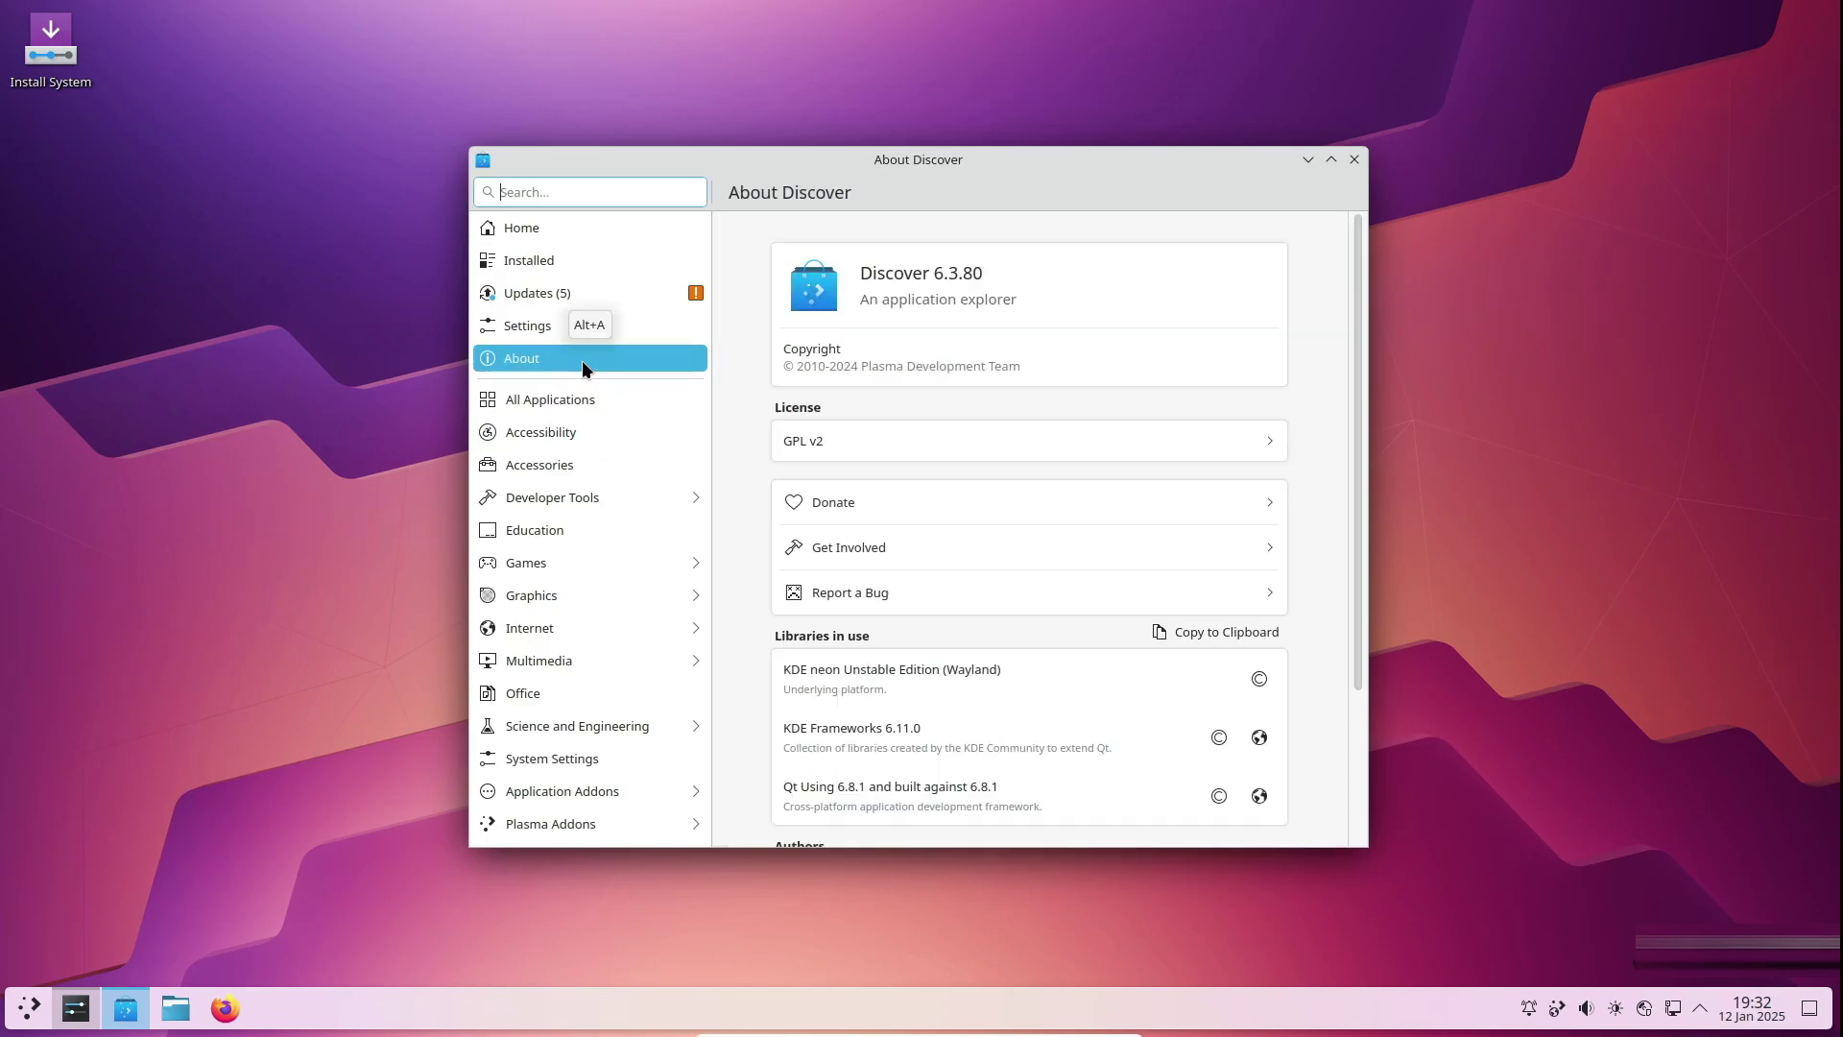
click(596, 293)
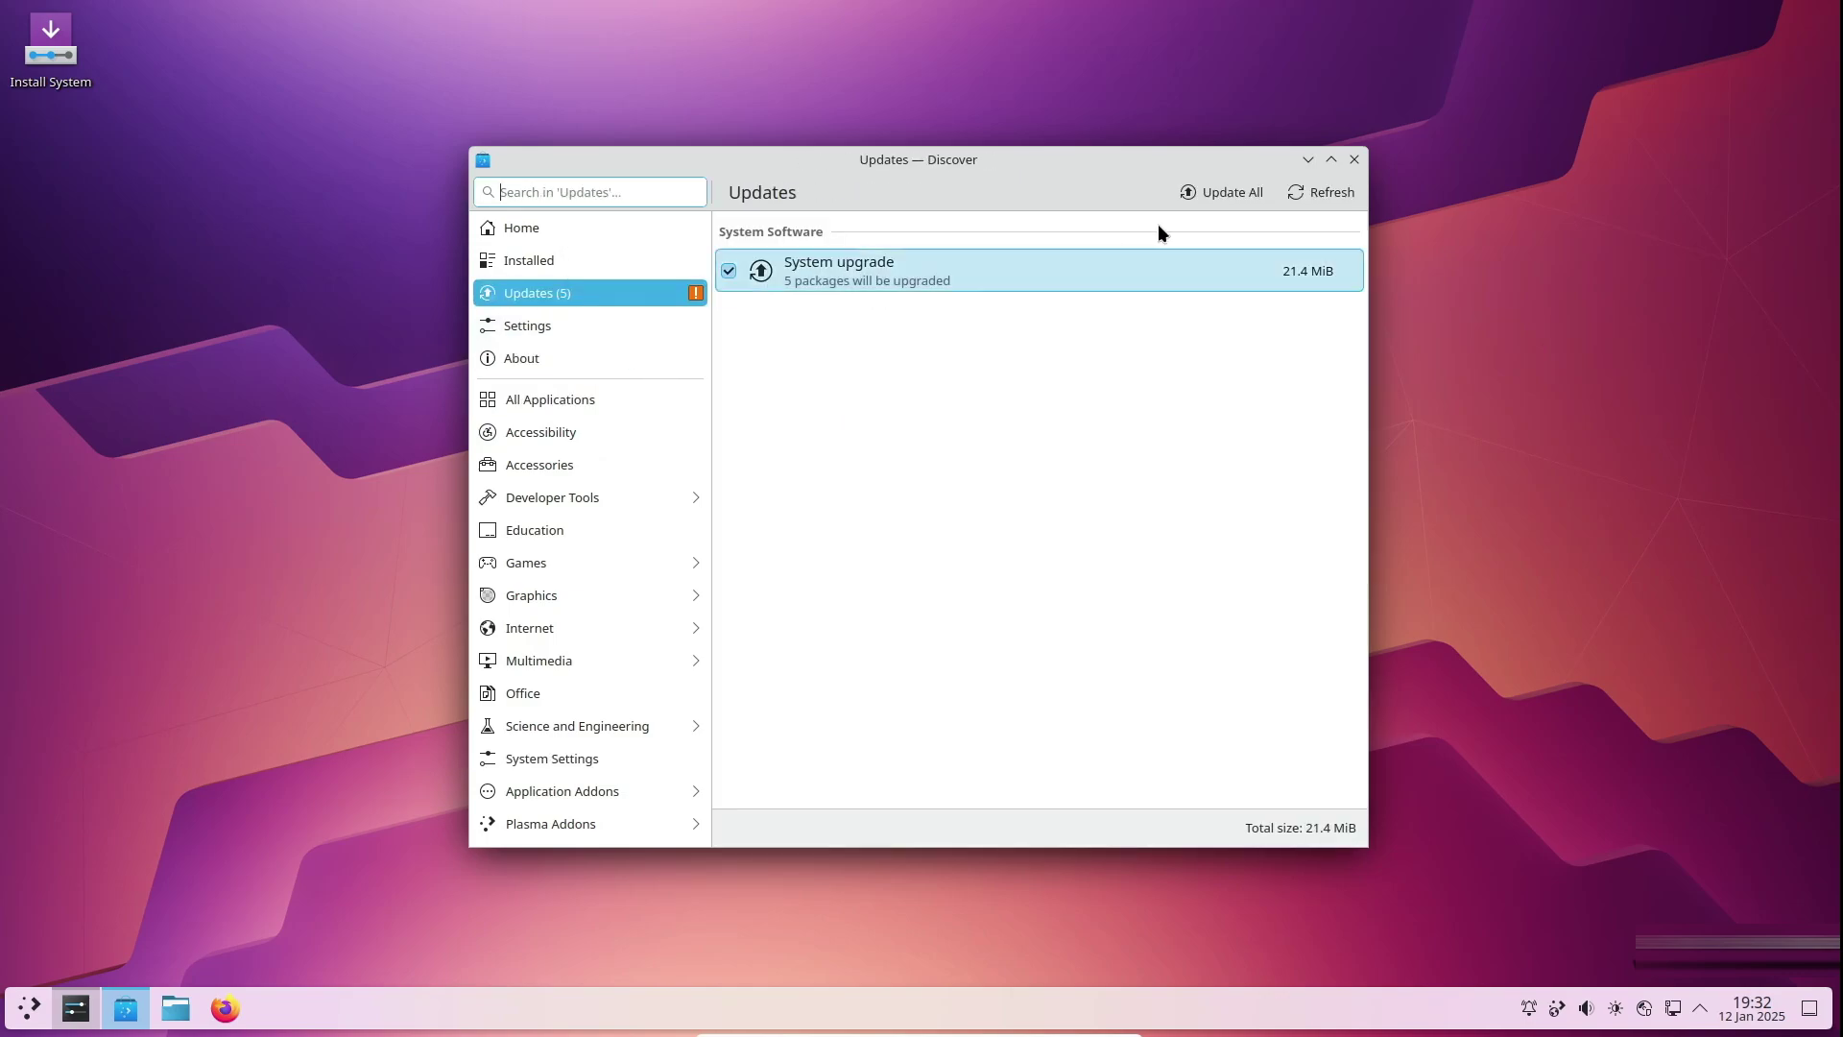
Close Discover, browse the launcher categories, and launch Konsole.
click(1354, 160)
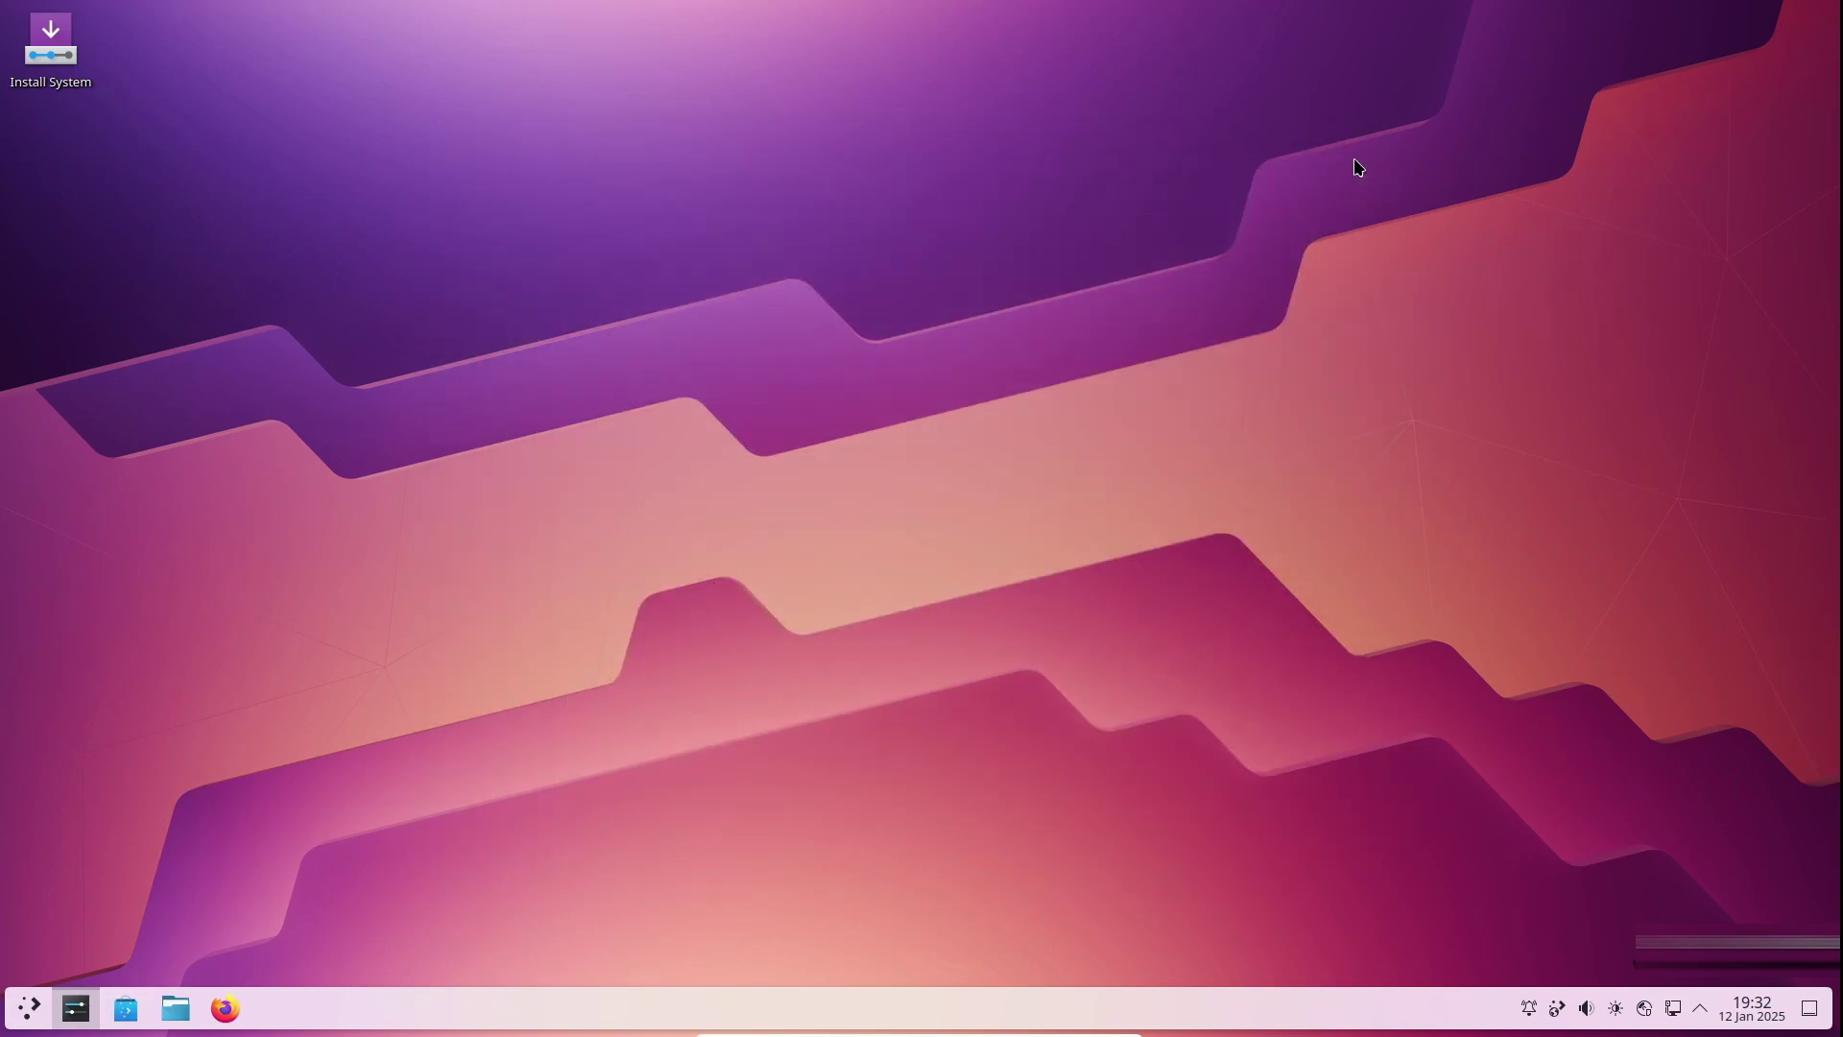
click(45, 1003)
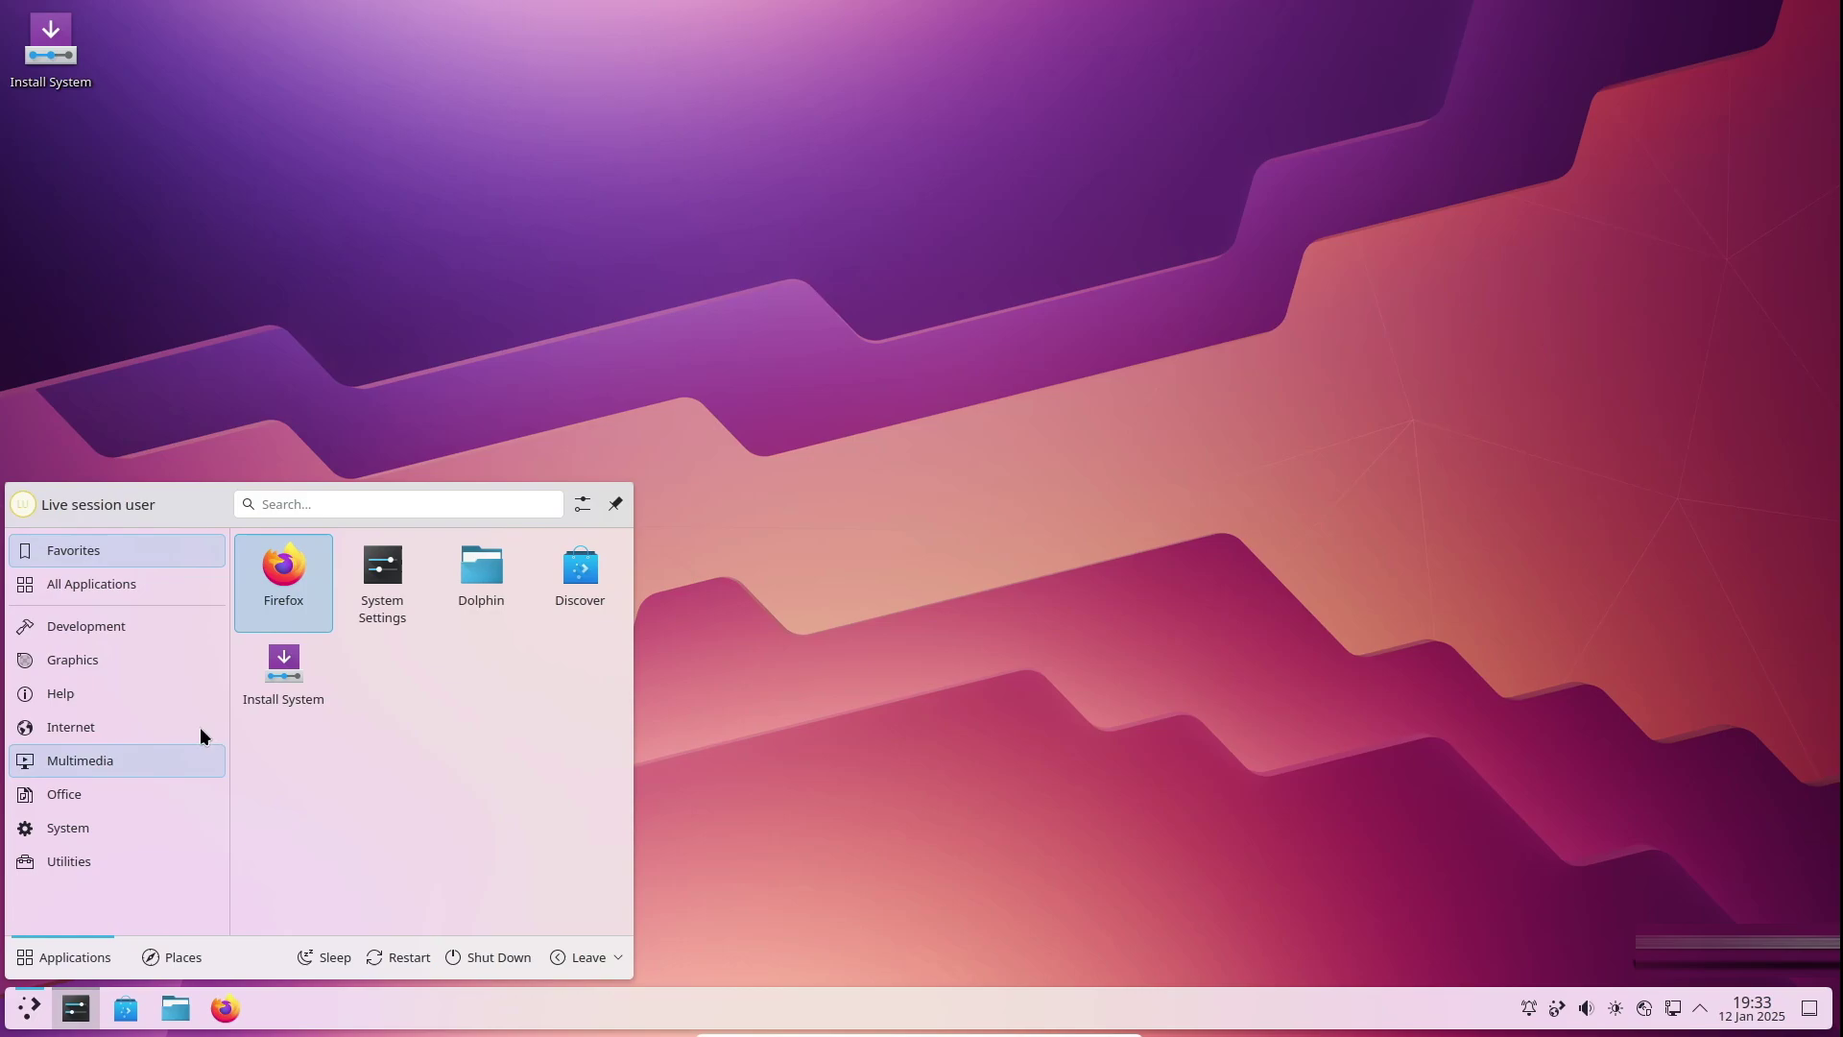
mouse_move(117, 653)
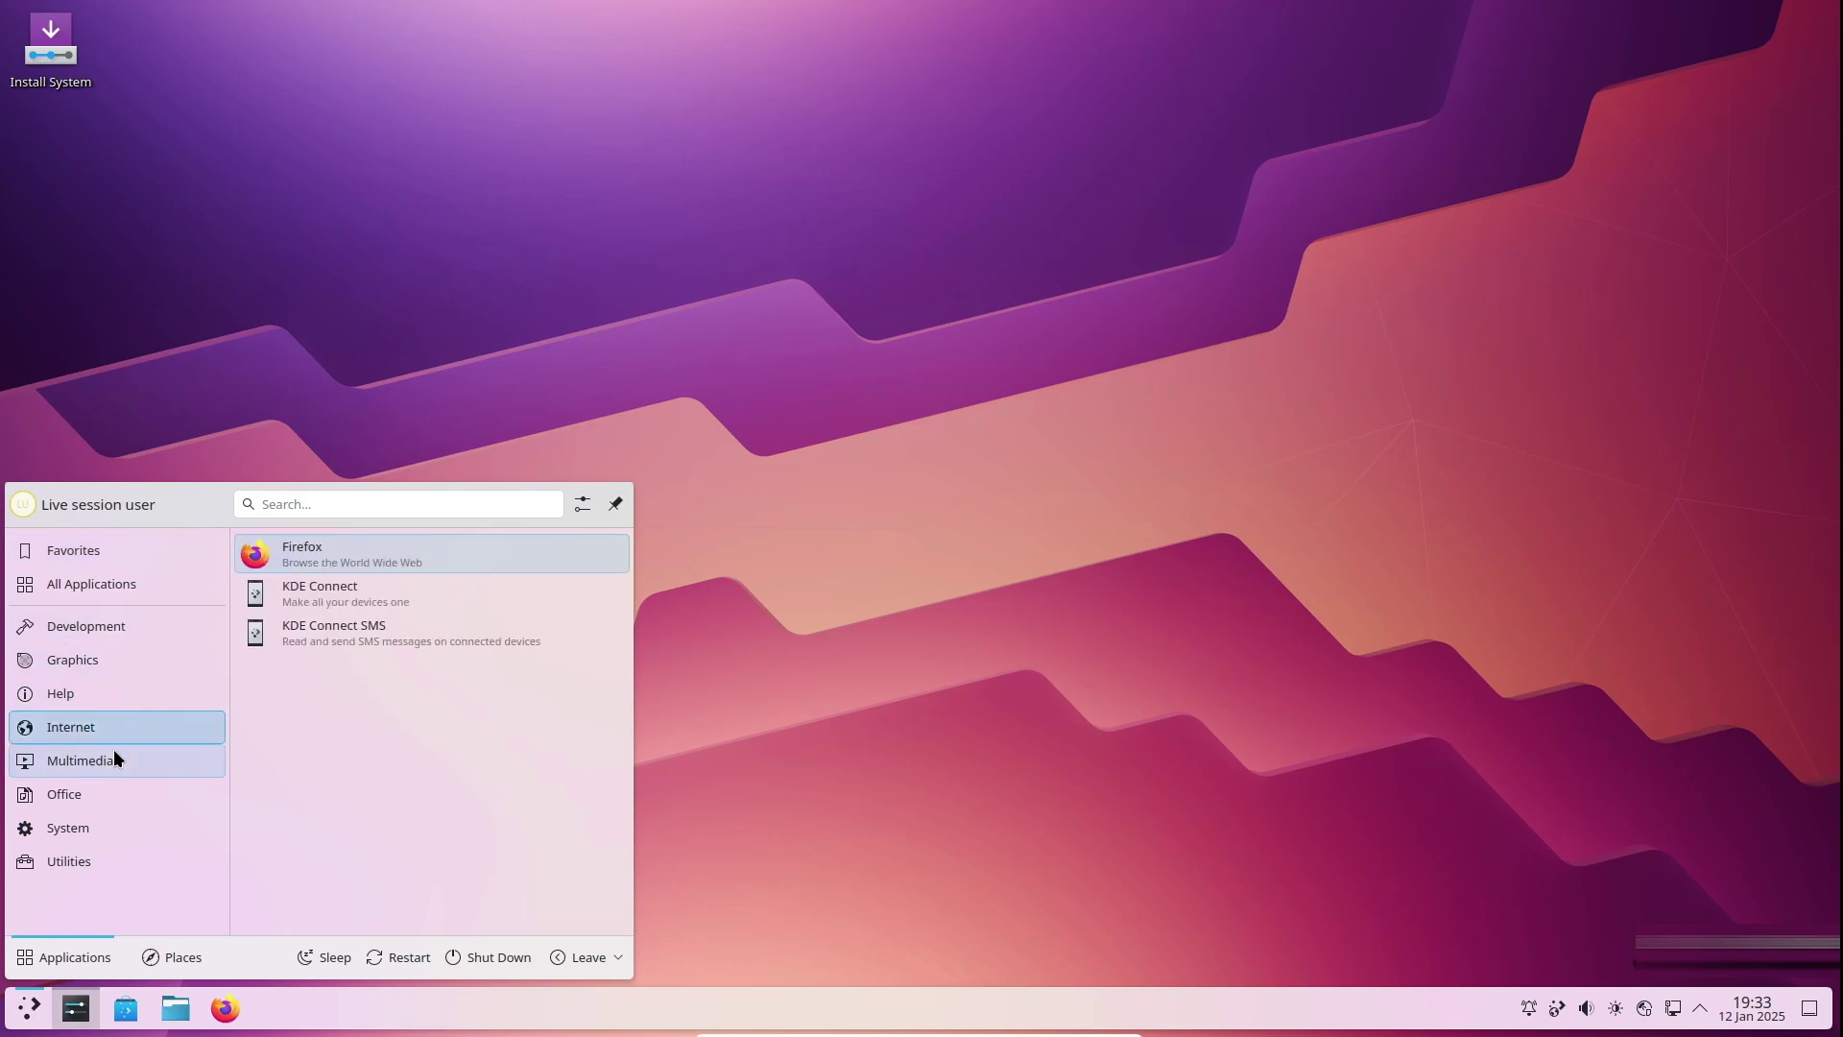
mouse_move(107, 828)
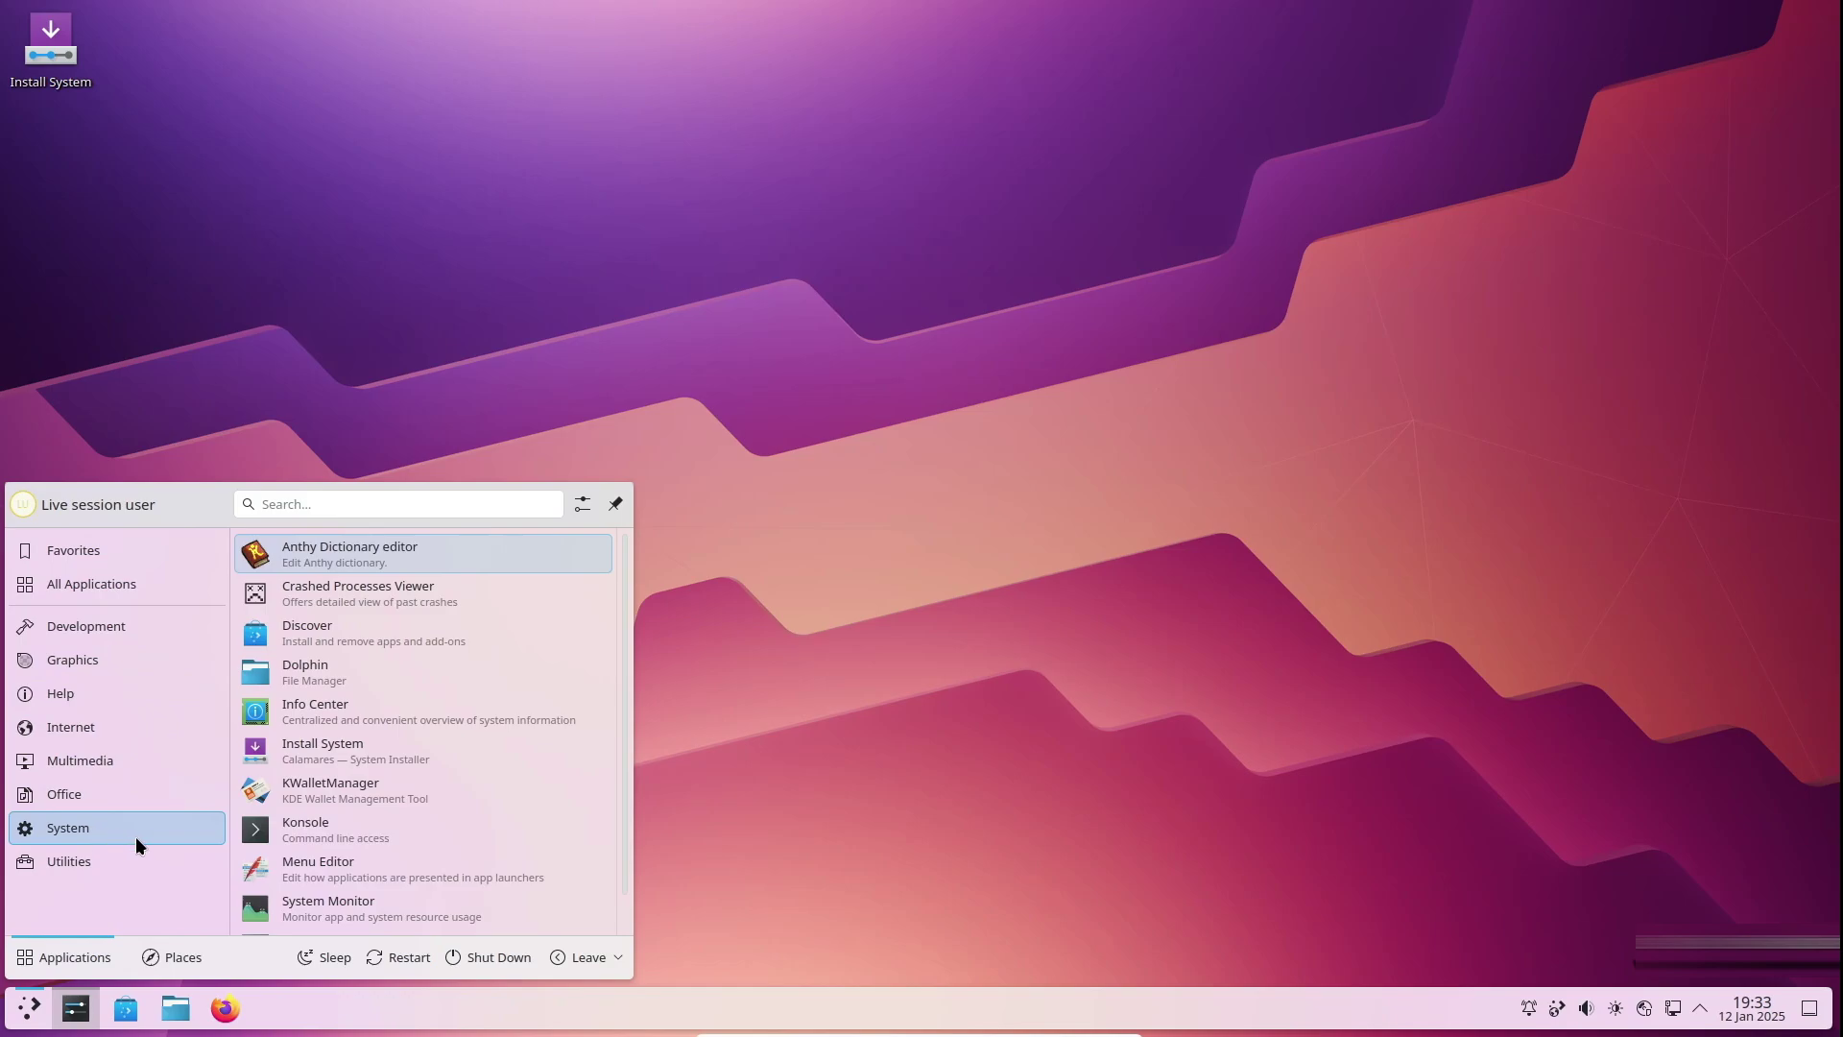
scroll(407, 774, down, 1)
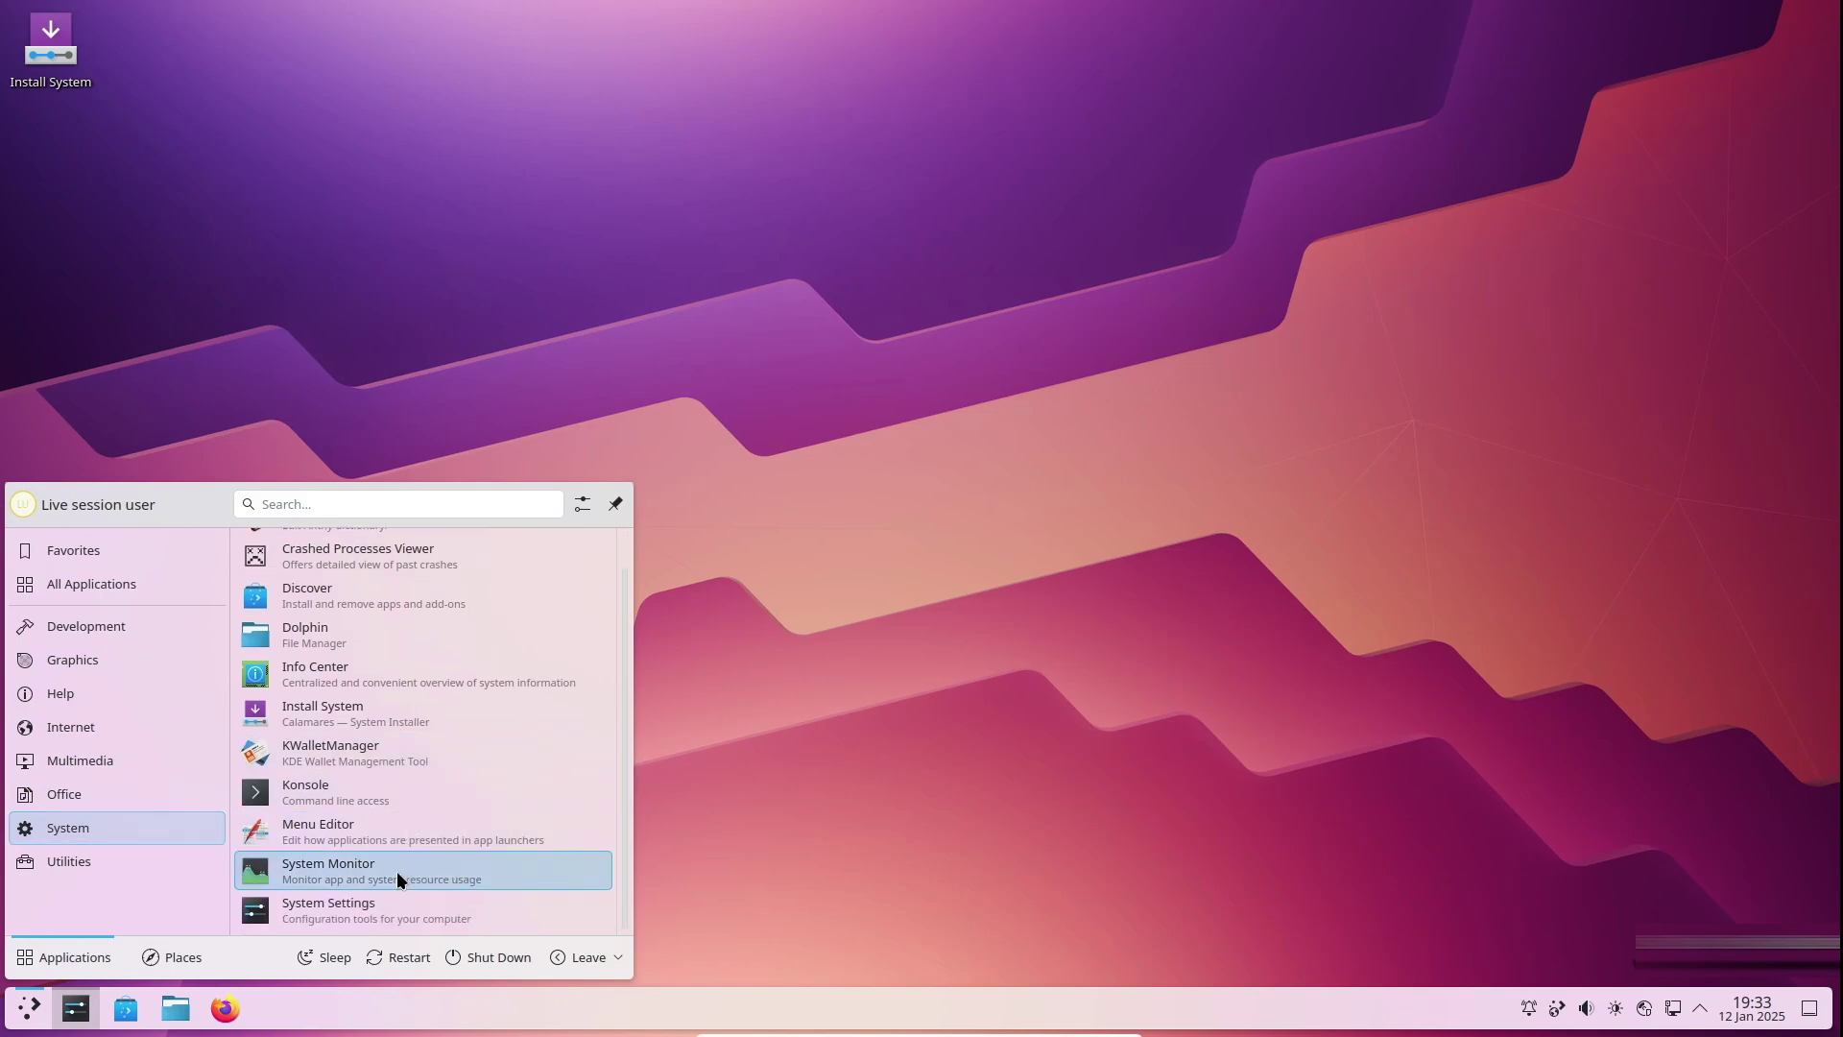
click(399, 792)
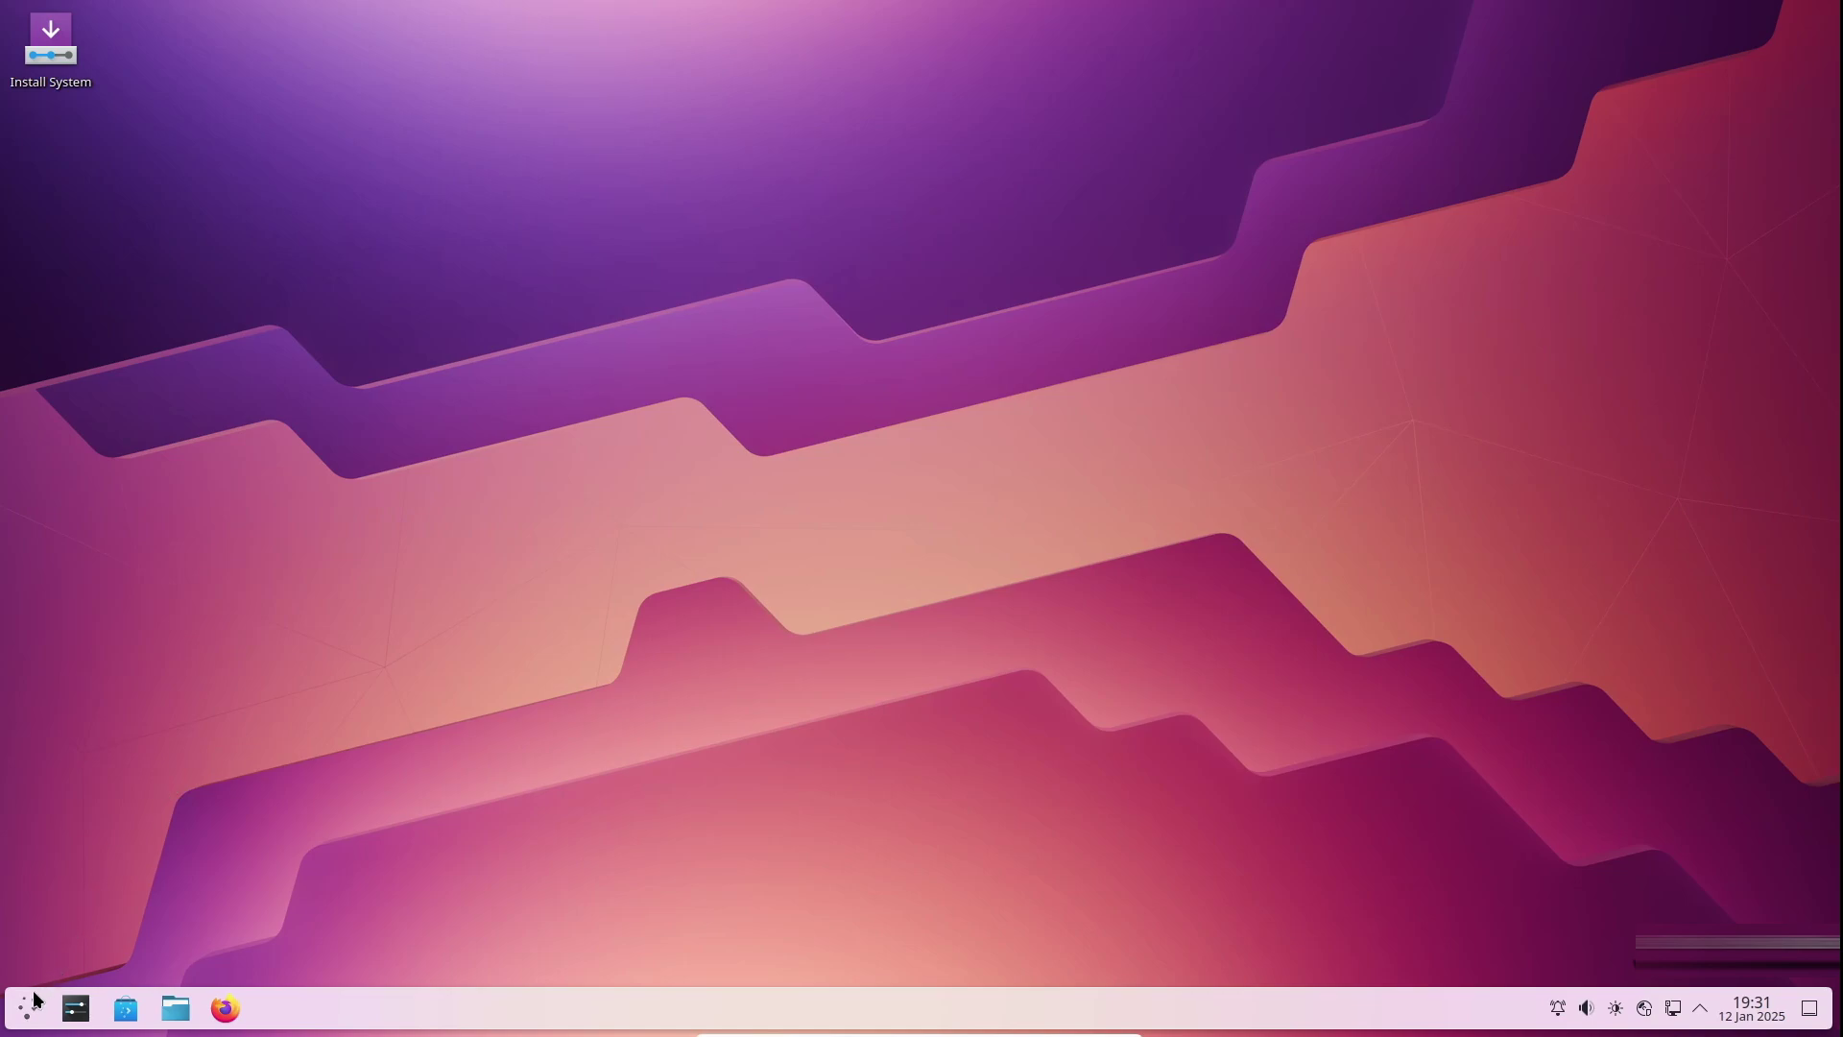
Browse the launcher's Internet, Multimedia, Office and System categories, then start Firefox from the taskbar.
click(35, 1003)
click(122, 726)
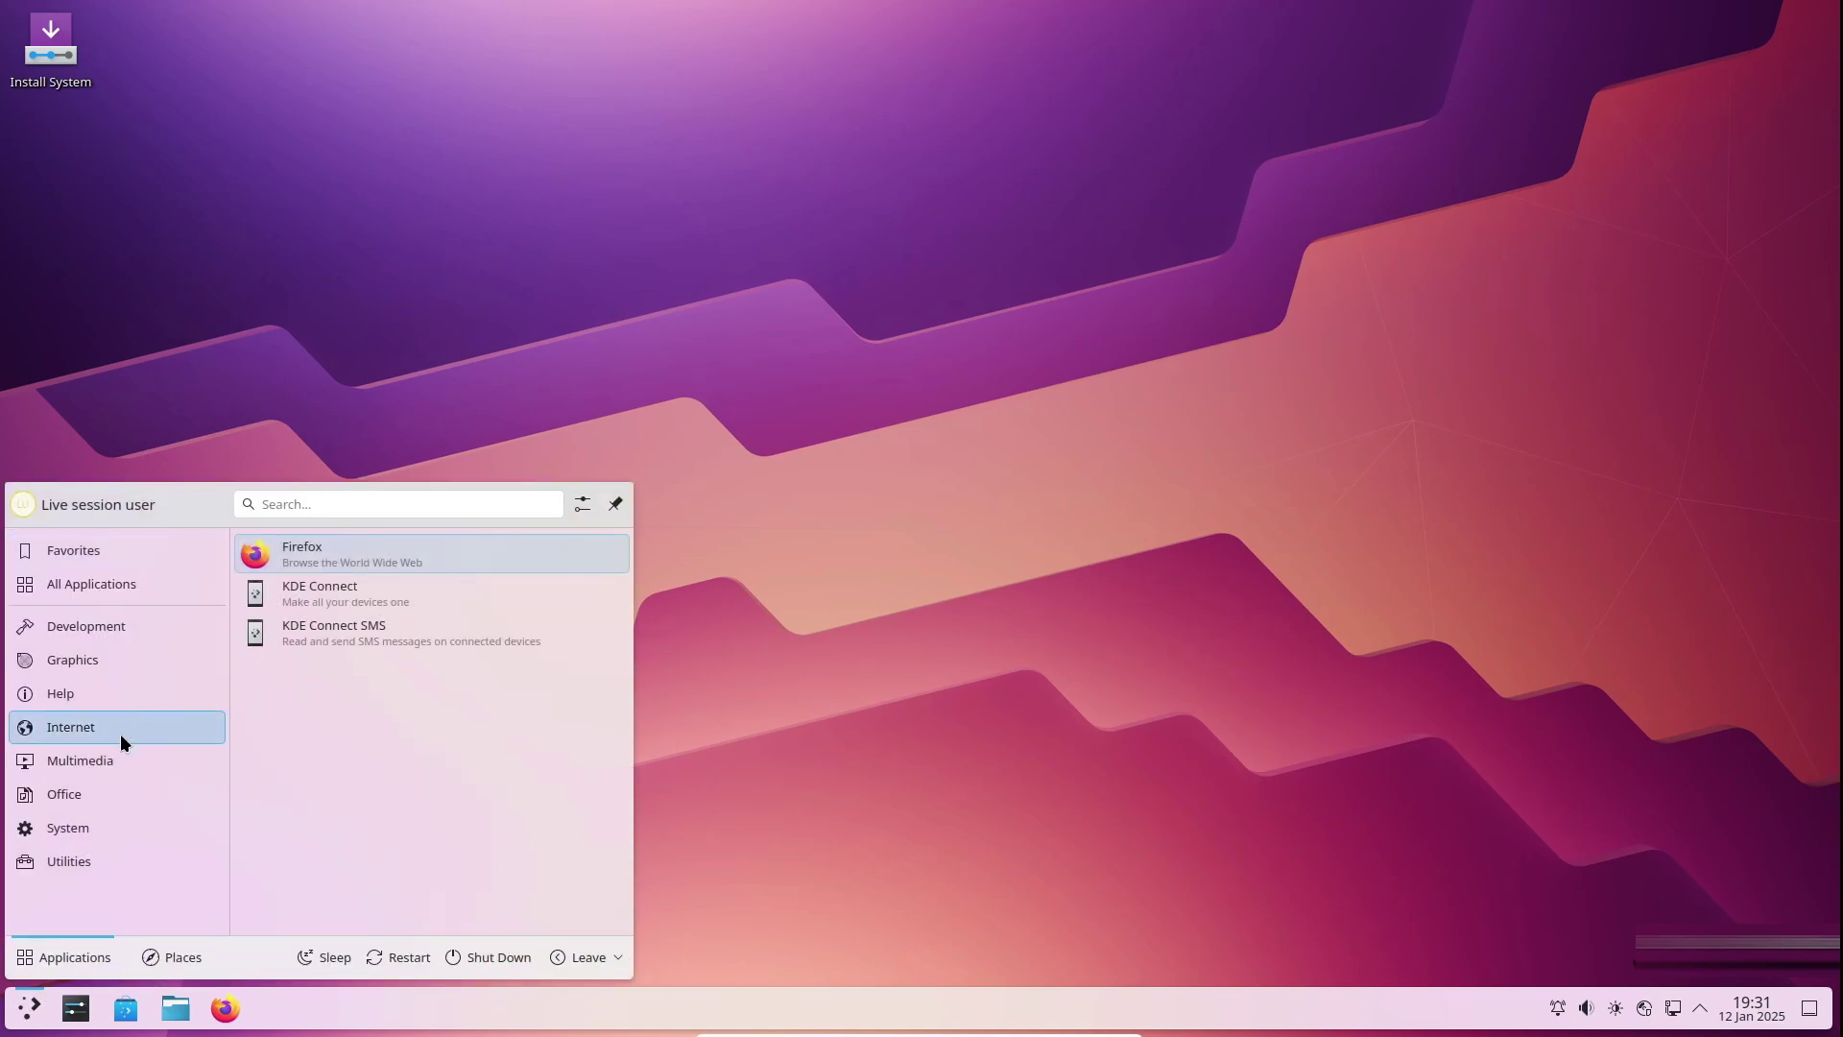
click(121, 759)
click(119, 796)
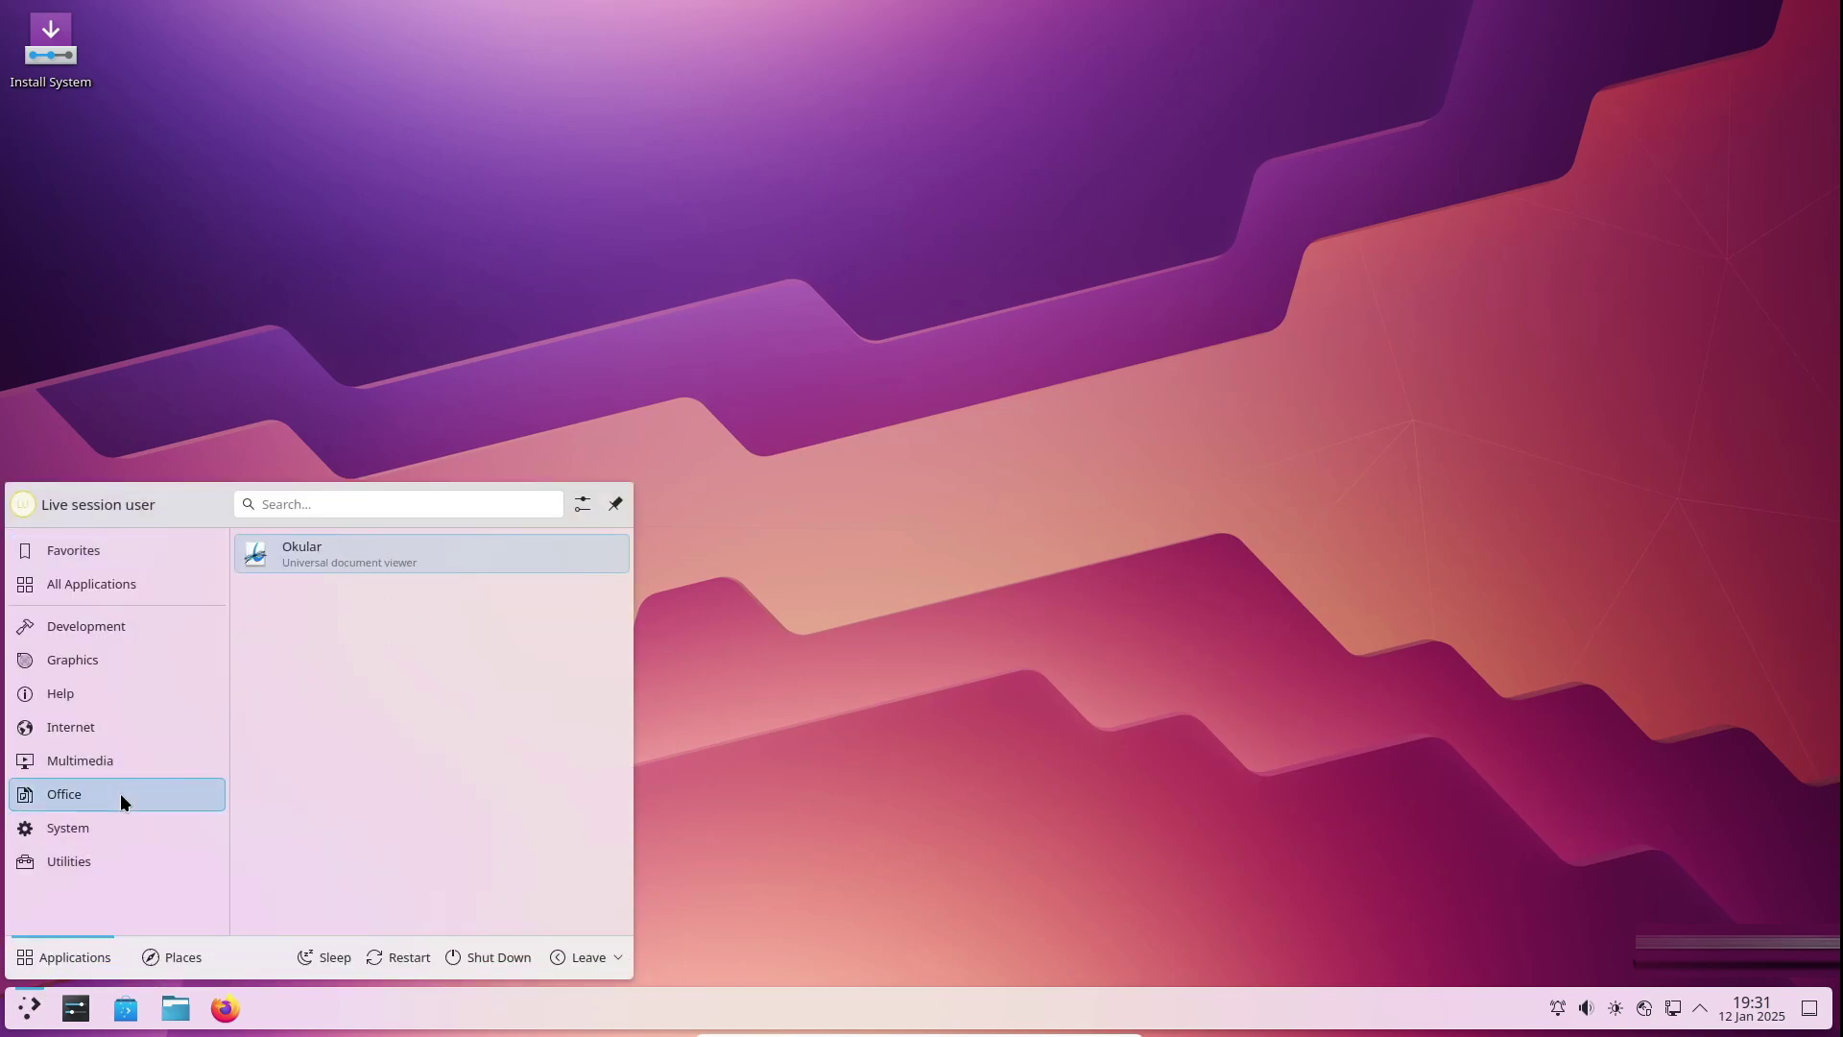
click(121, 827)
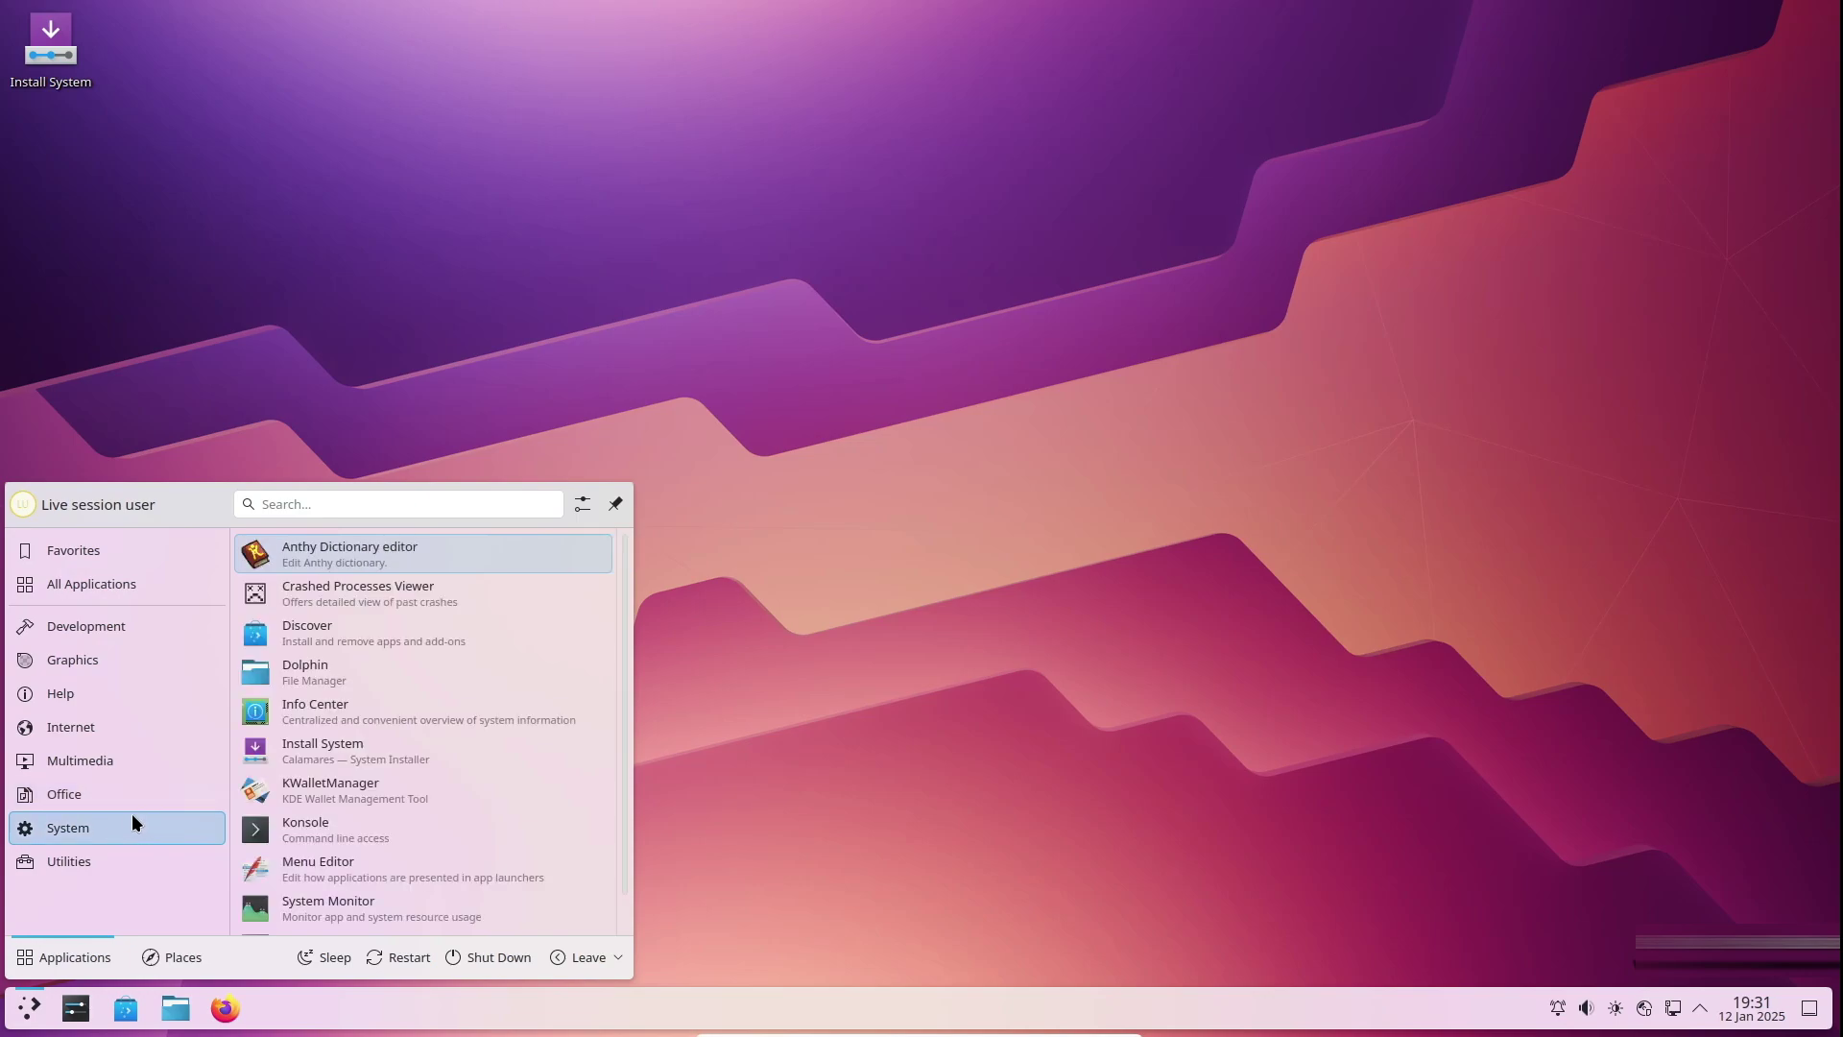
scroll(353, 809, down, 1)
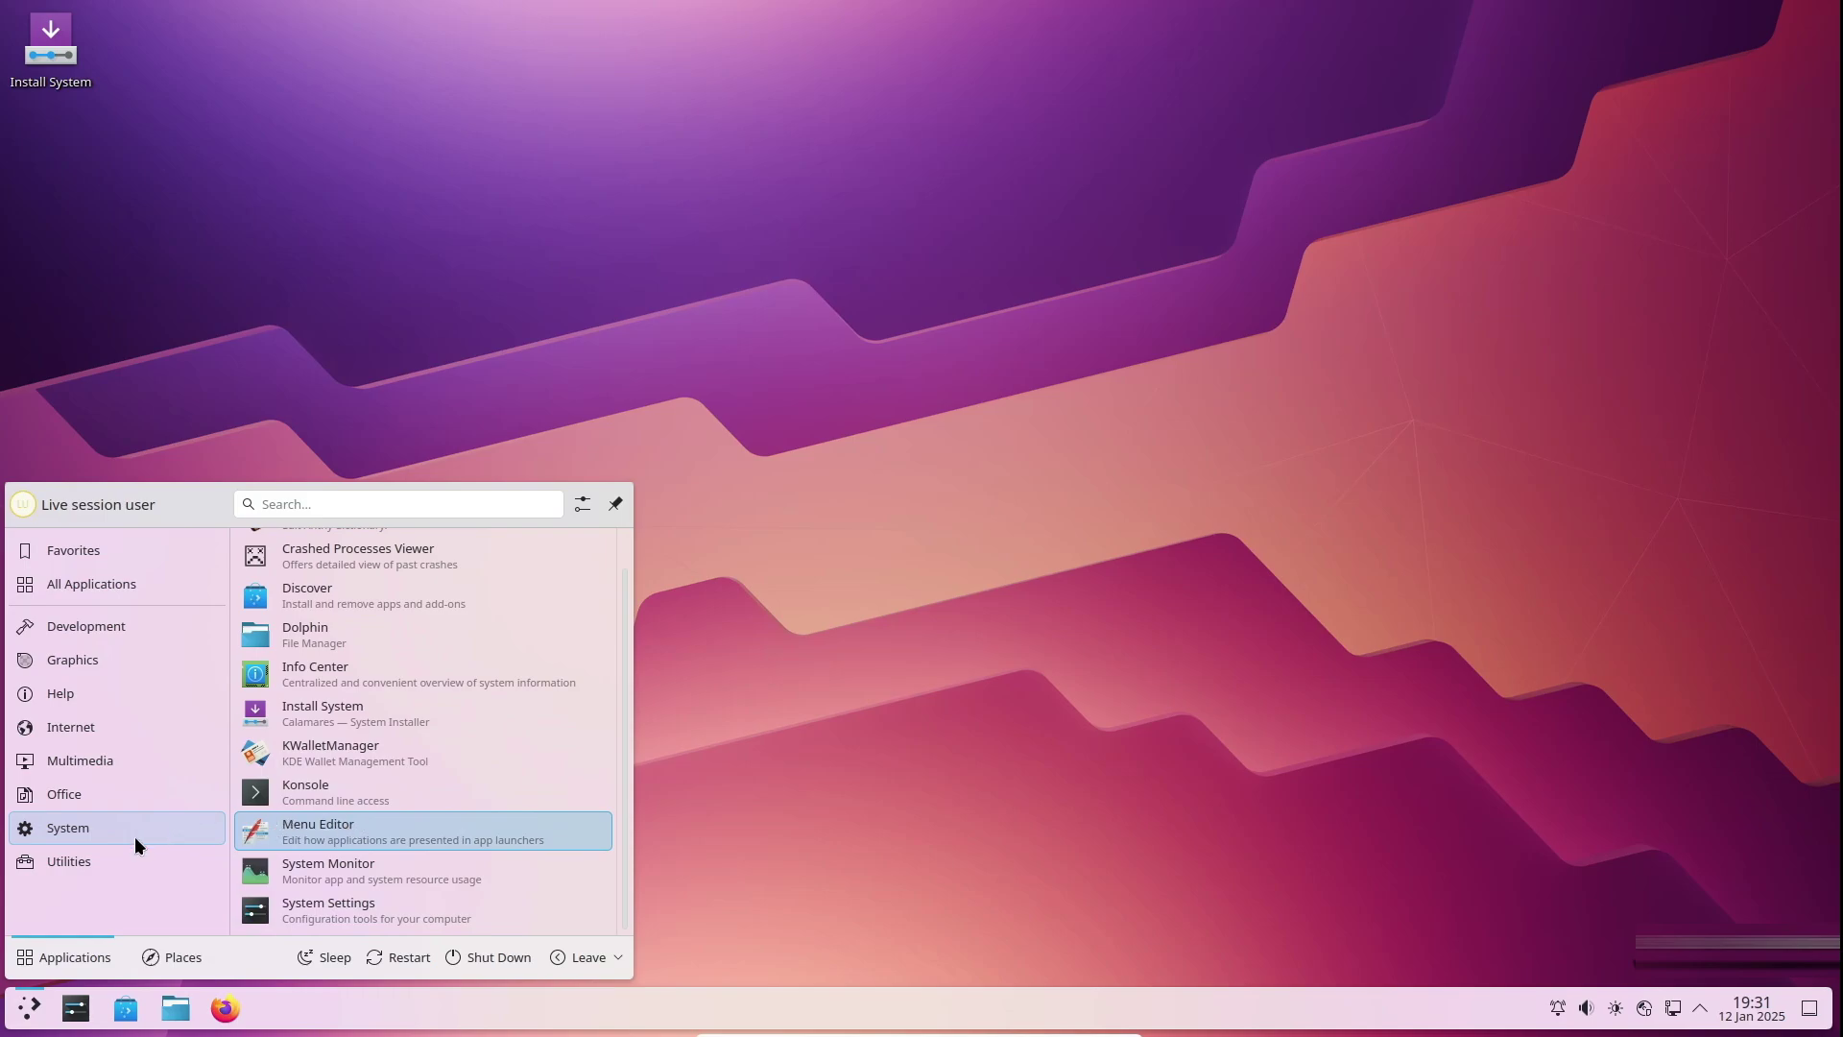
mouse_move(105, 862)
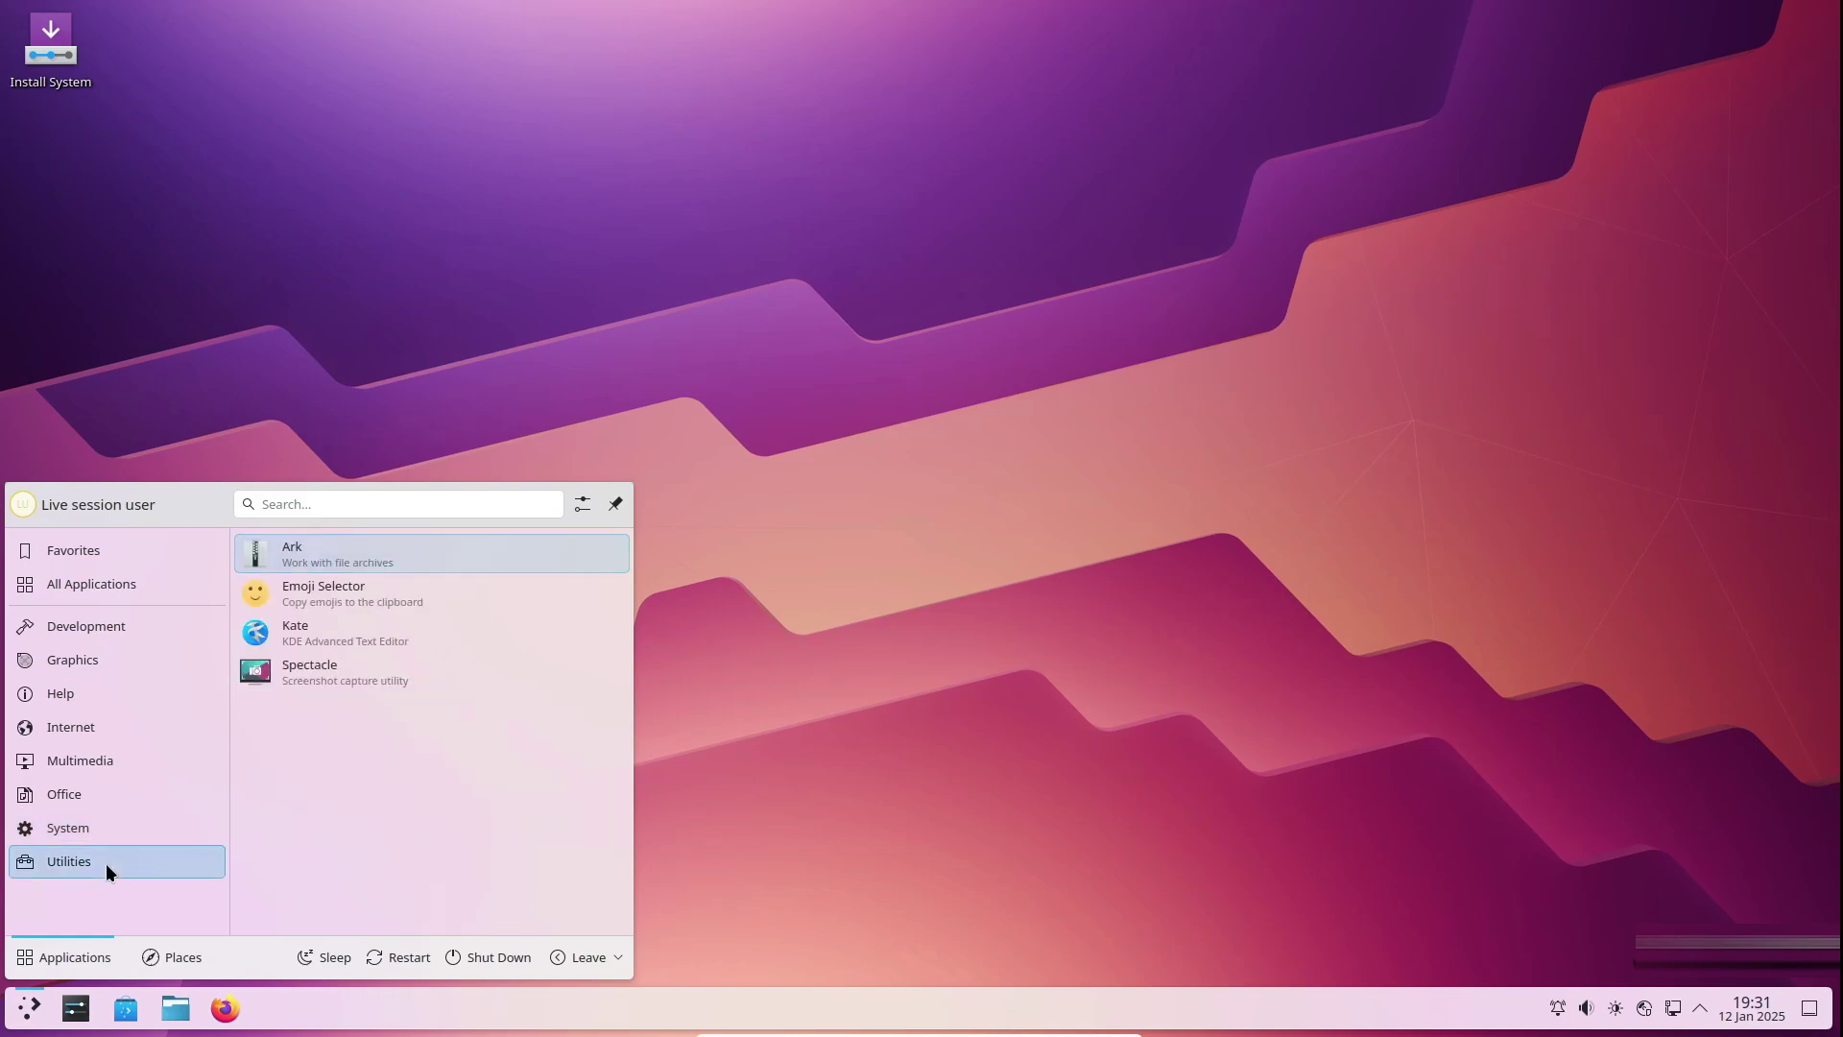
click(447, 434)
click(228, 1004)
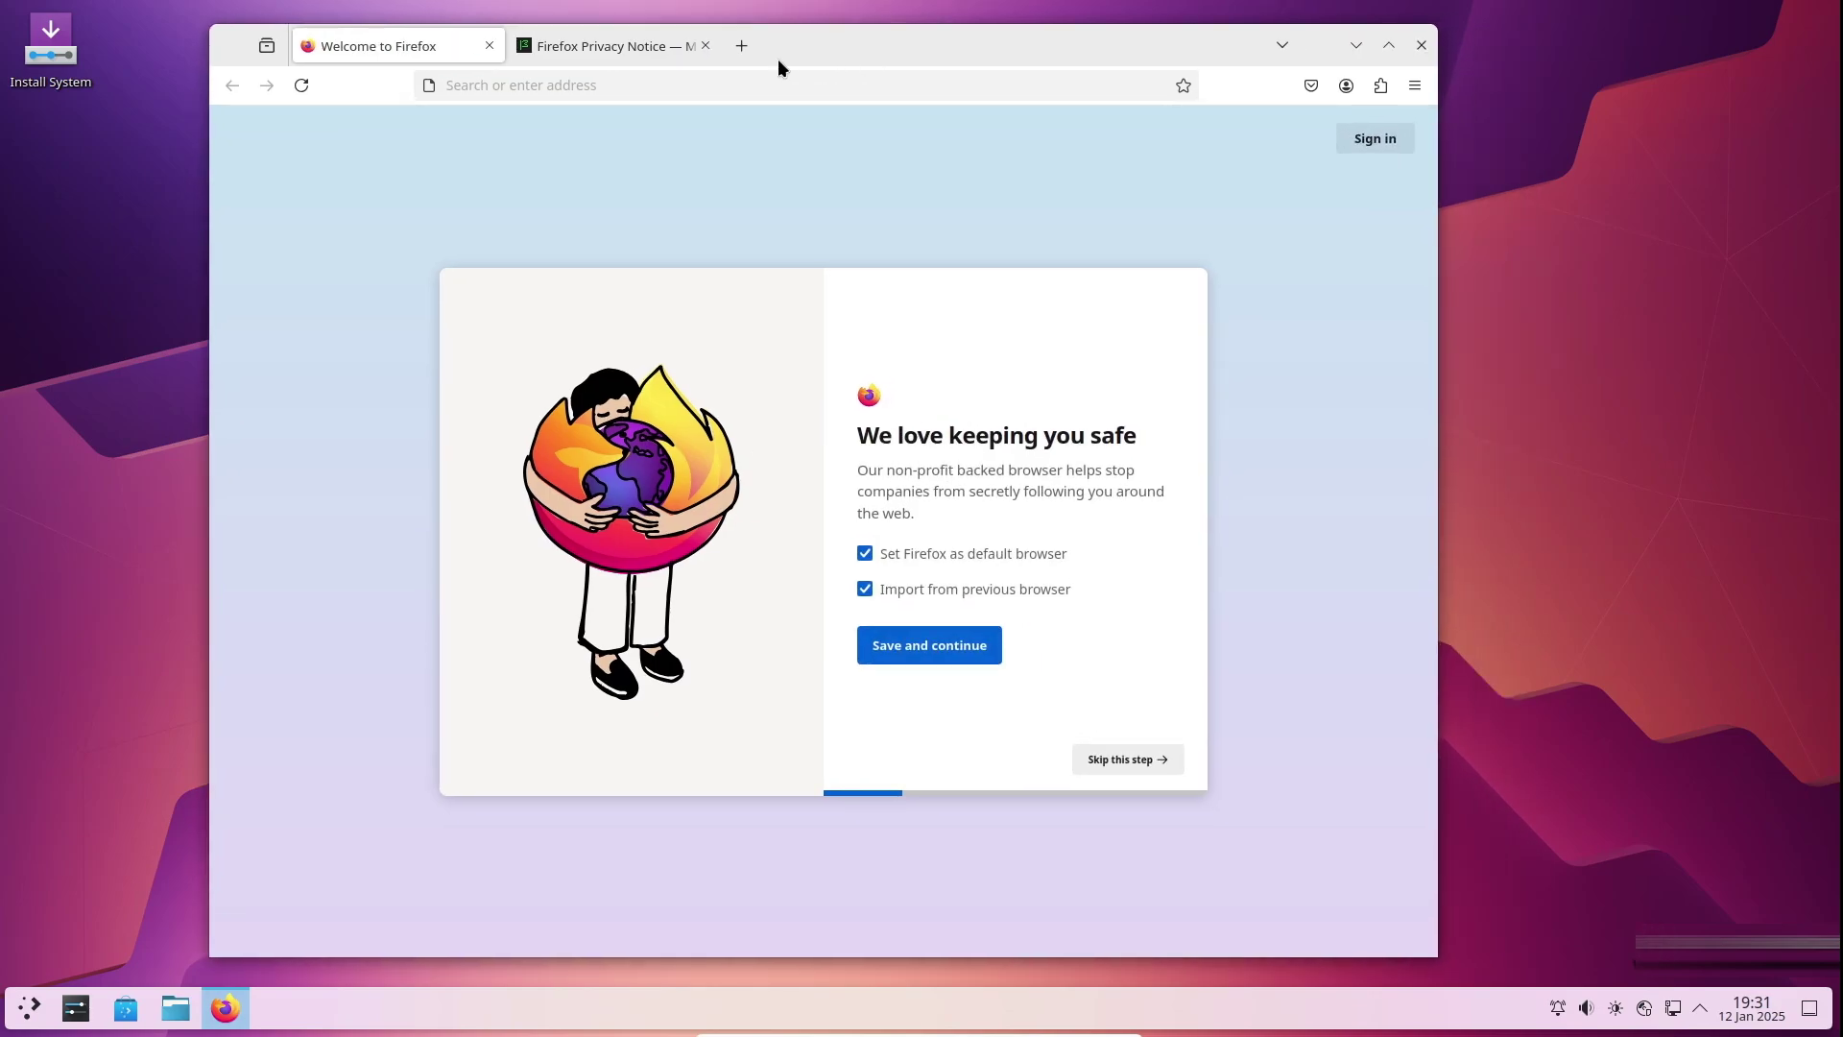
Close the Privacy Notice tab, check About Firefox shows 134.0 (64-bit), then close Firefox.
click(706, 45)
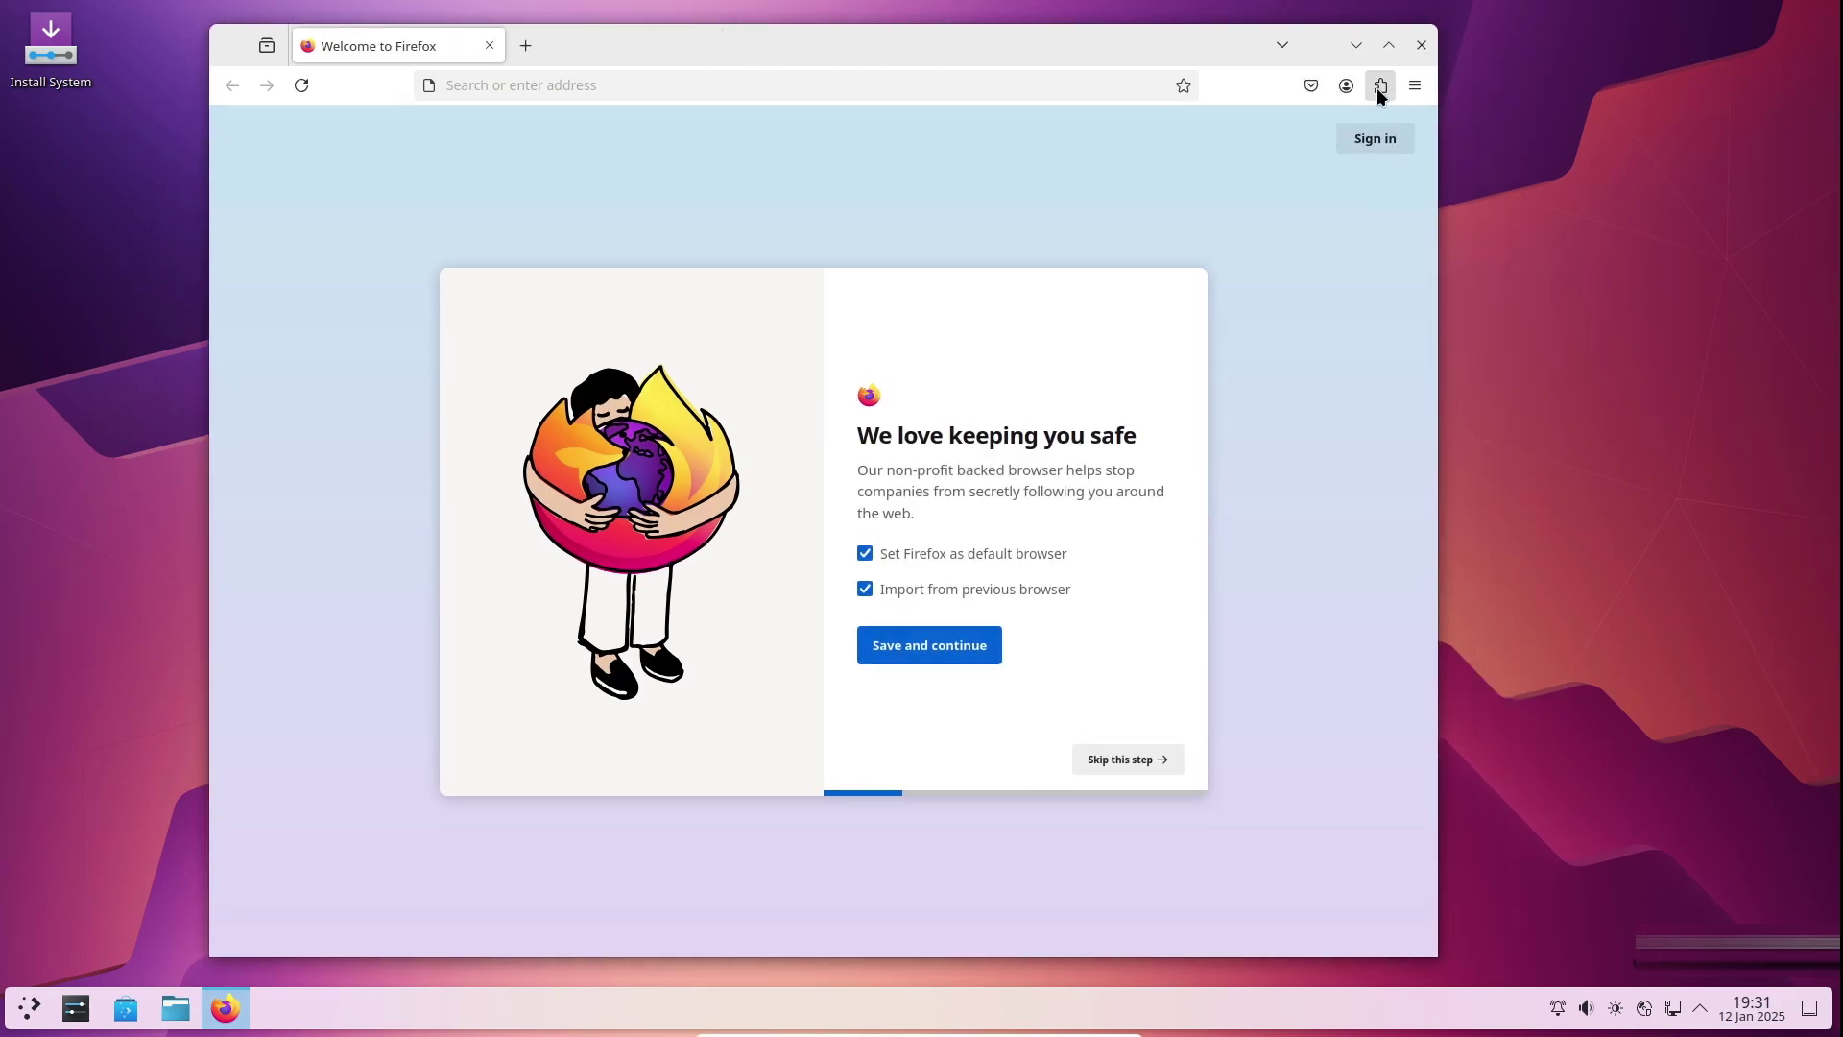
click(1413, 85)
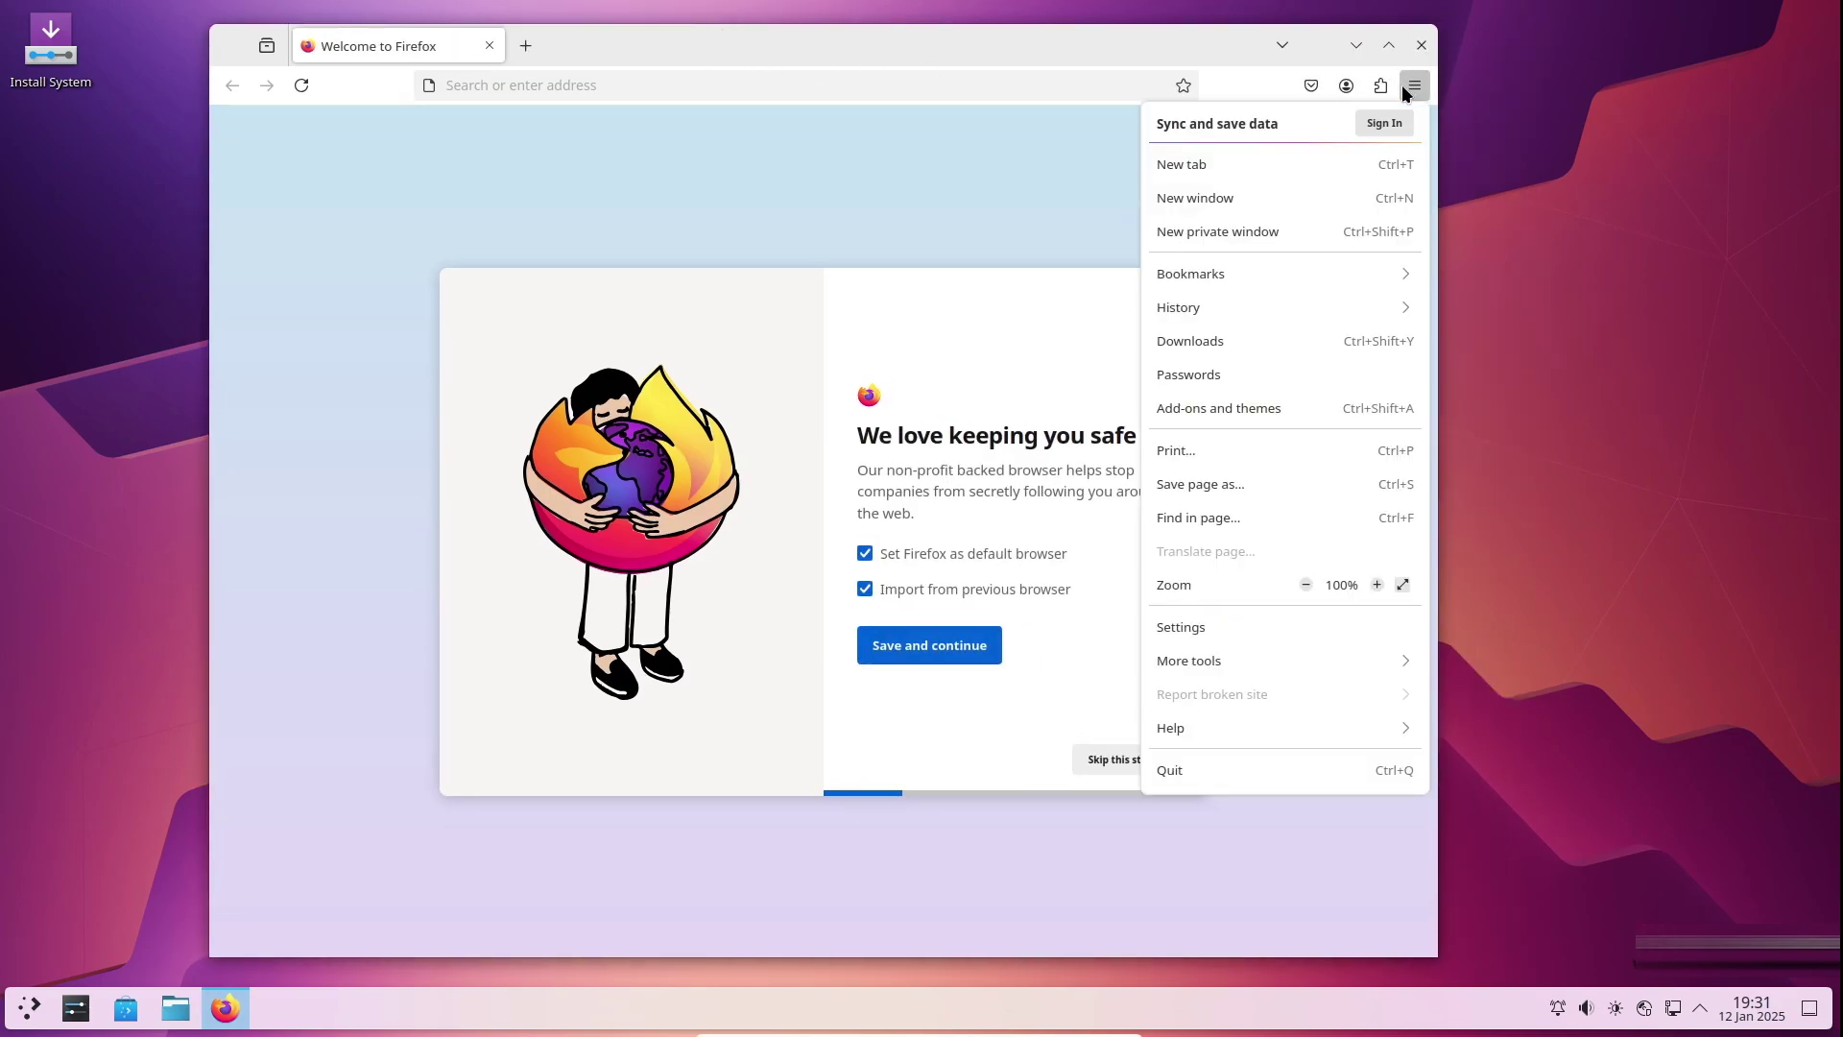
click(1218, 726)
click(1196, 372)
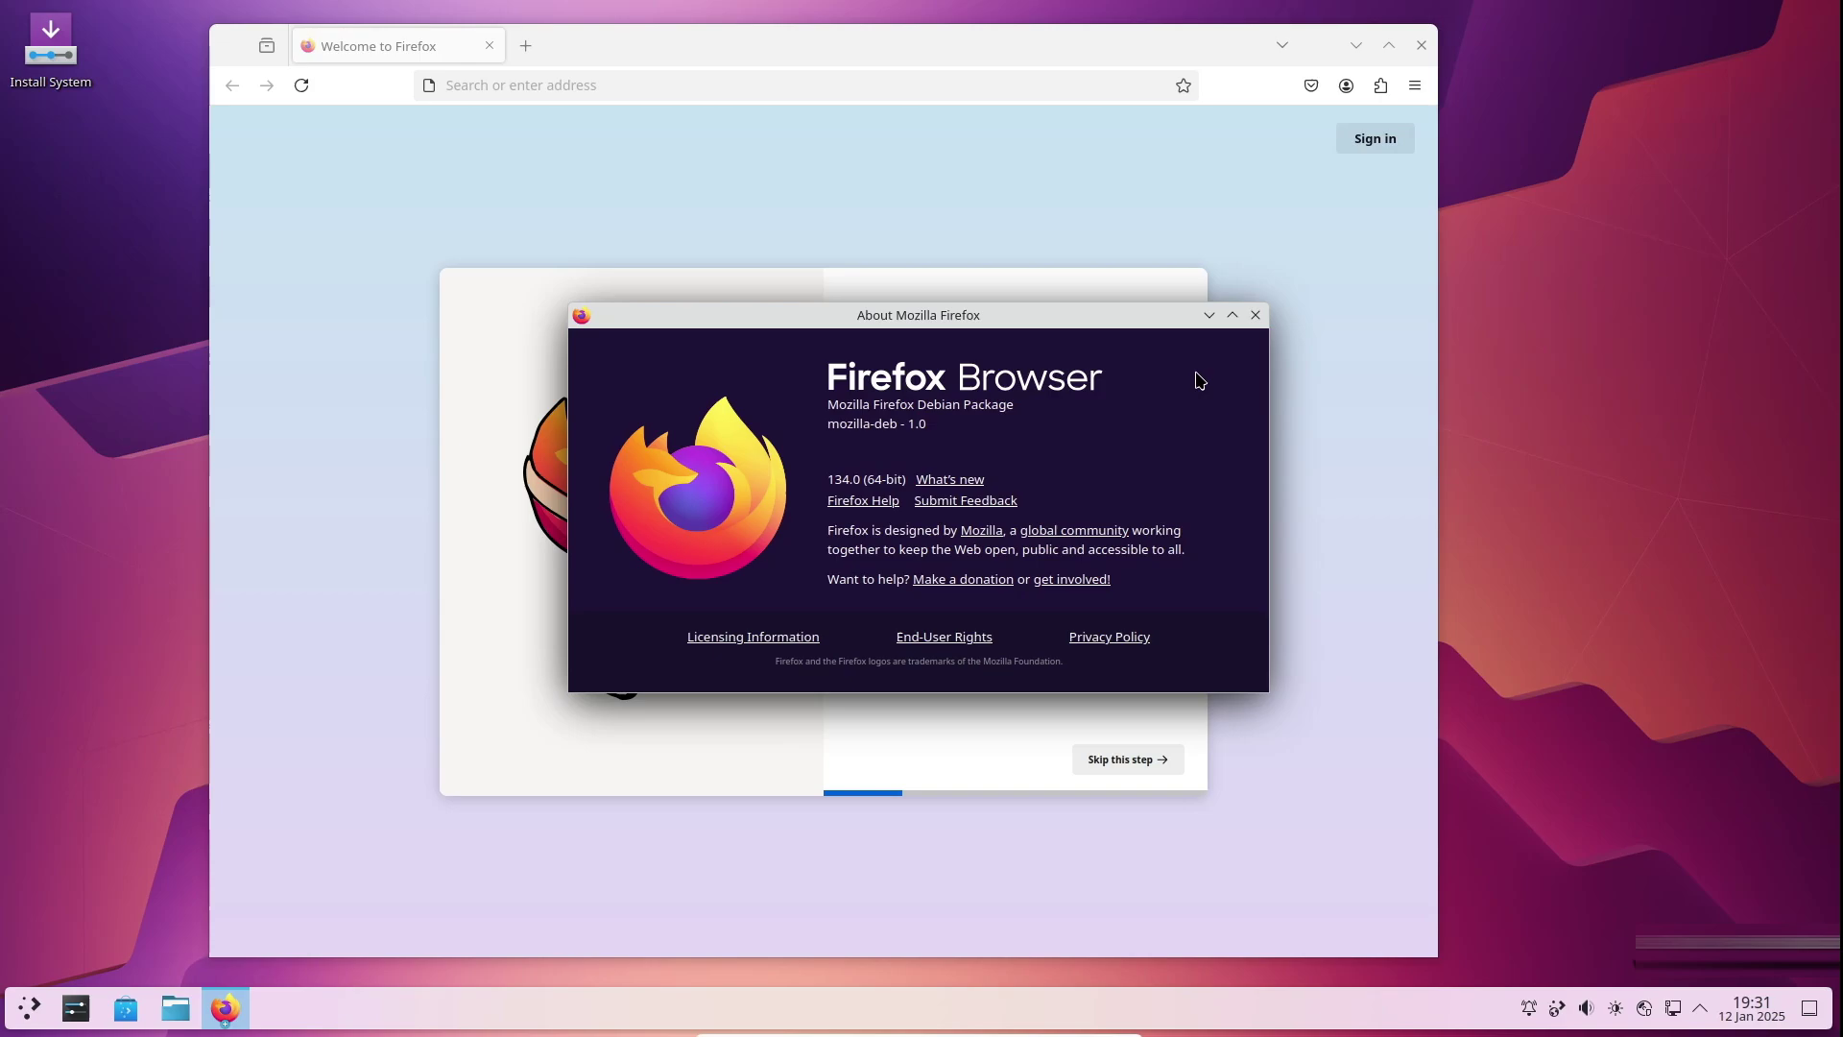
click(1254, 315)
click(1423, 46)
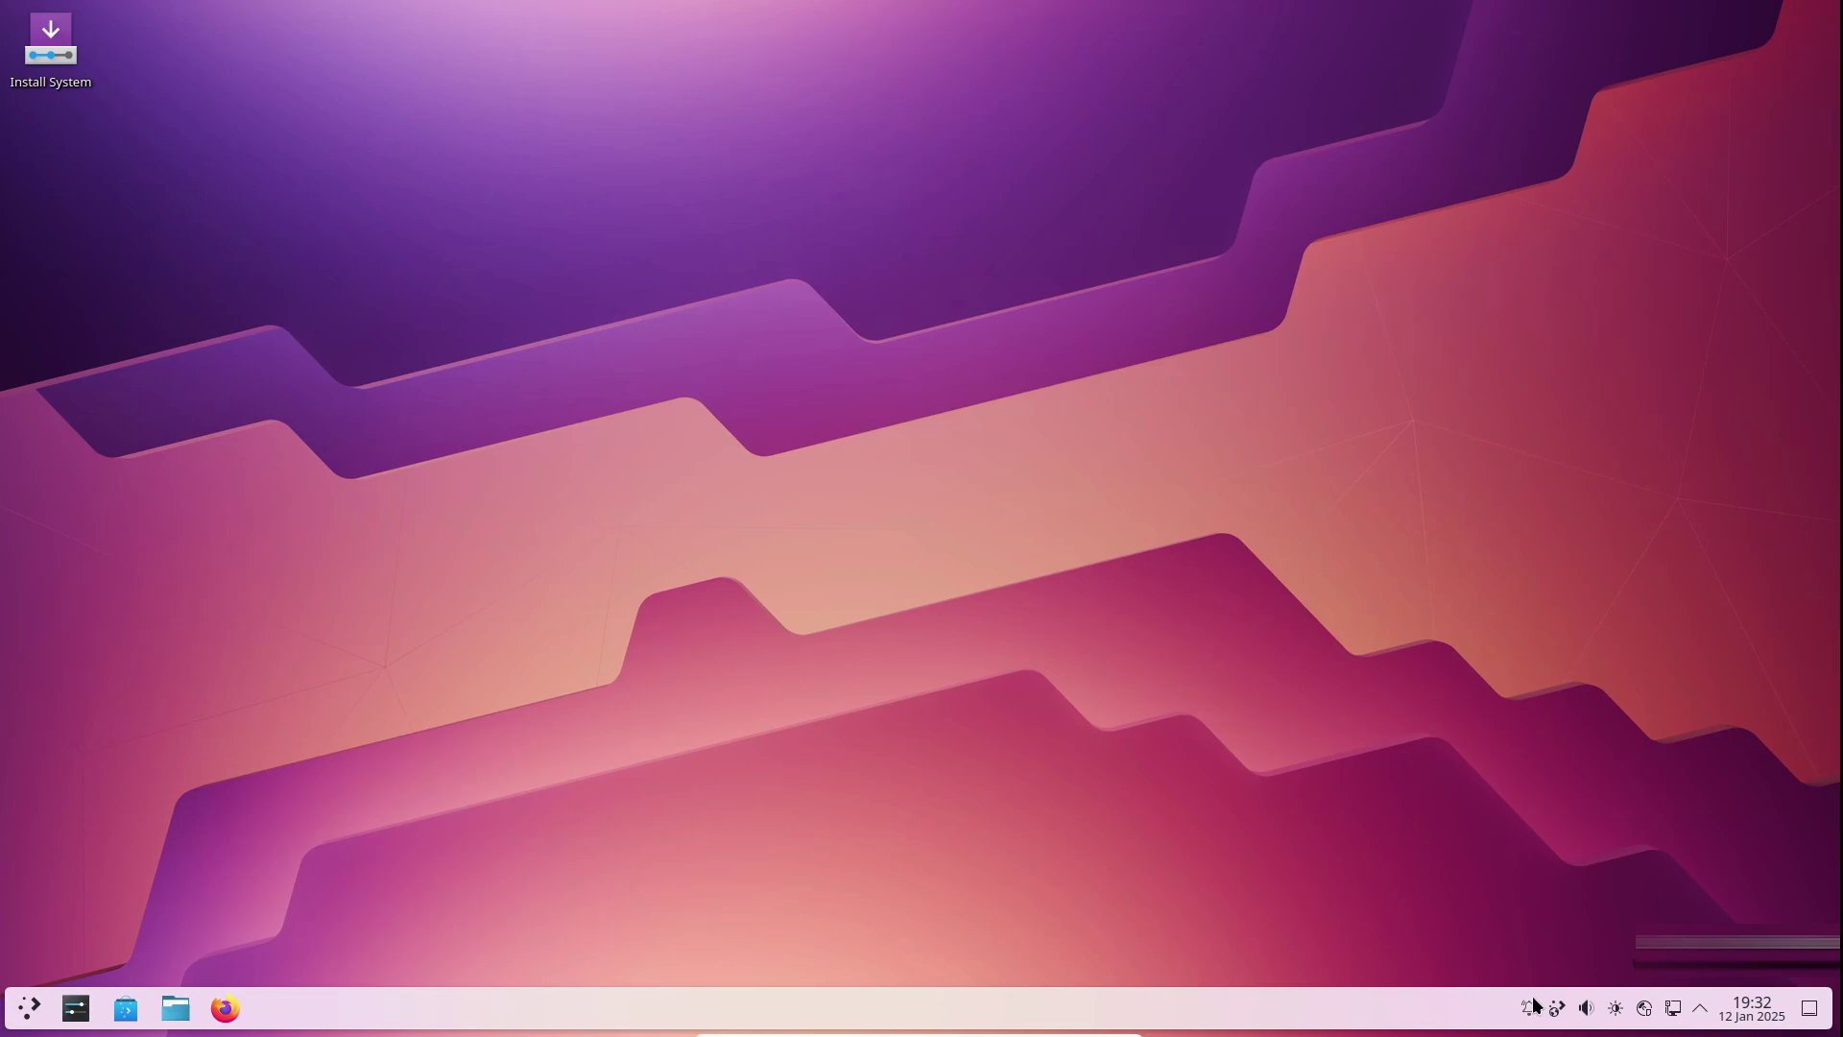
click(1585, 1006)
click(1585, 1006)
click(76, 1008)
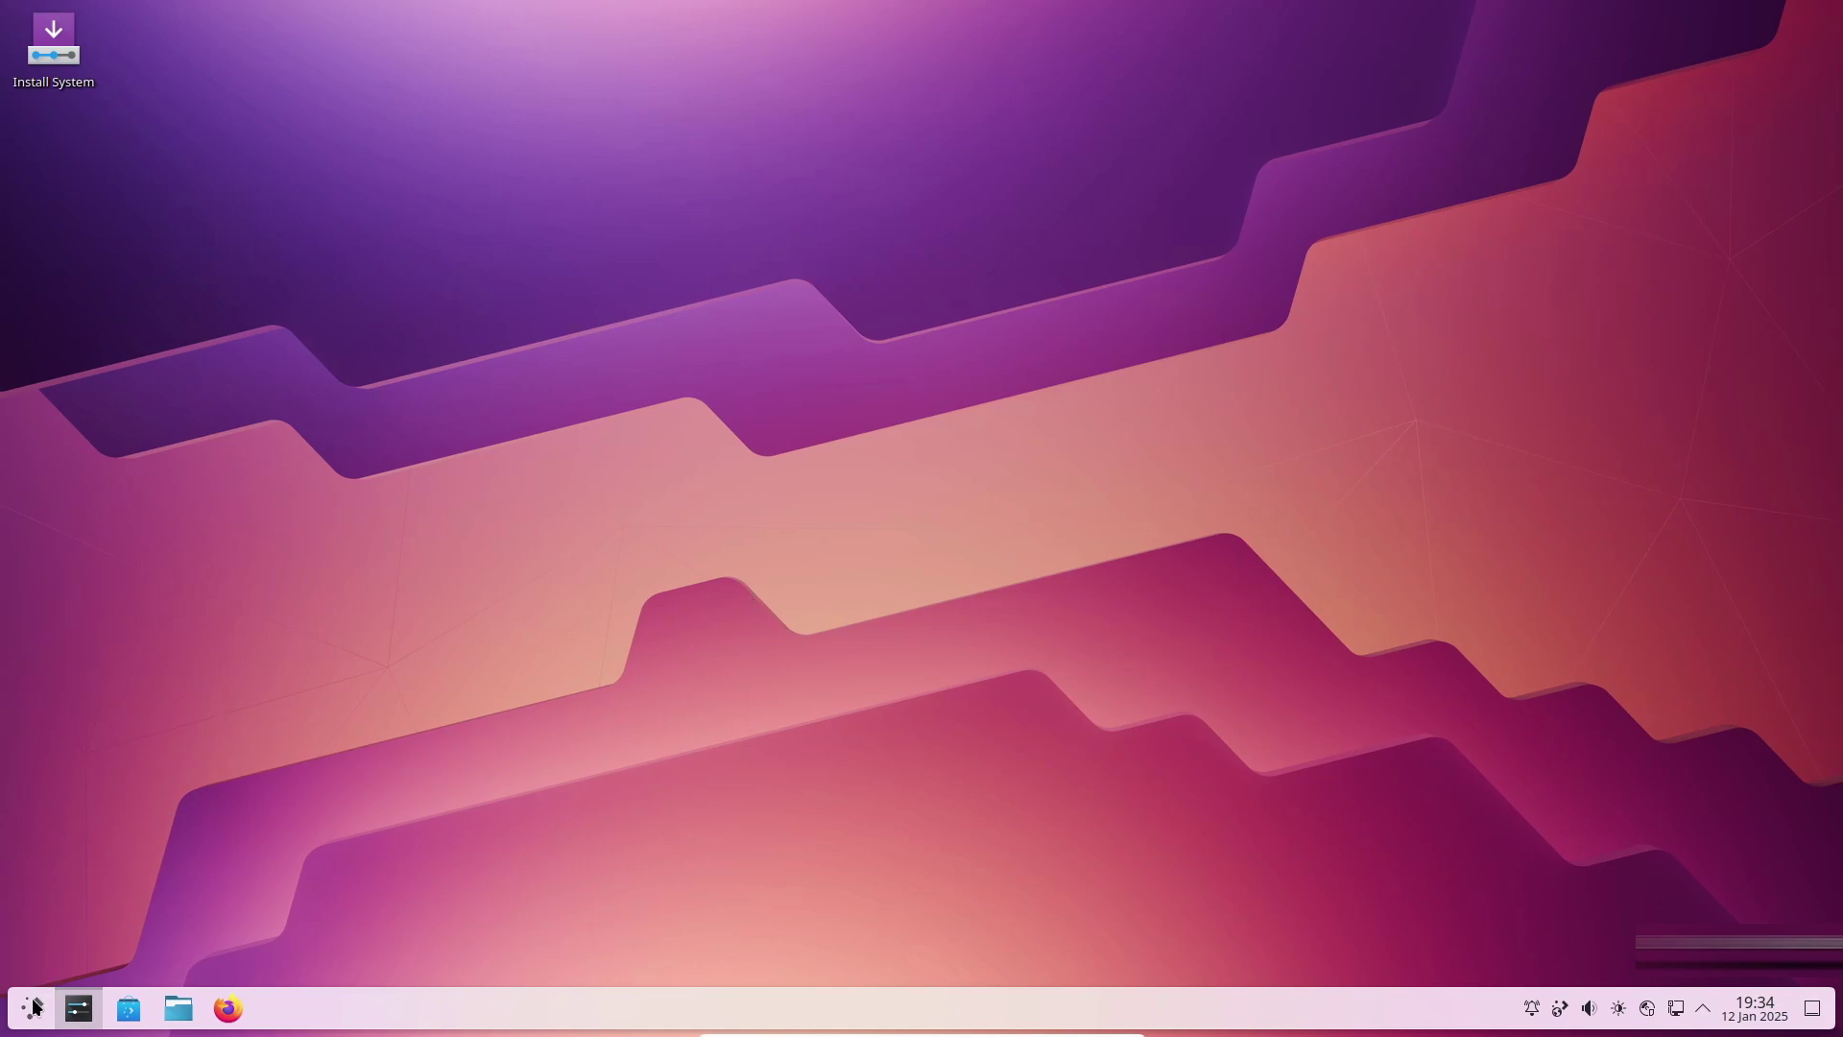
Launch Konsole from the launcher's System category and move it to the upper left.
click(34, 1005)
mouse_move(165, 827)
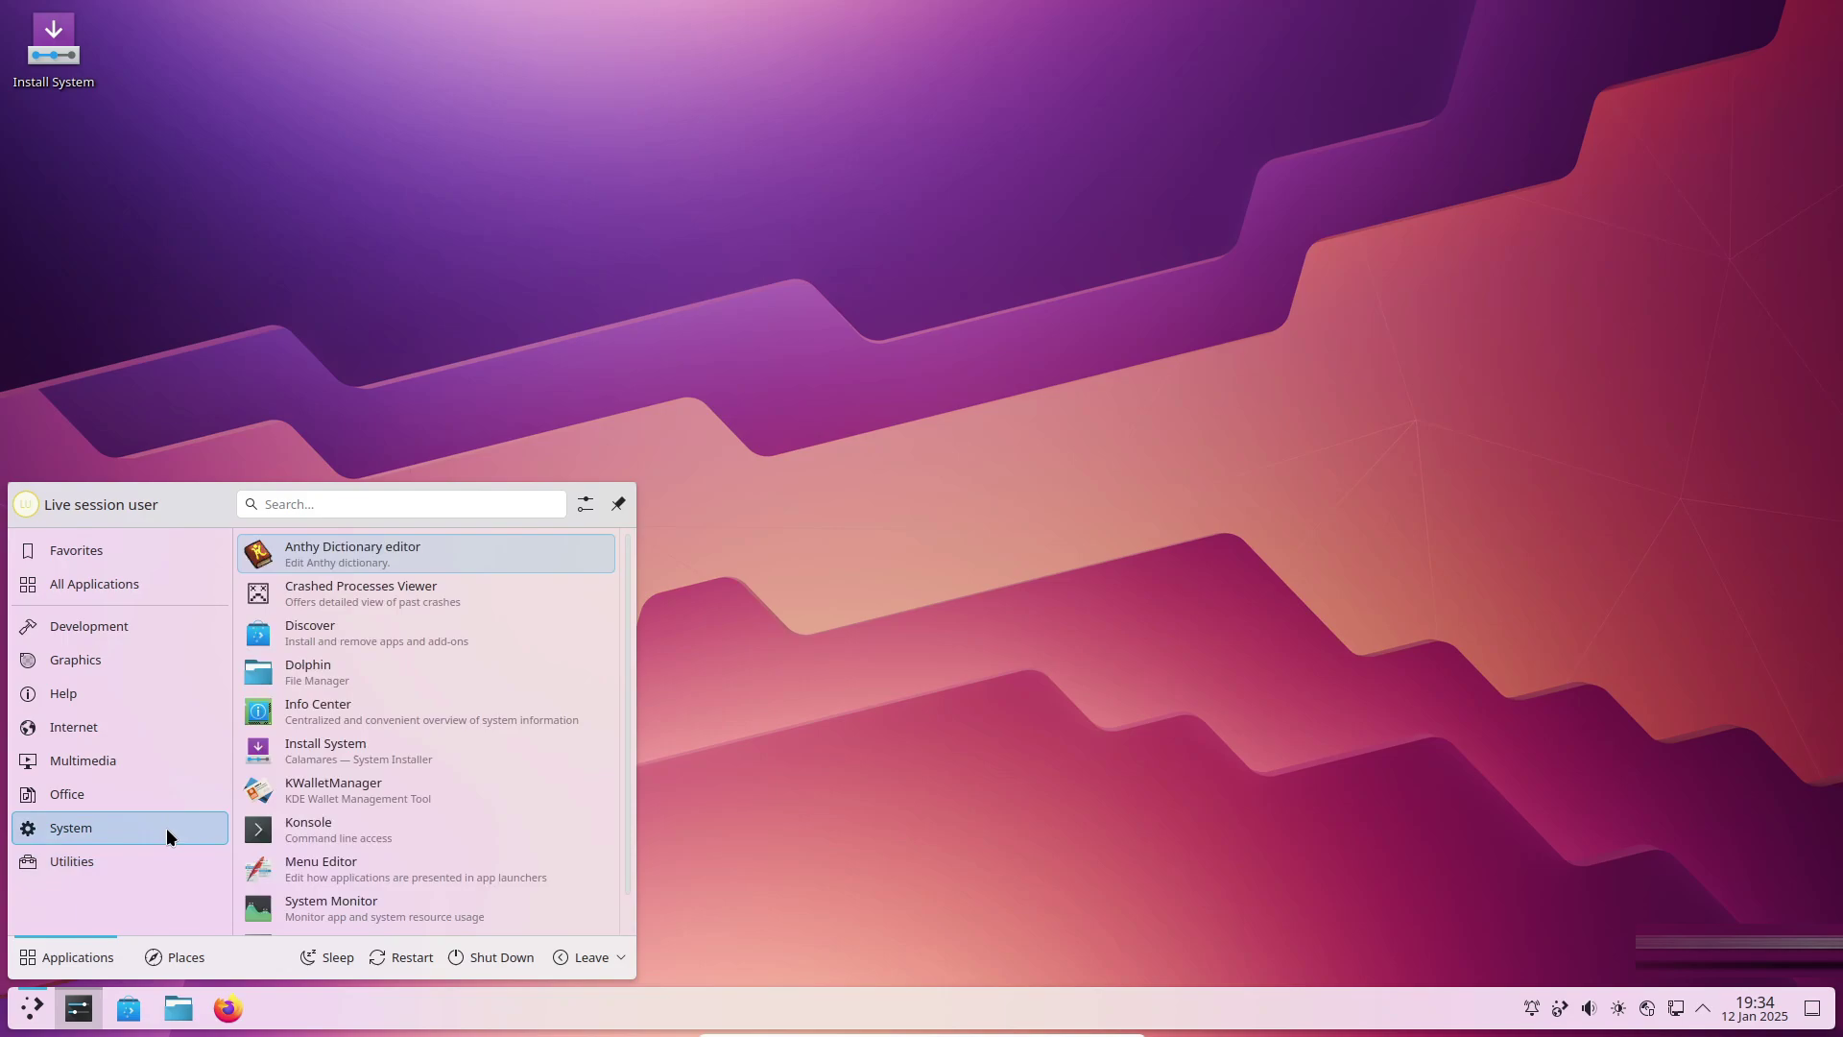
click(291, 831)
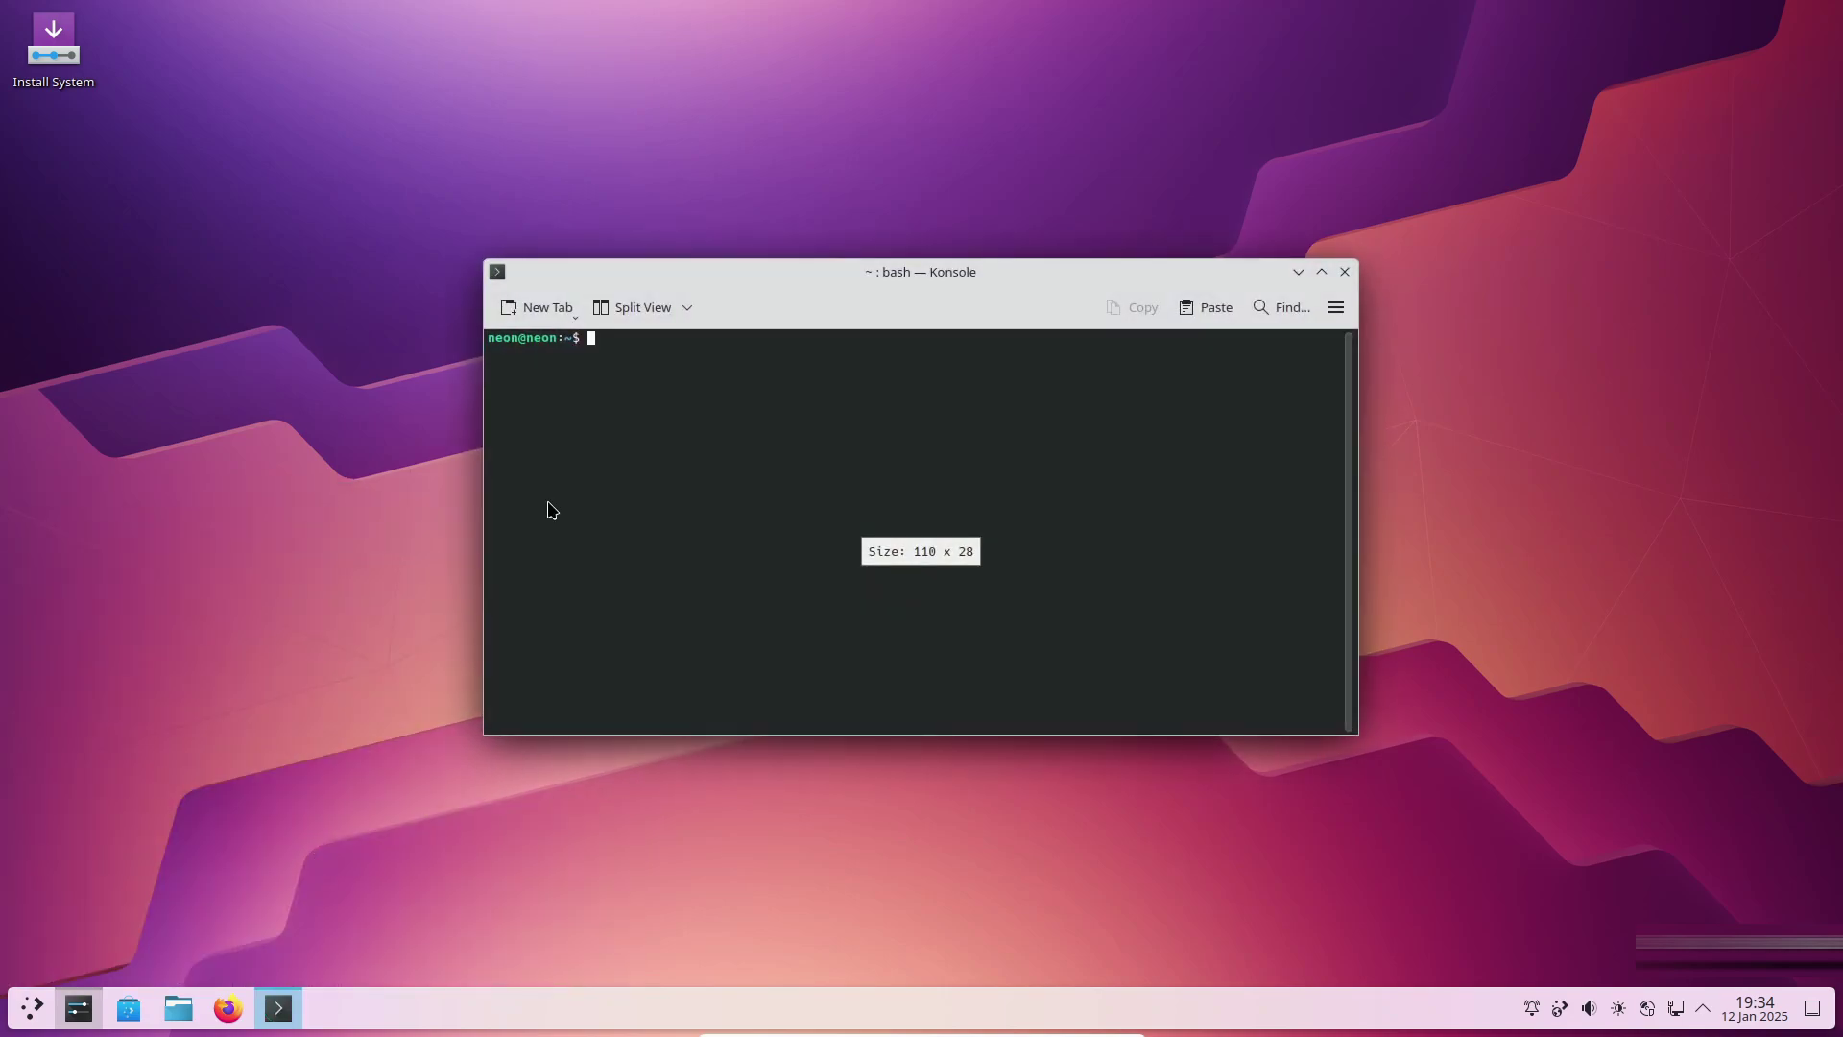
drag(659, 282, 323, 192)
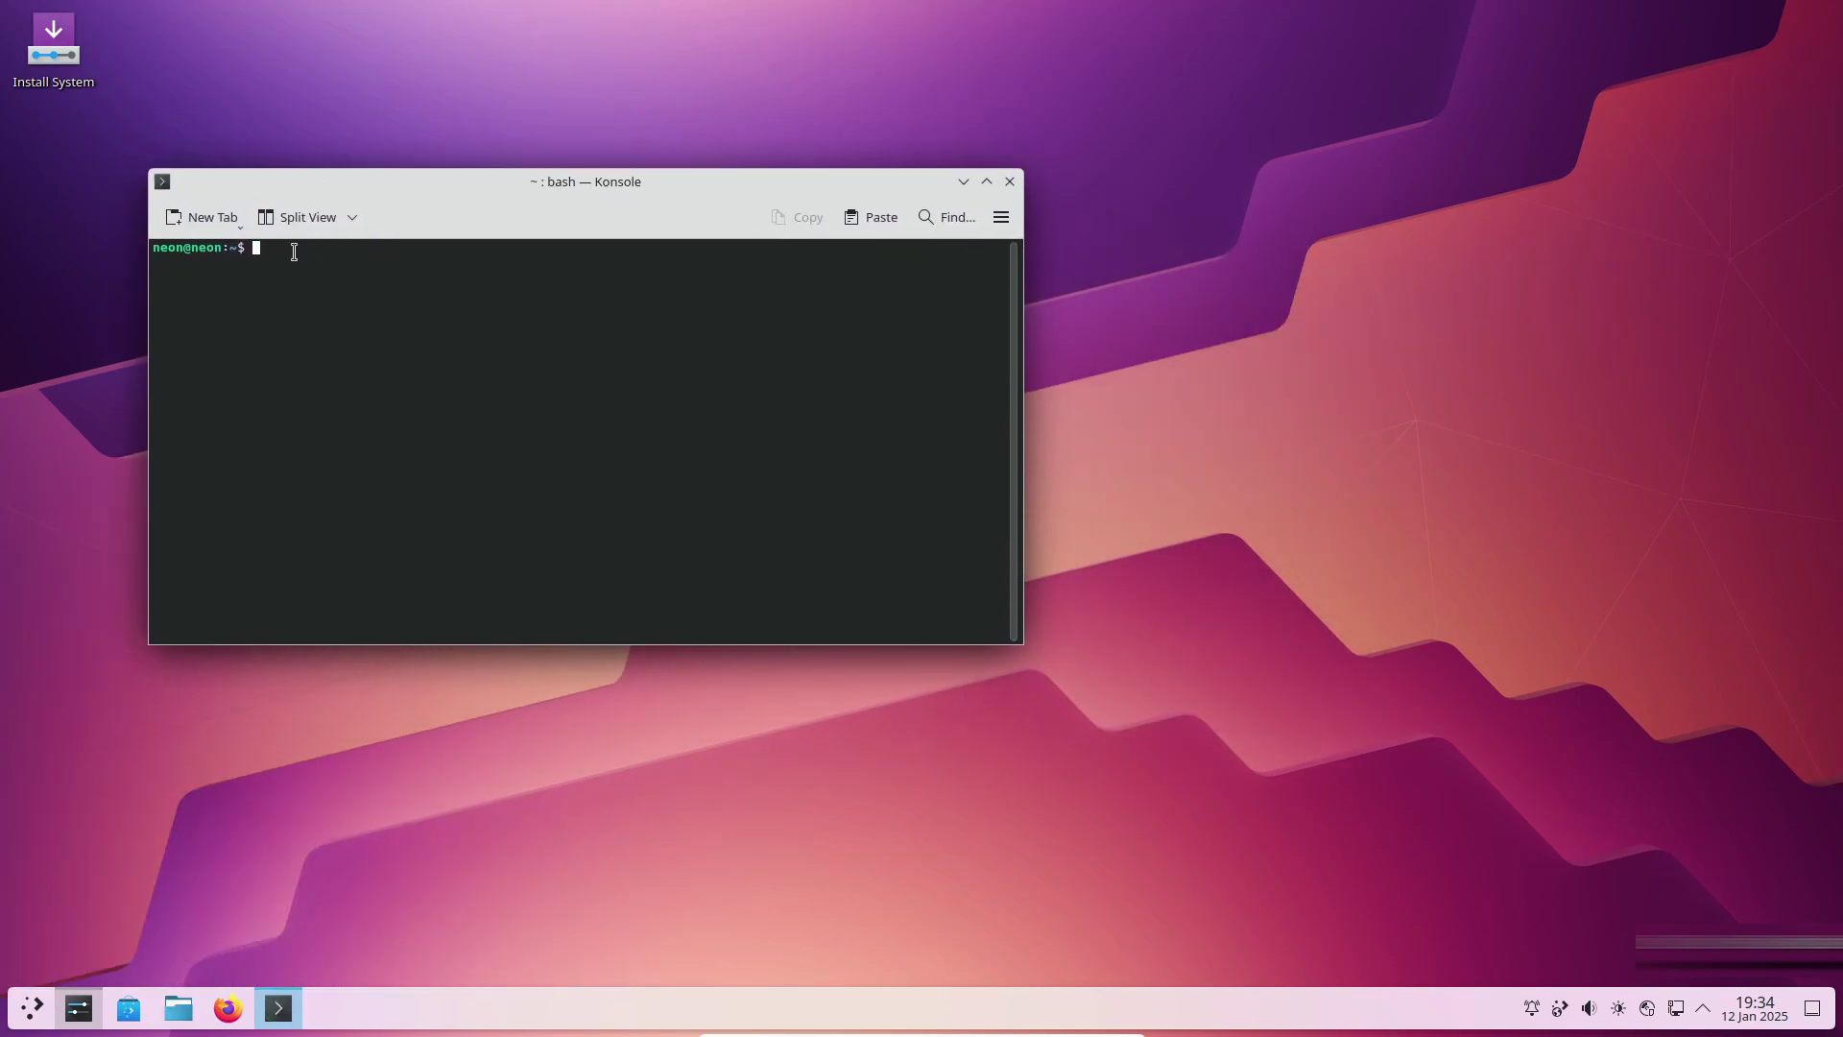
Run neofetch and highlight its OS and Resolution 1280x800 lines.
text(neofetch)
key(Return)
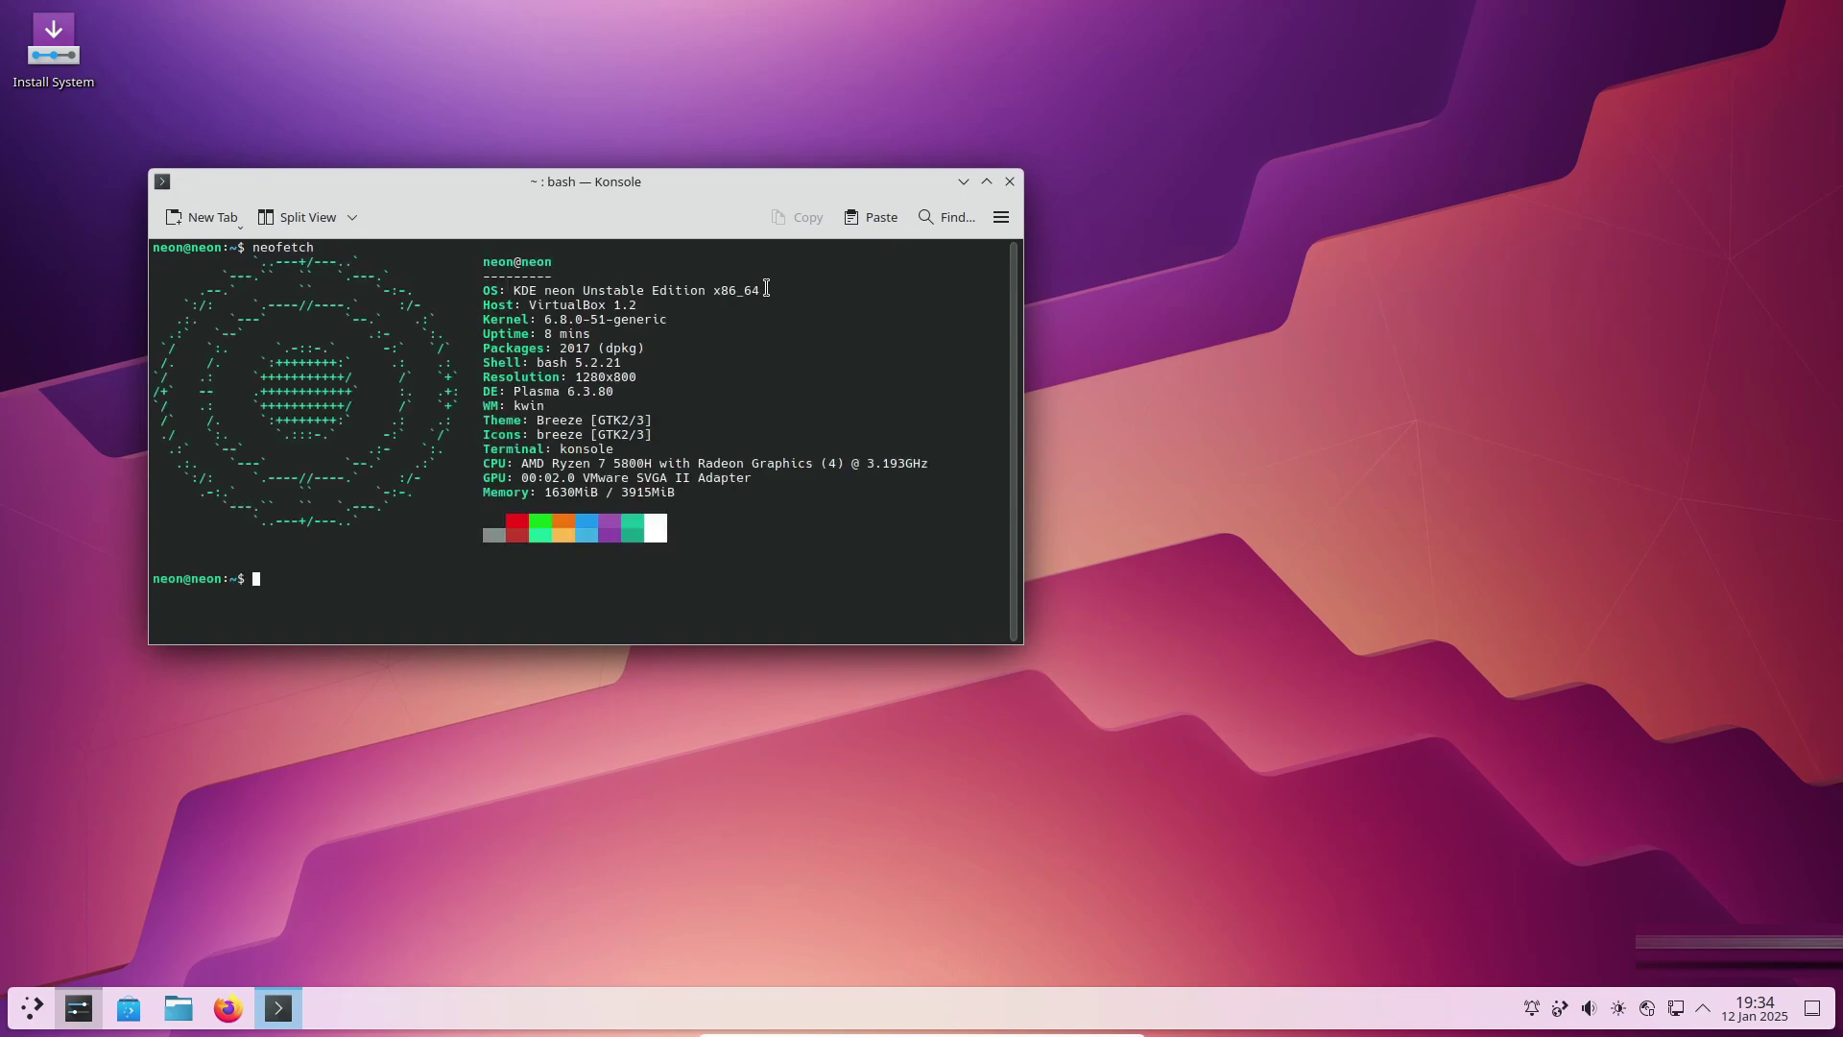
drag(762, 288, 769, 290)
drag(646, 281, 482, 288)
drag(637, 379, 464, 373)
click(609, 380)
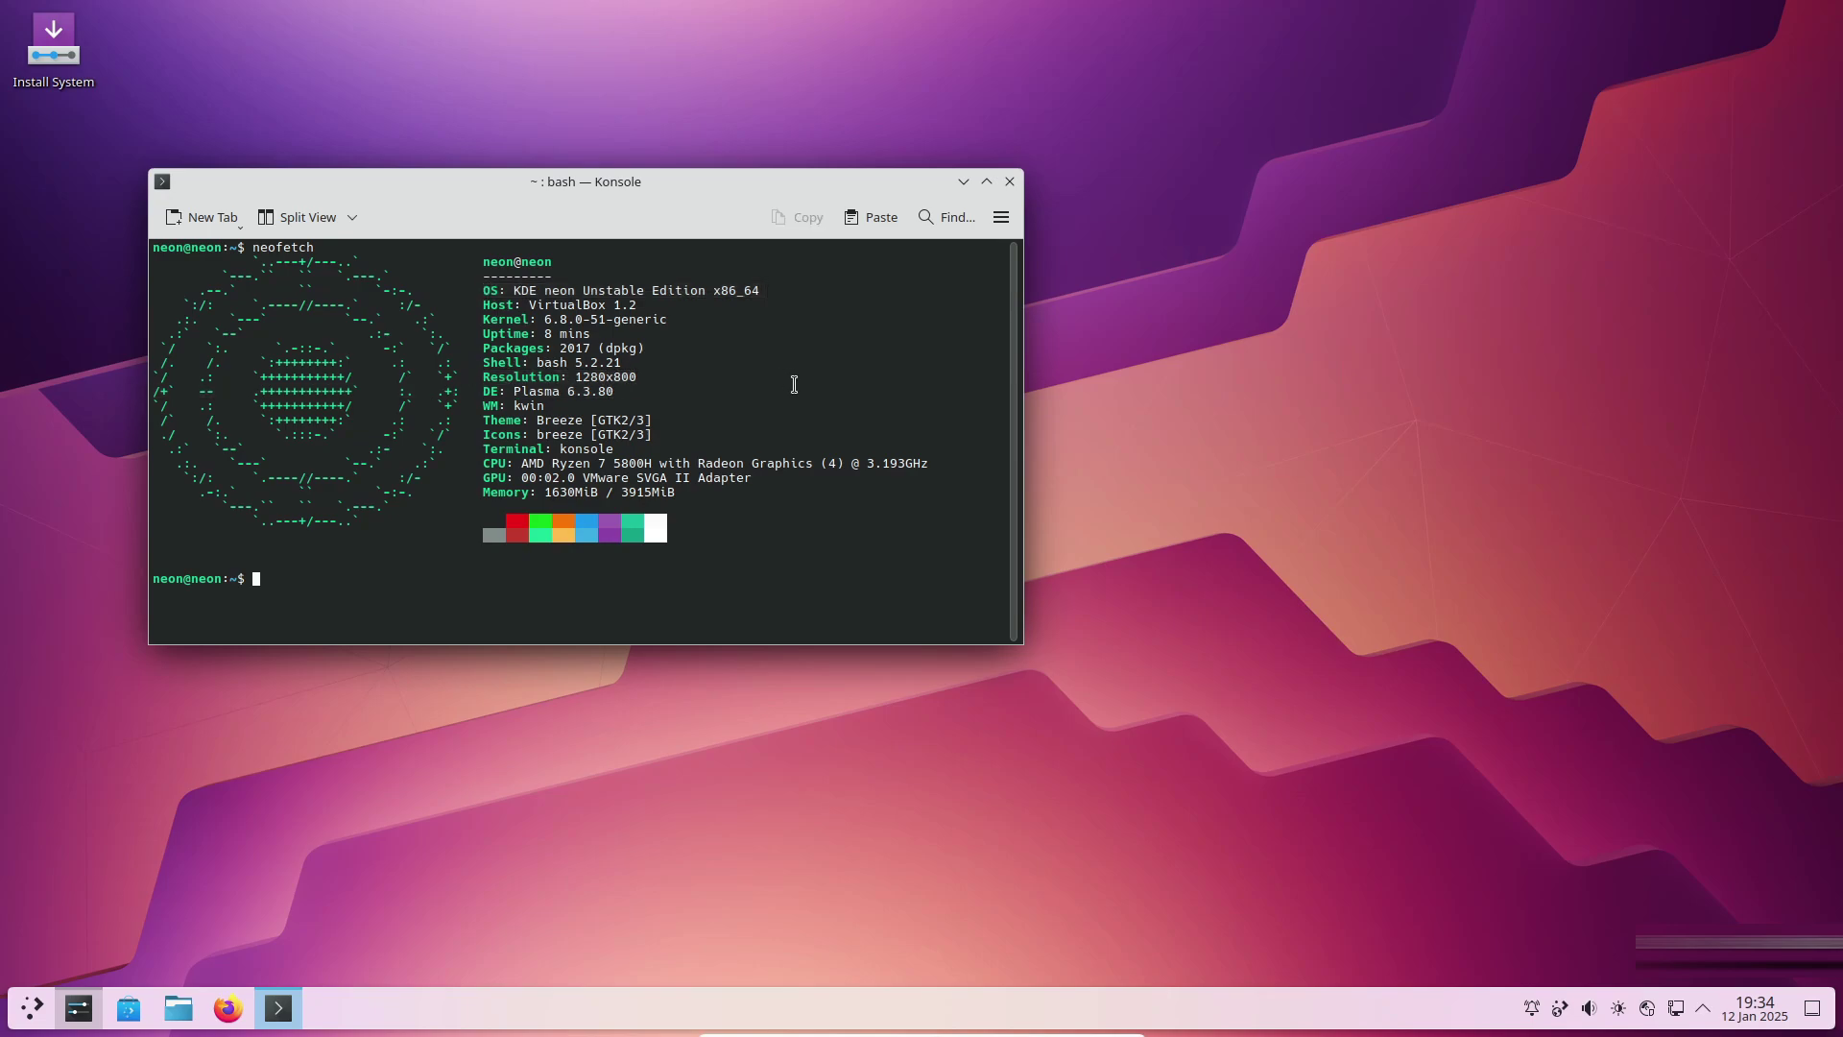